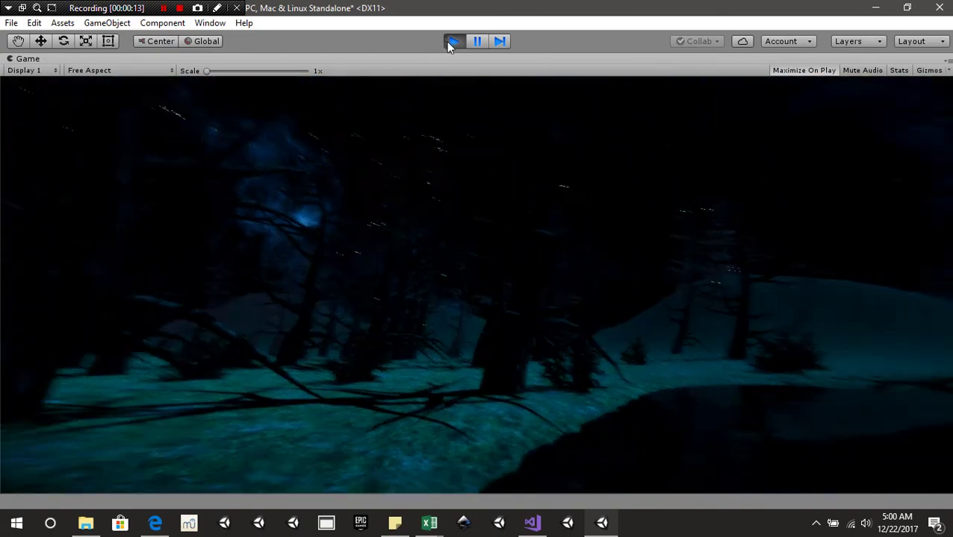
Step: Stop the running game preview and delete the Directional Light, Terrain and WaterProNighttime objects from the Green_Forest scene
click(453, 41)
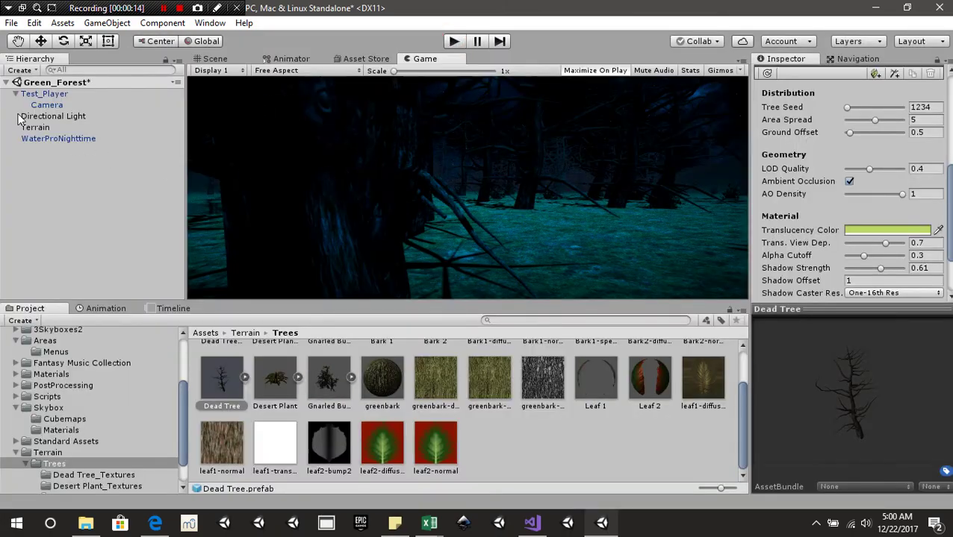
click(54, 115)
shift+click(56, 138)
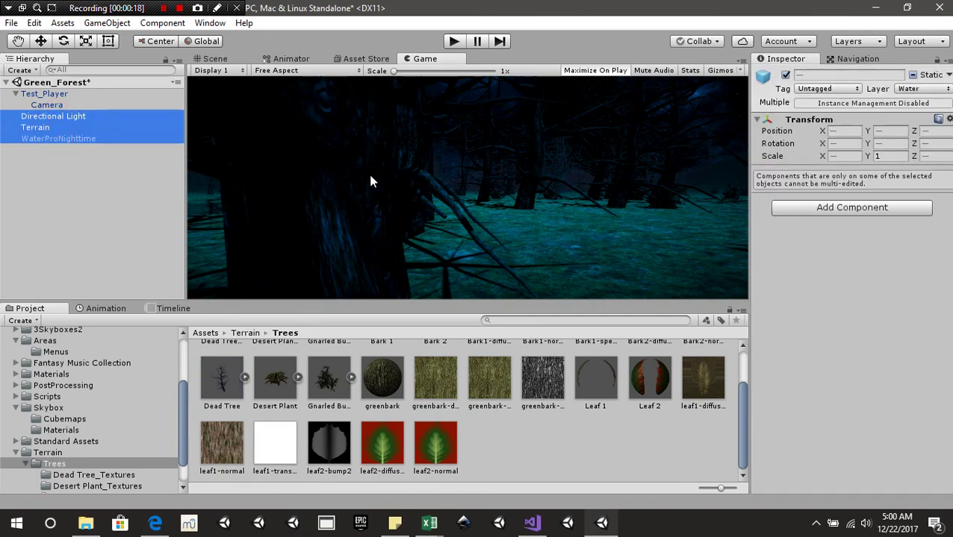
key(Delete)
Step: Disable the Post Processing Behaviour component on Test_Player's Camera and switch to the Scene view
click(36, 104)
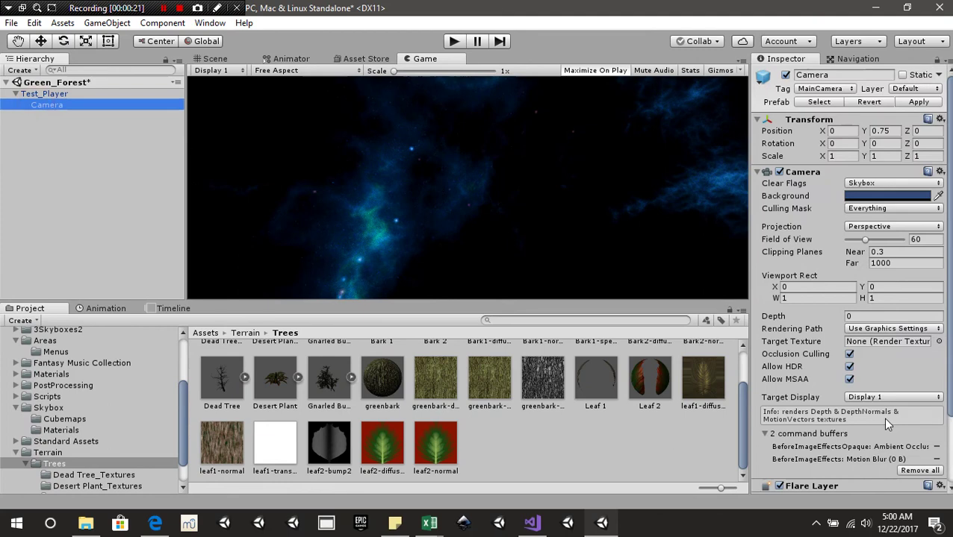
scroll(882, 426, down, 3)
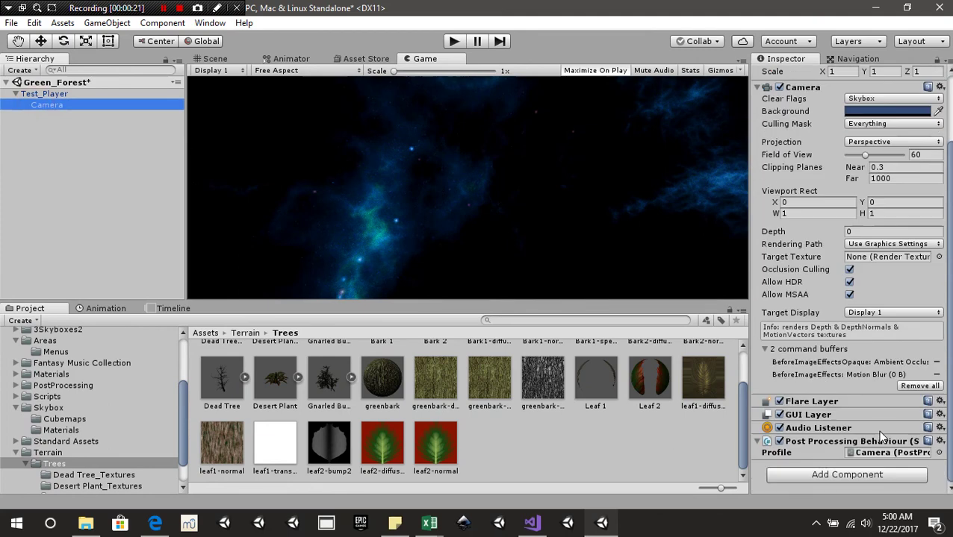
click(777, 440)
click(219, 59)
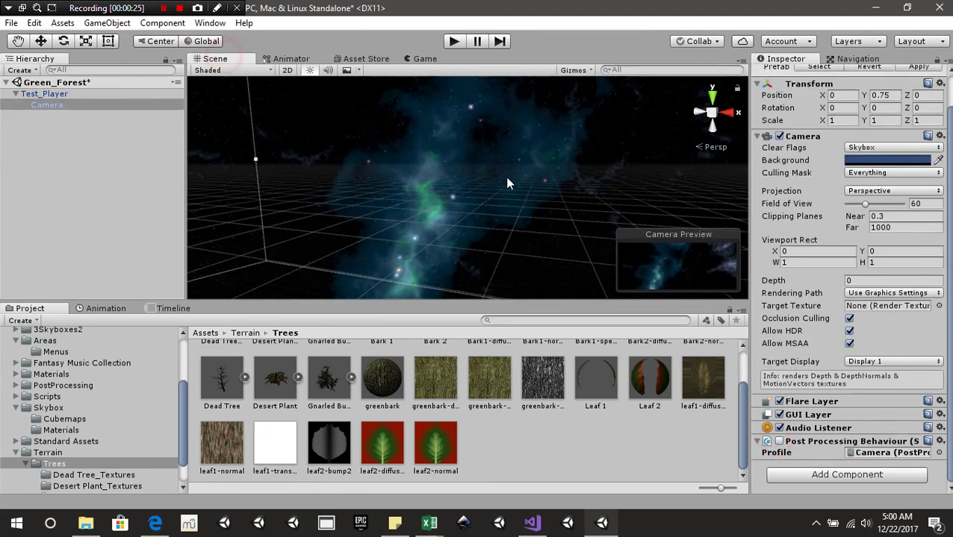
Step: Open the scene's Lighting settings window
right_drag(506, 184, 513, 225)
scroll(513, 223, down, 3)
scroll(517, 209, down, 2)
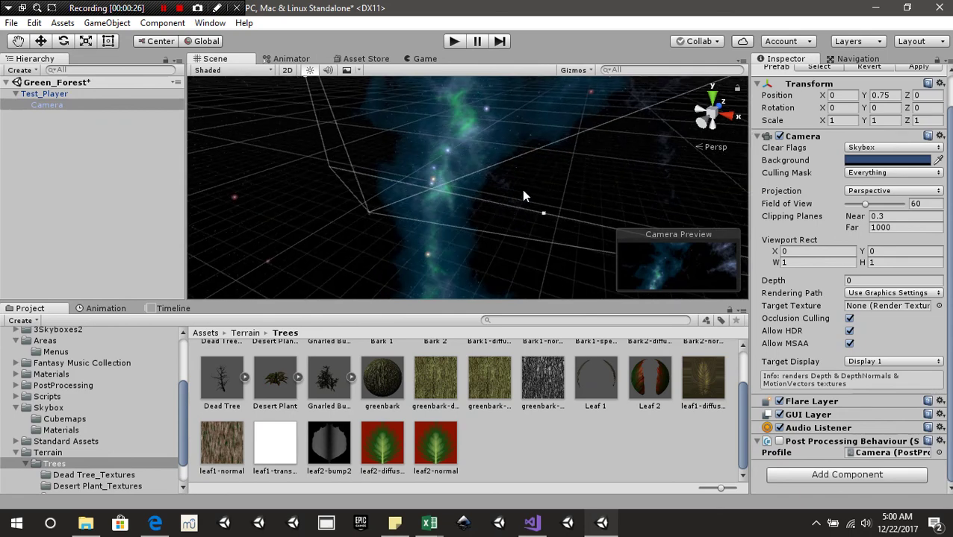
middle_drag(522, 196, 478, 220)
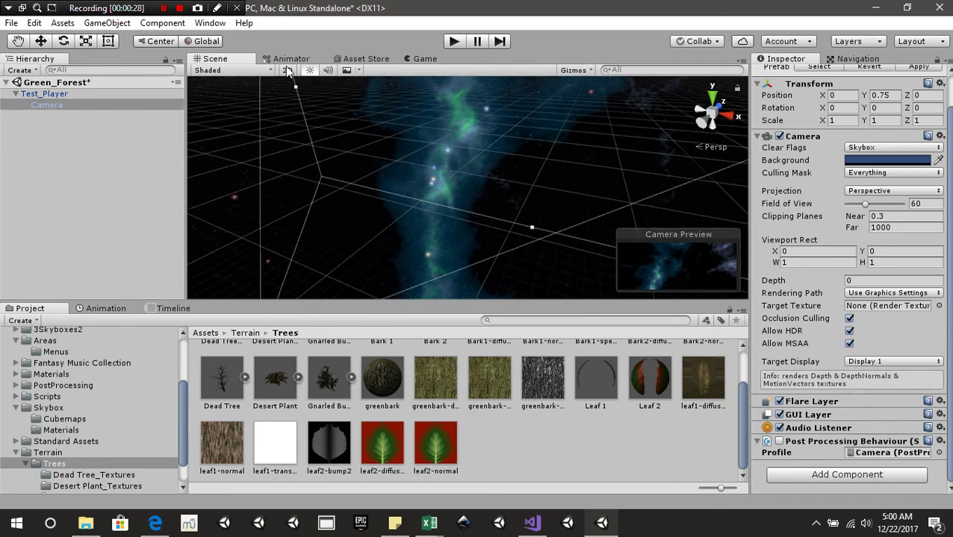
click(210, 23)
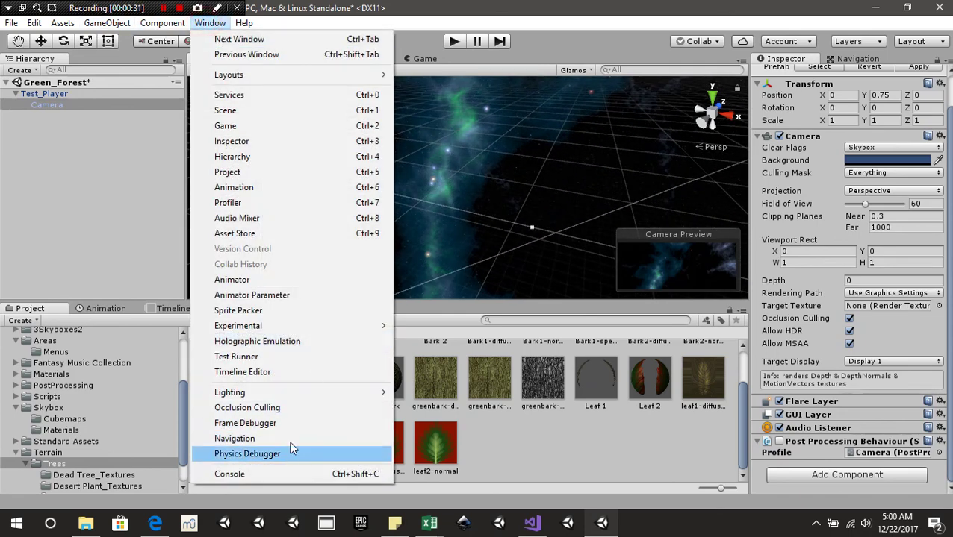
mouse_move(304, 391)
click(422, 395)
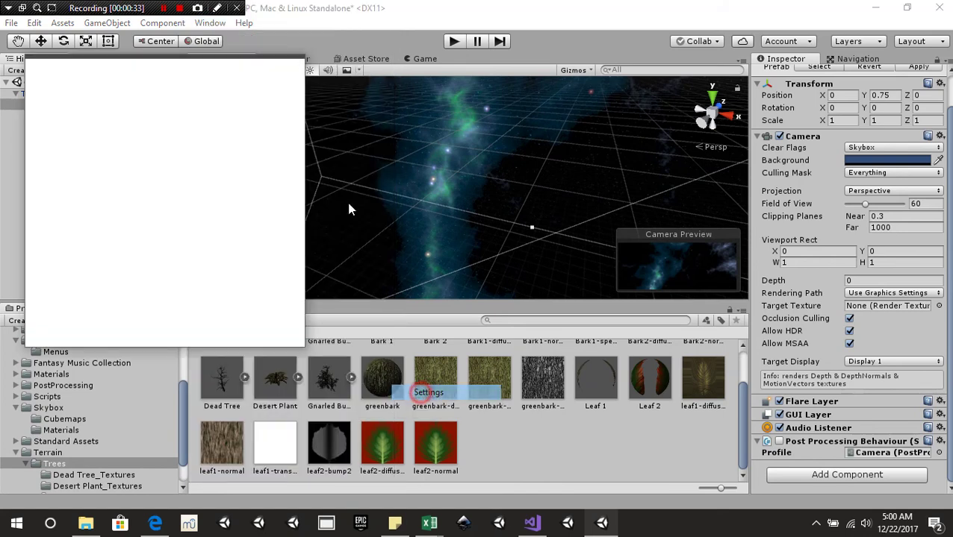
Step: Set the environment's Skybox Material to None and close the lighting settings
click(286, 118)
scroll(149, 169, up, 3)
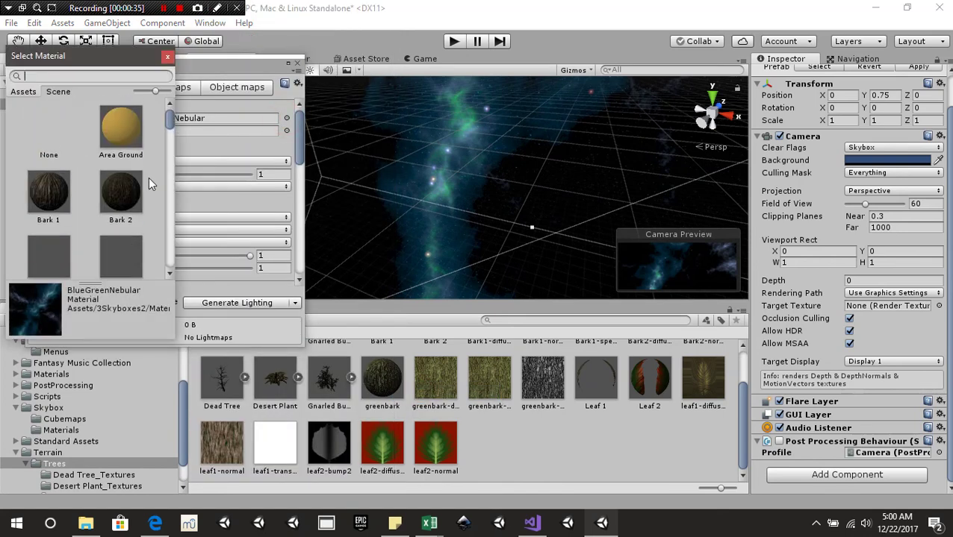
text(defa)
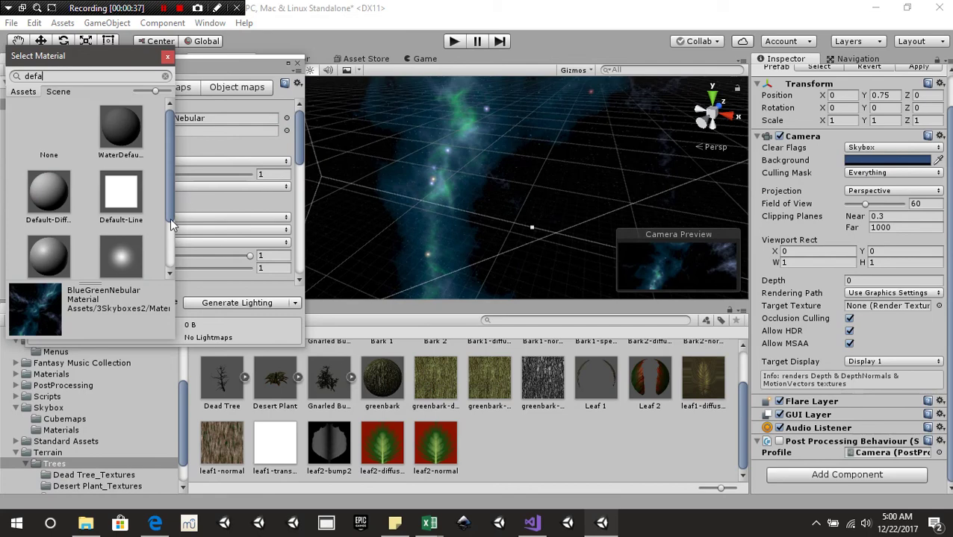
click(51, 131)
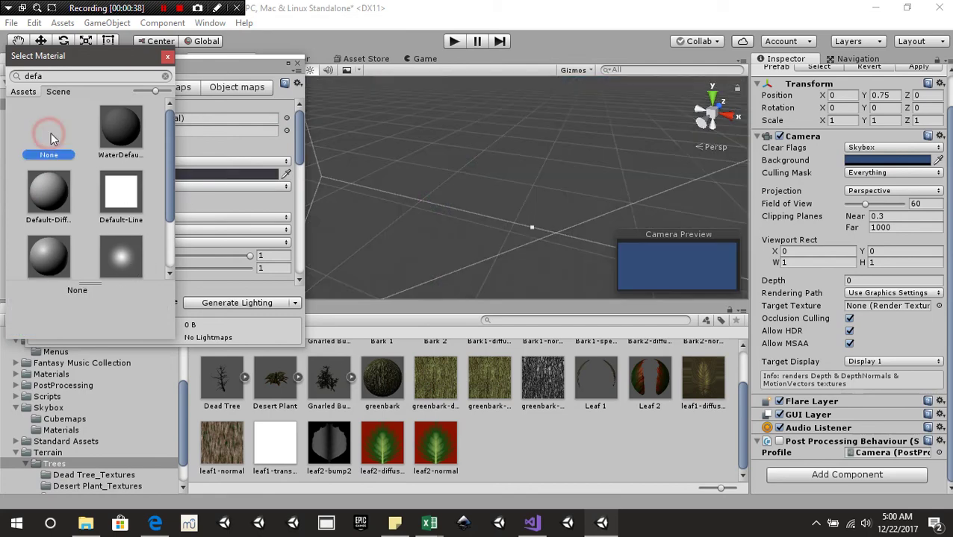
click(168, 60)
double_click(291, 64)
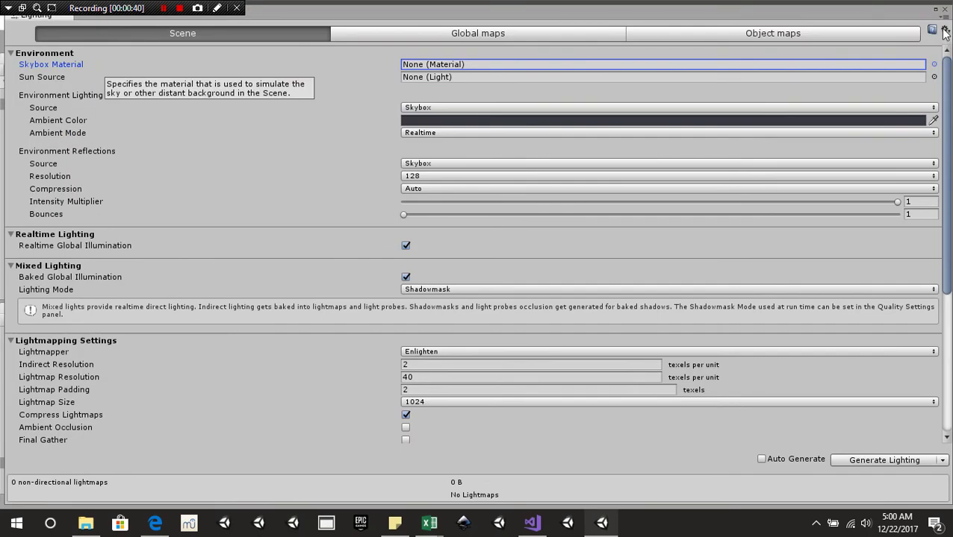
click(934, 9)
click(301, 64)
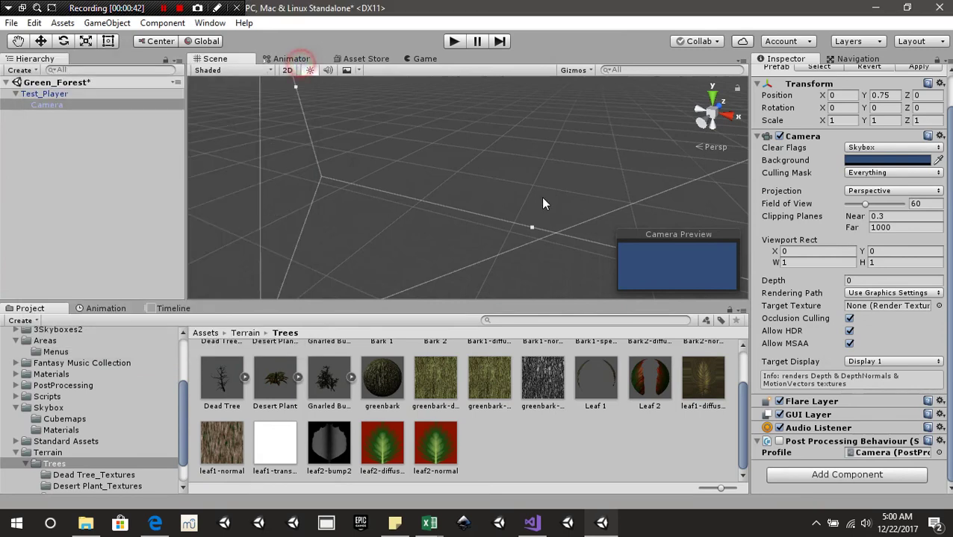
Step: Collapse Test_Player in the object hierarchy and clear the camera selection
alt+drag(562, 209, 465, 183)
click(15, 93)
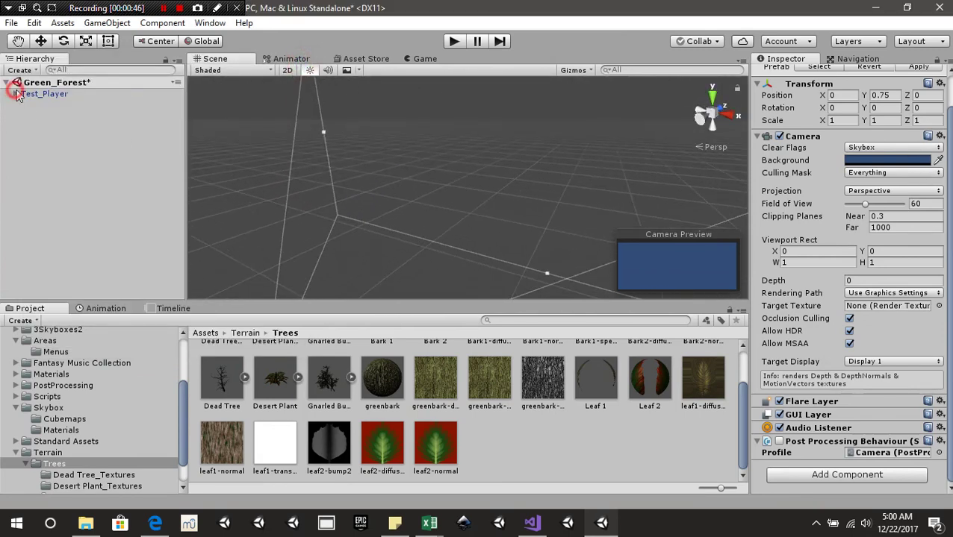
scroll(514, 175, down, 3)
right_drag(531, 151, 409, 147)
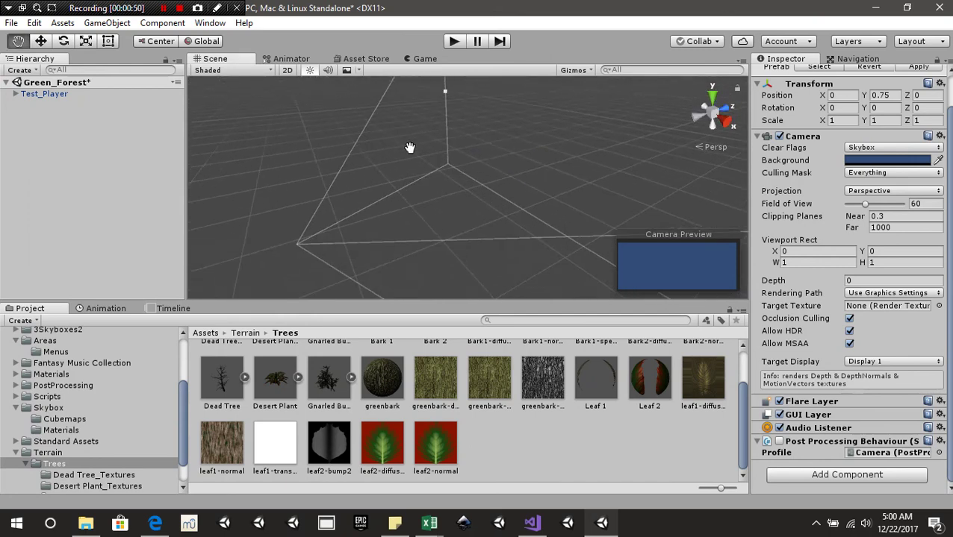
click(72, 169)
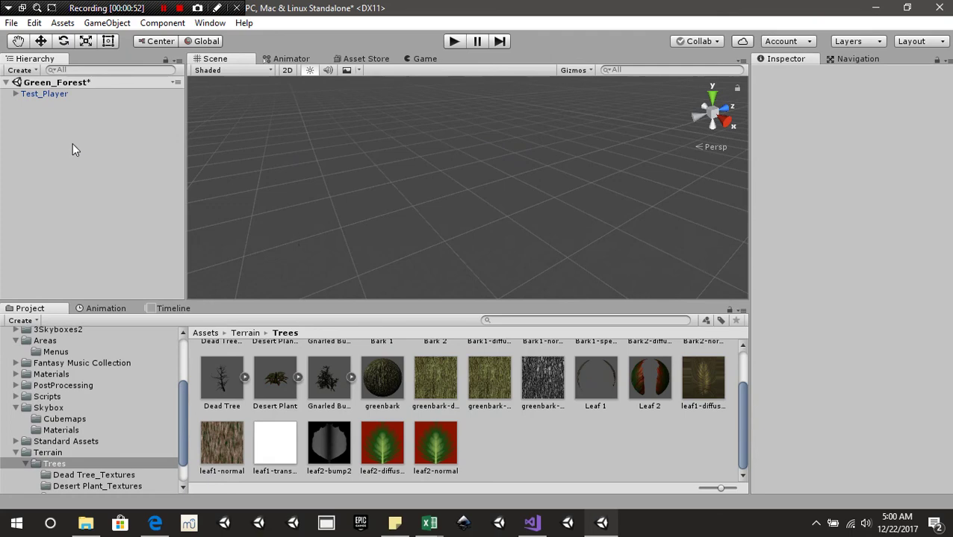
Step: Create a new Terrain 3D object at the root of the scene
right_click(72, 146)
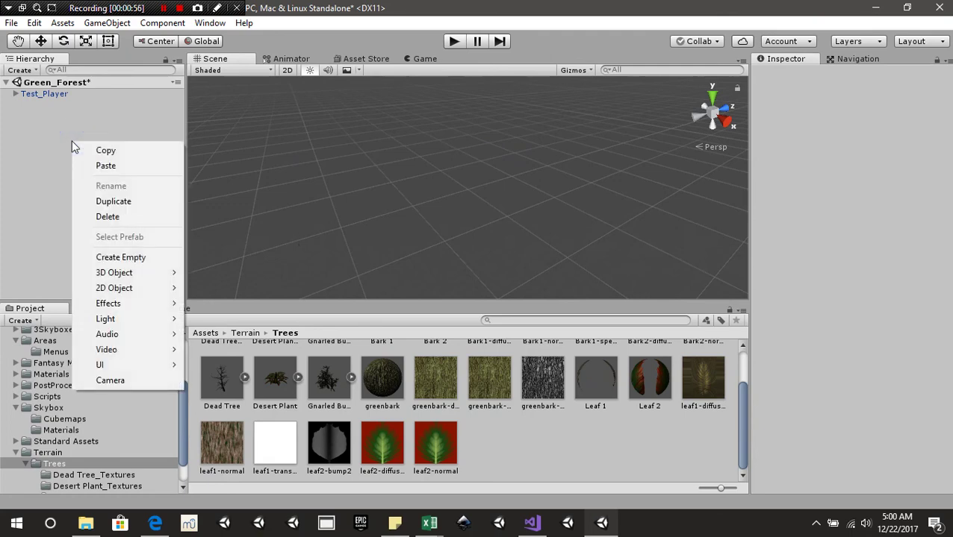
click(37, 128)
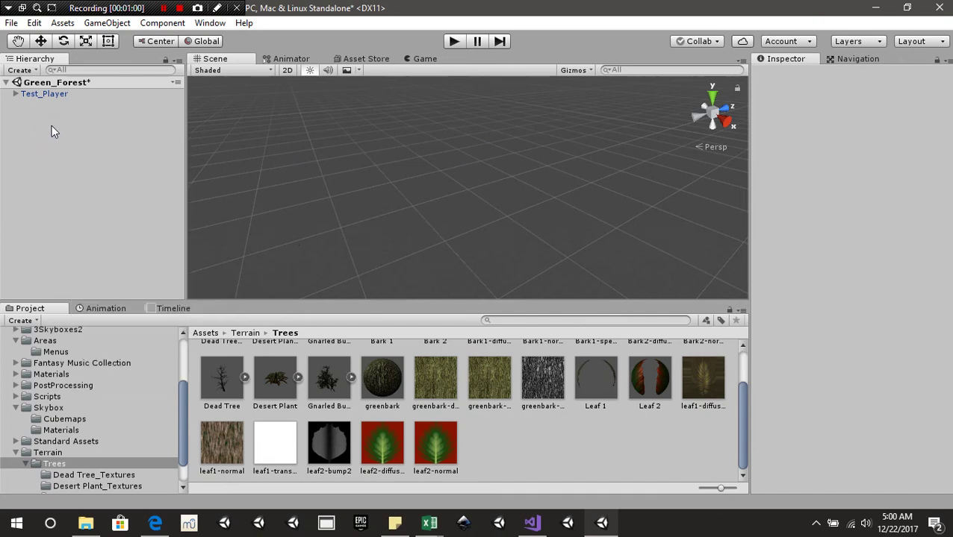
right_click(51, 127)
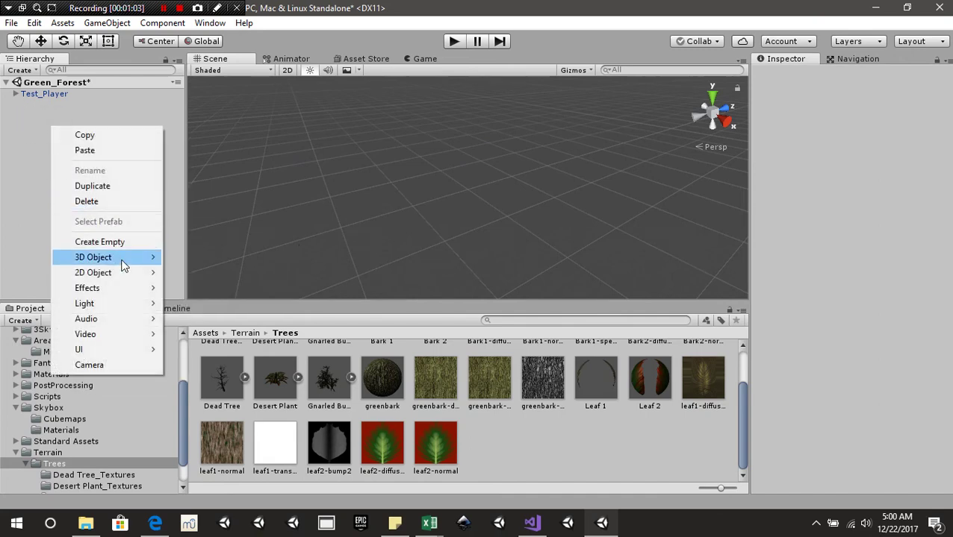
mouse_move(123, 266)
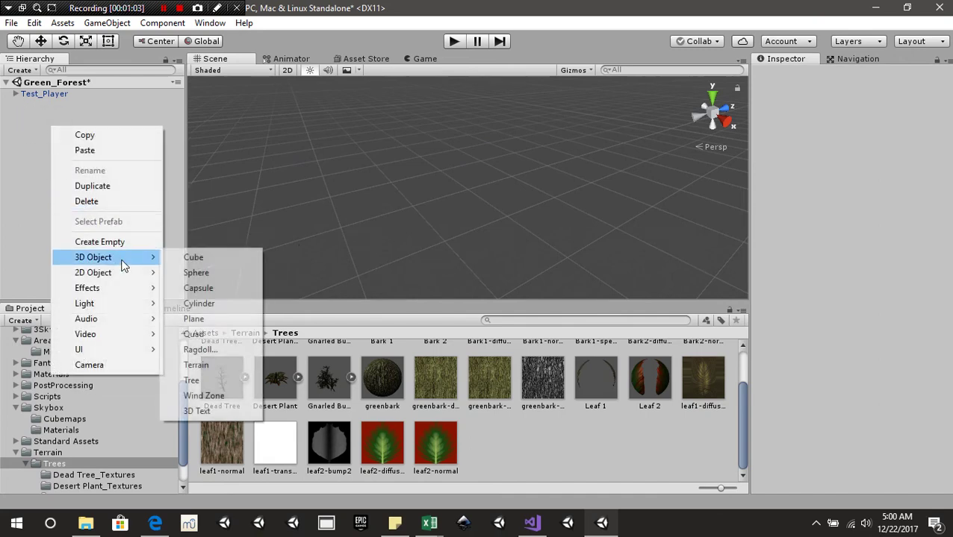
click(213, 368)
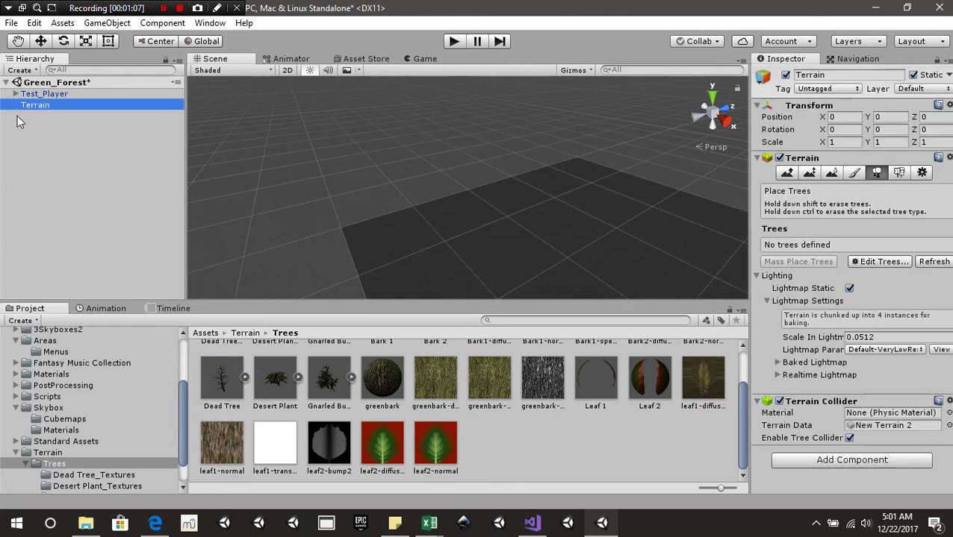
Step: Set the new terrain's resolution to Terrain Width 250, Terrain Length 250 and Terrain Height 300
middle_drag(594, 224, 461, 189)
right_drag(387, 219, 472, 176)
middle_drag(445, 195, 418, 153)
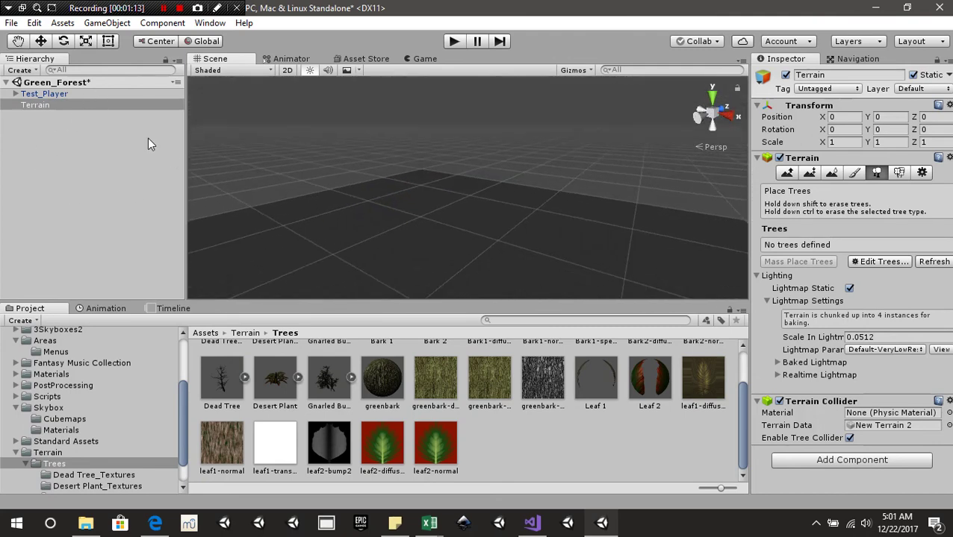
scroll(527, 171, up, 5)
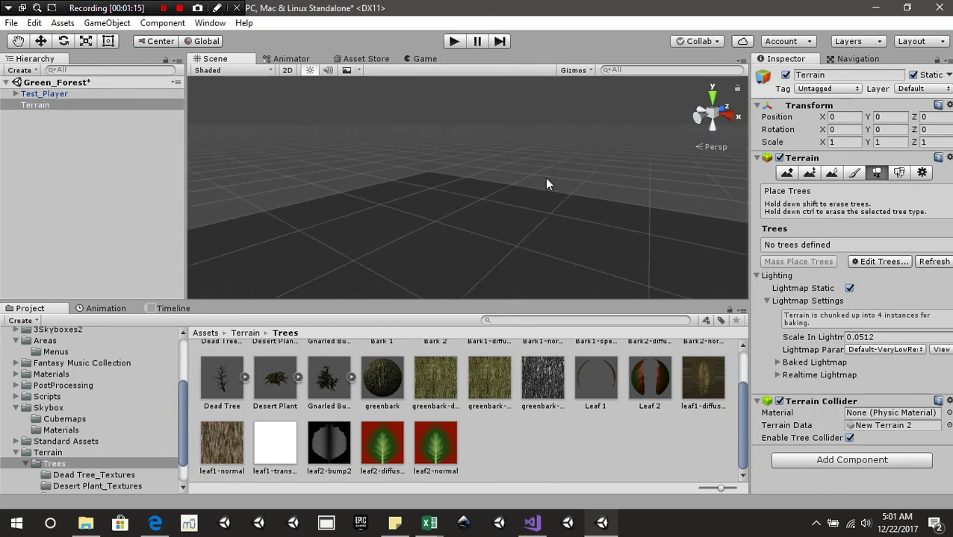
scroll(521, 209, down, 6)
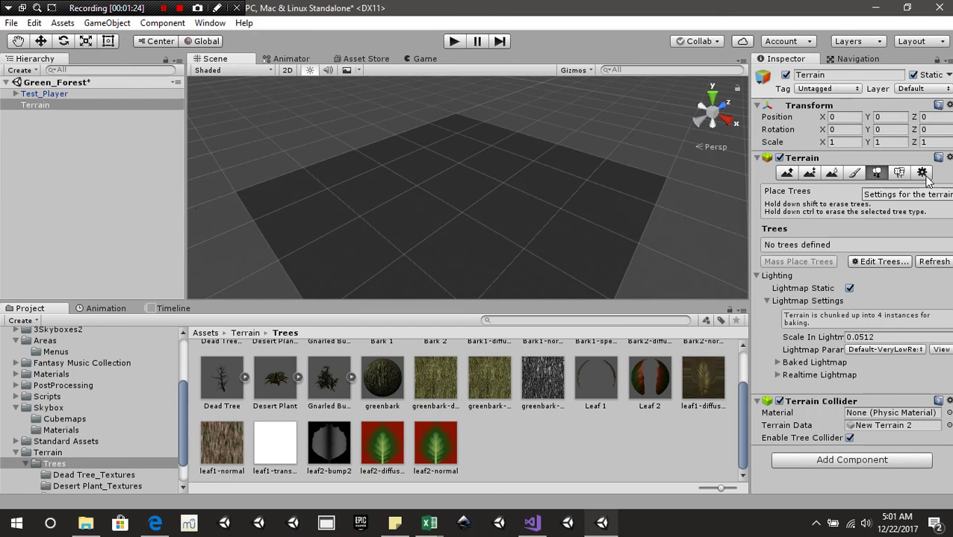
click(922, 174)
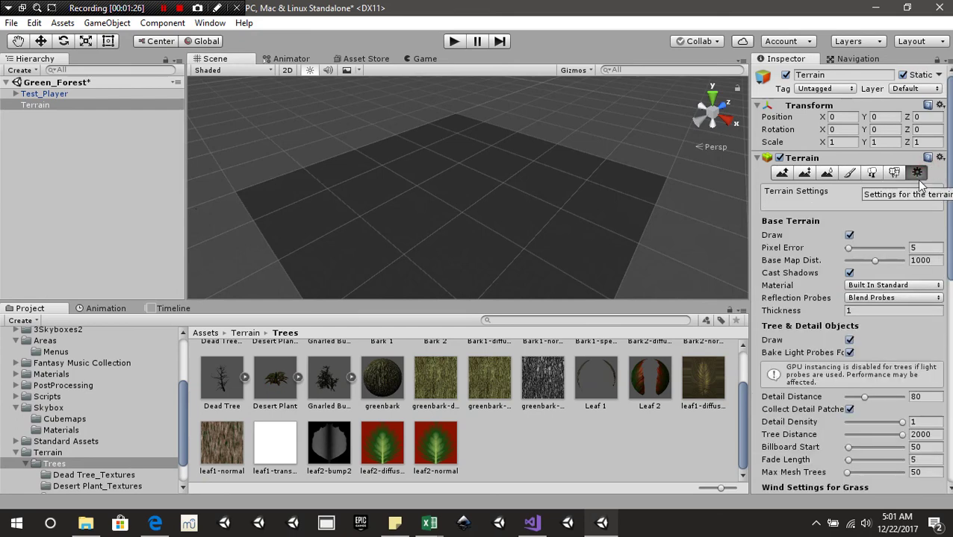
scroll(865, 226, down, 6)
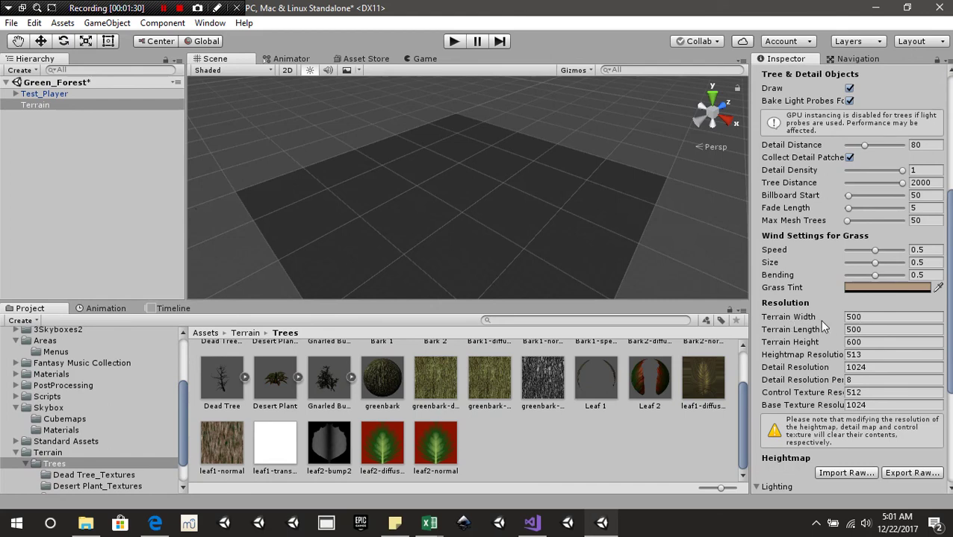
click(886, 320)
text(250)
key(Tab)
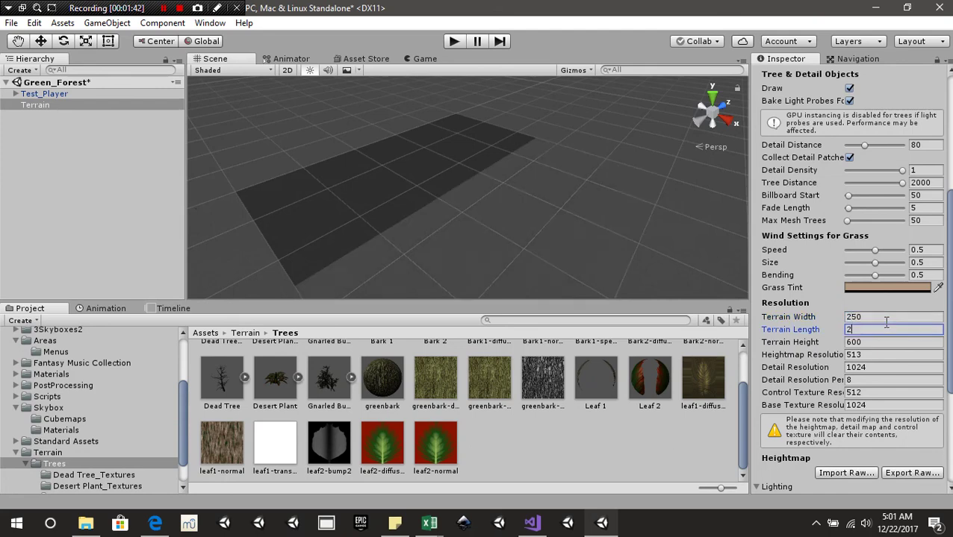
key(Tab)
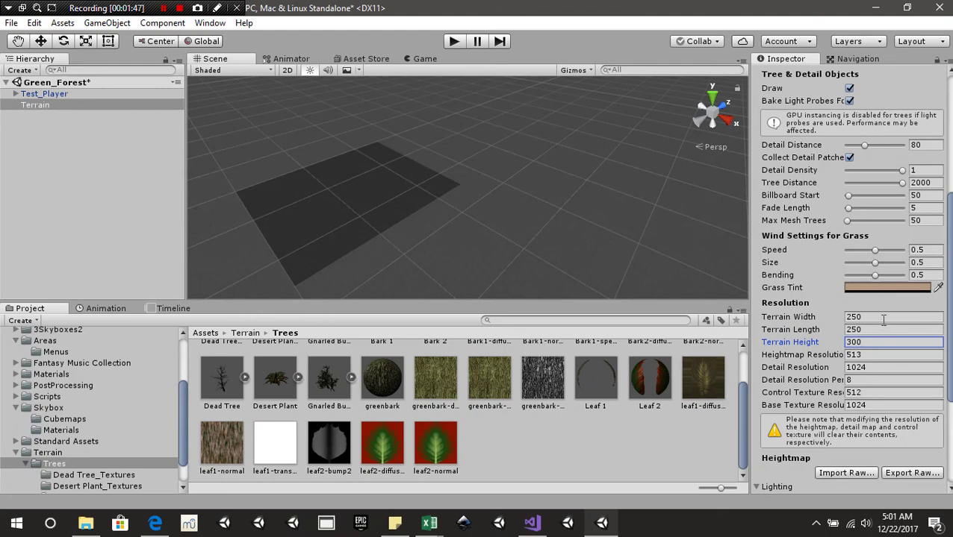
Step: Review the terrain's settings and examine the resized terrain from several angles in the Scene view
scroll(883, 319, up, 5)
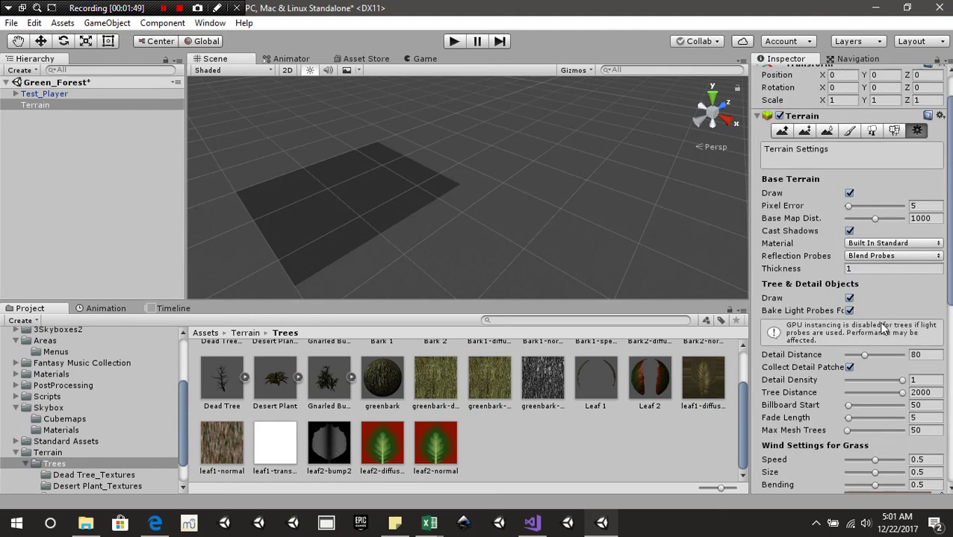
scroll(884, 328, down, 3)
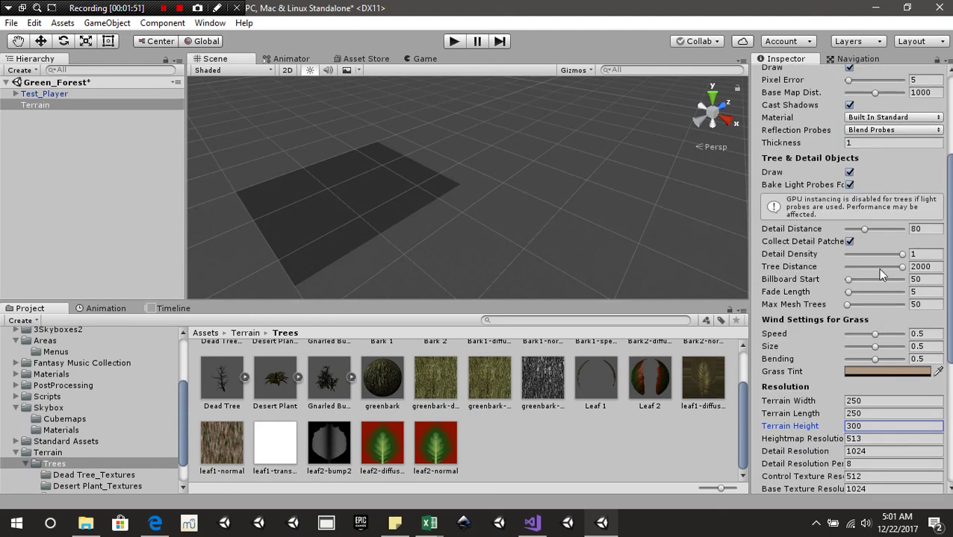
scroll(864, 248, up, 4)
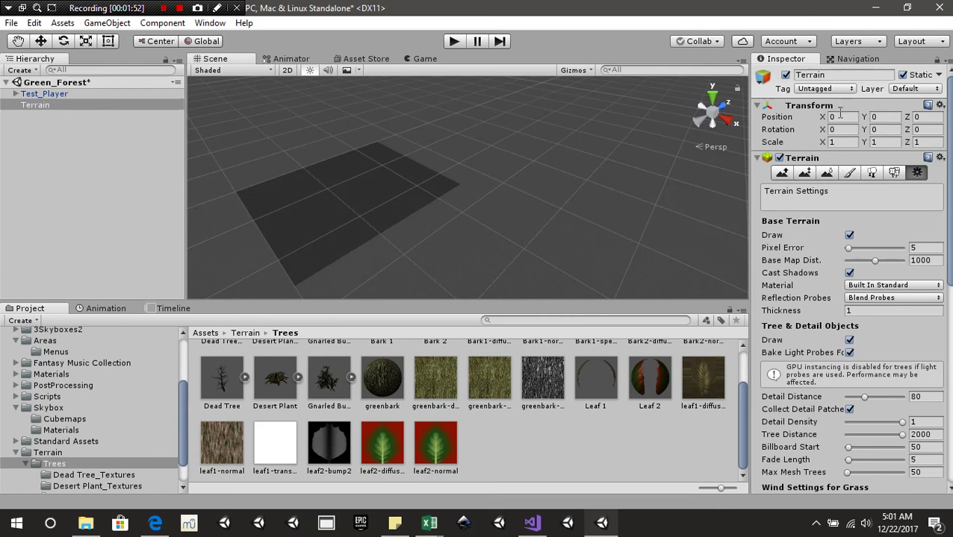
middle_drag(418, 241, 549, 222)
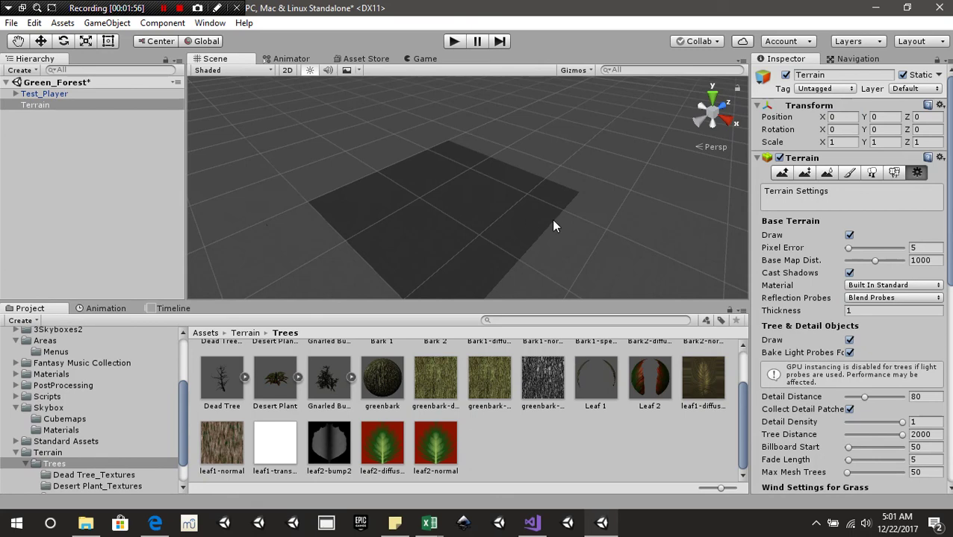
scroll(929, 398, down, 6)
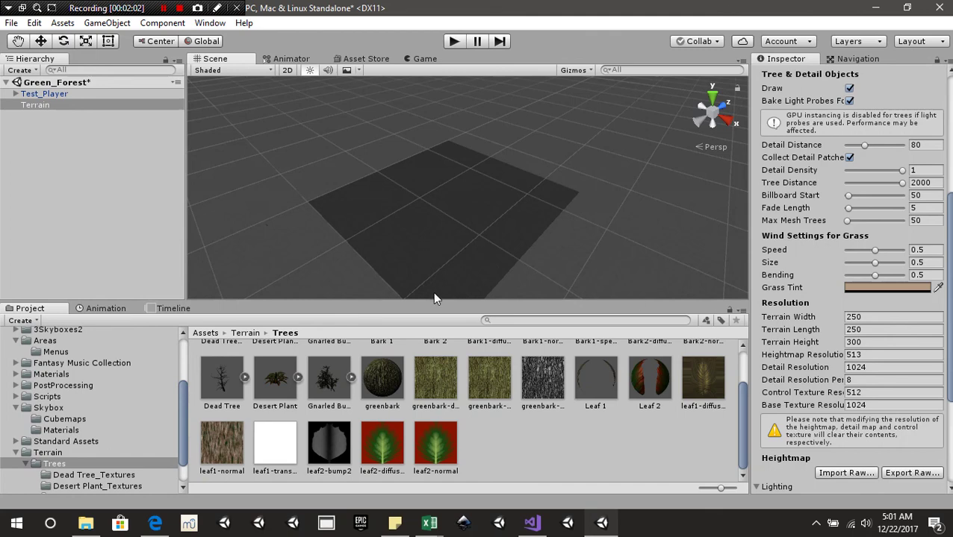
alt+drag(449, 241, 490, 291)
alt+drag(460, 141, 504, 191)
middle_drag(505, 191, 459, 206)
scroll(455, 207, down, 1)
scroll(453, 206, up, 3)
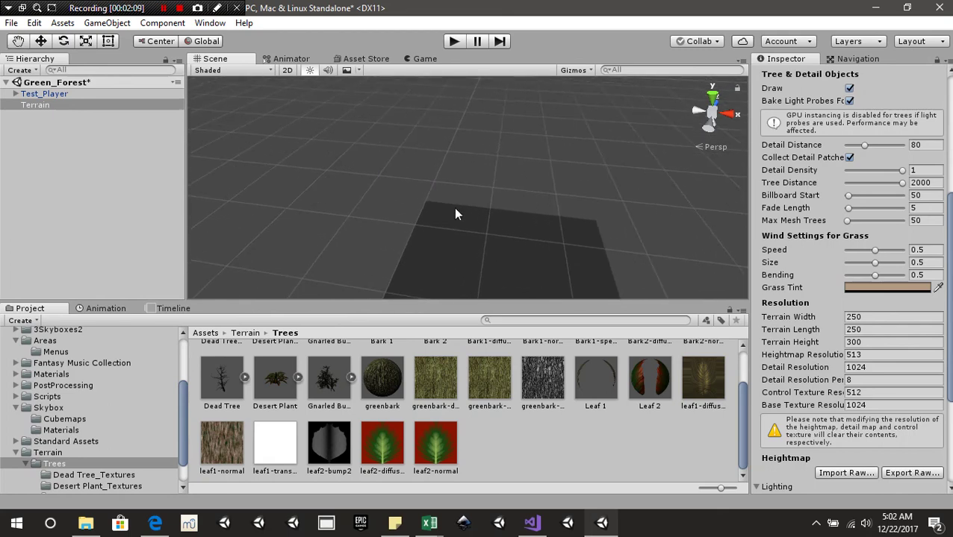
Step: Set the terrain's position to X -125 and Z -125 so that it is centred on the scene origin
drag(420, 221, 465, 221)
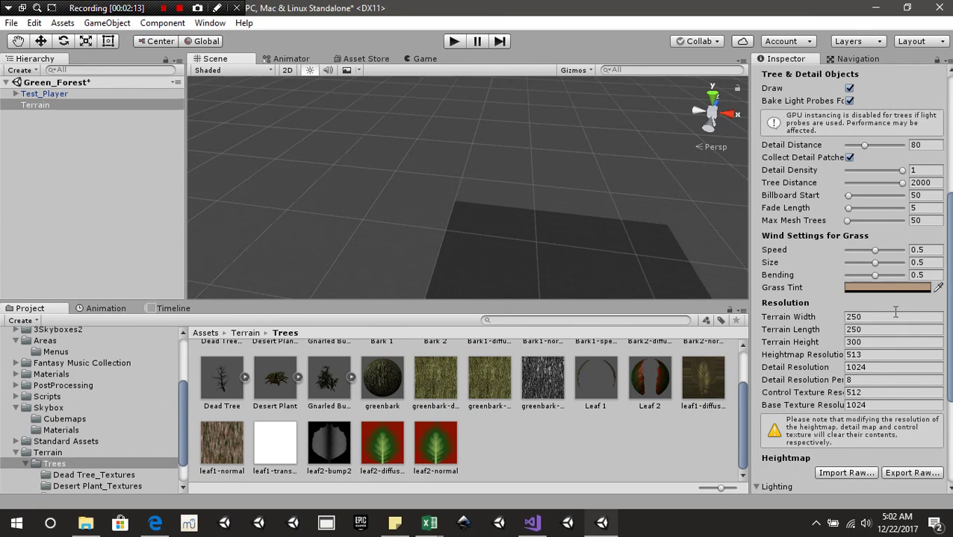
scroll(895, 312, up, 10)
scroll(919, 291, down, 8)
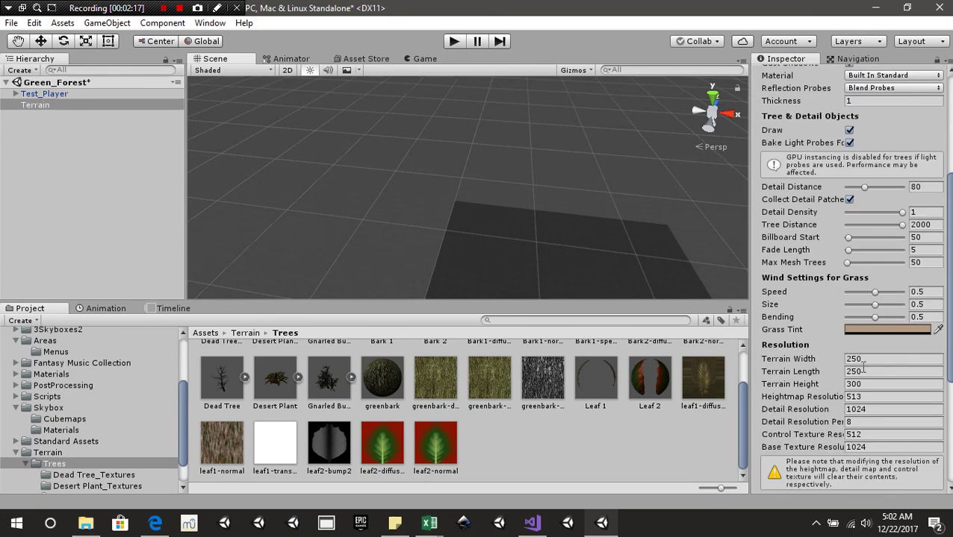
scroll(901, 309, up, 8)
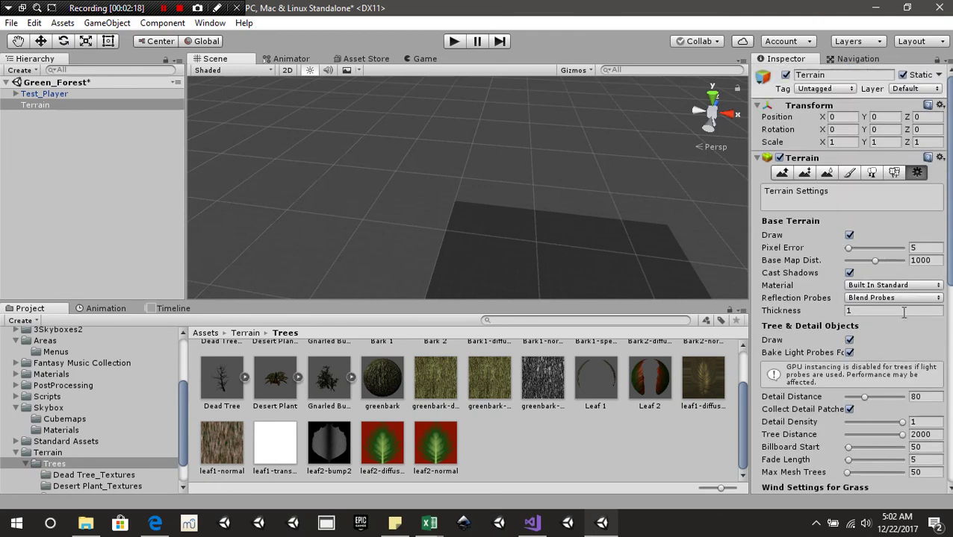
click(856, 117)
text(-125)
key(Tab)
key(Tab)
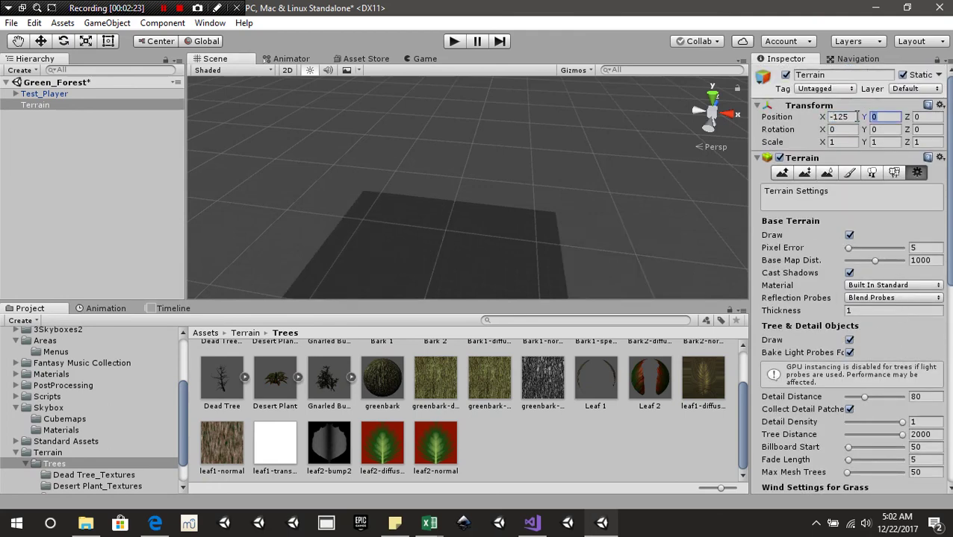
text(-125)
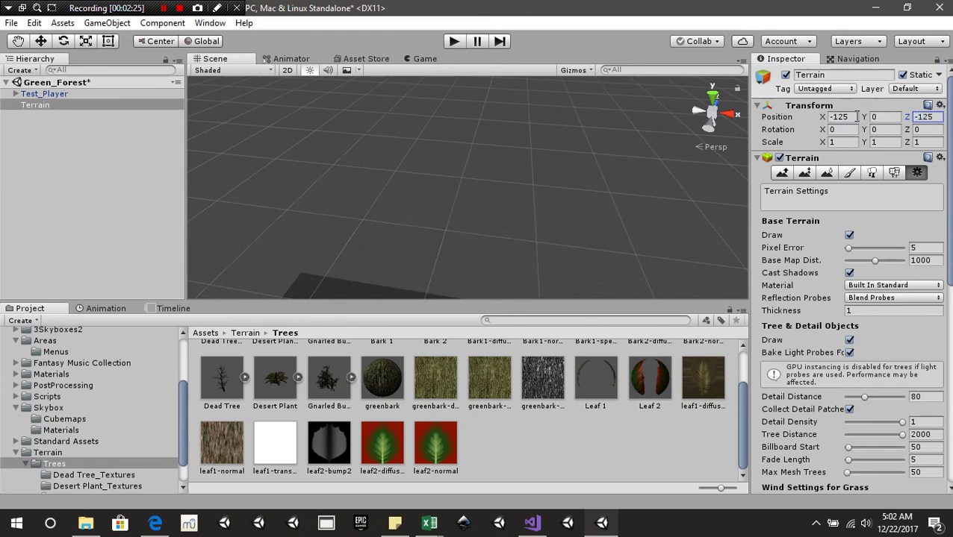
Step: Move Test_Player to the middle of the terrain by setting its position to X 0 and Z 0
middle_drag(469, 223, 520, 163)
click(63, 94)
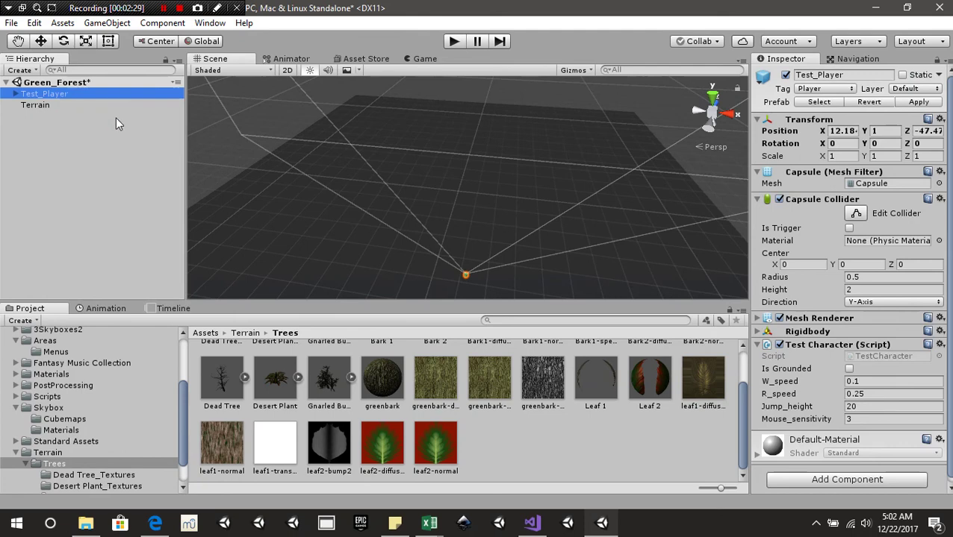
click(364, 180)
click(851, 131)
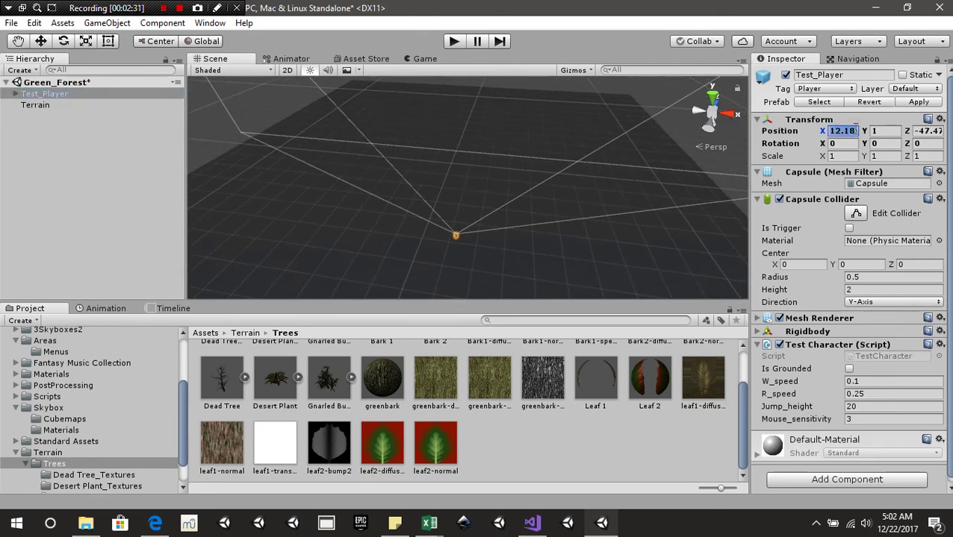
text(0)
key(Tab)
key(Tab)
text(0)
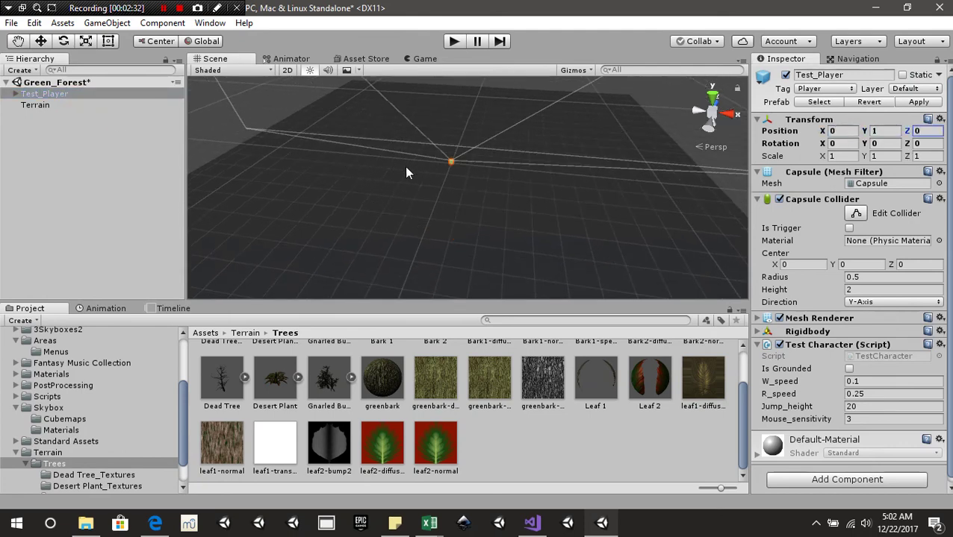
middle_drag(406, 167, 452, 193)
scroll(436, 180, up, 3)
scroll(452, 193, down, 2)
scroll(597, 237, up, 1)
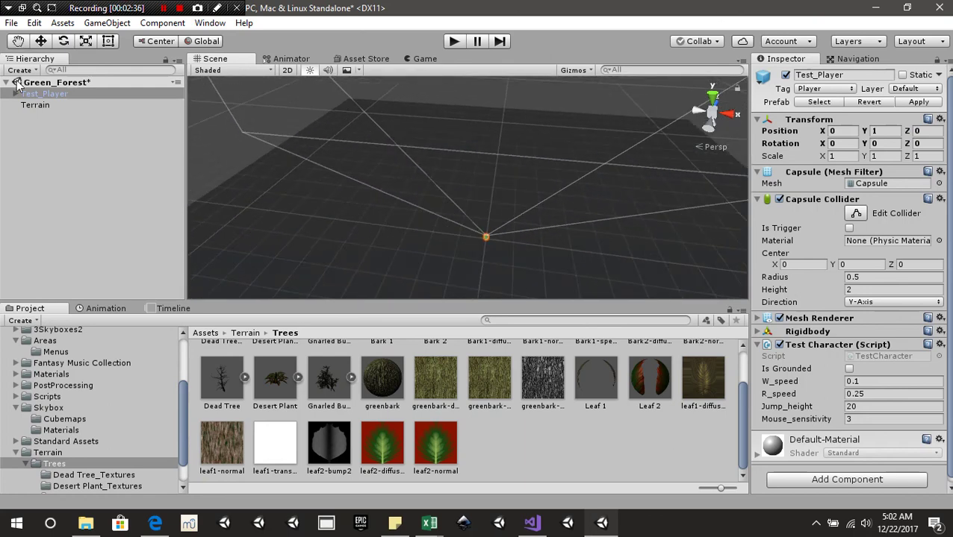
Step: Add the GrassHillAlbedo grass texture to the terrain as its base paint texture, with Metallic and Smoothness at 0
click(34, 104)
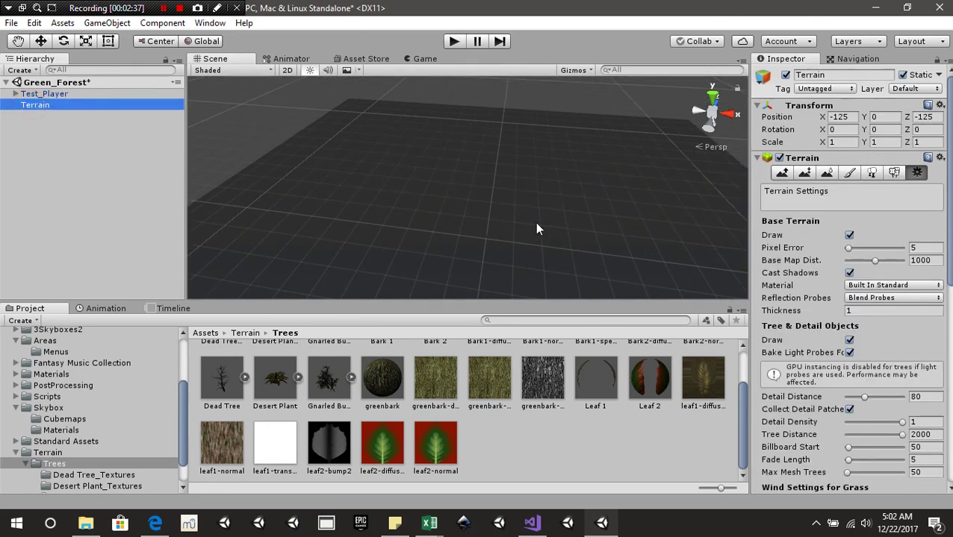
click(849, 172)
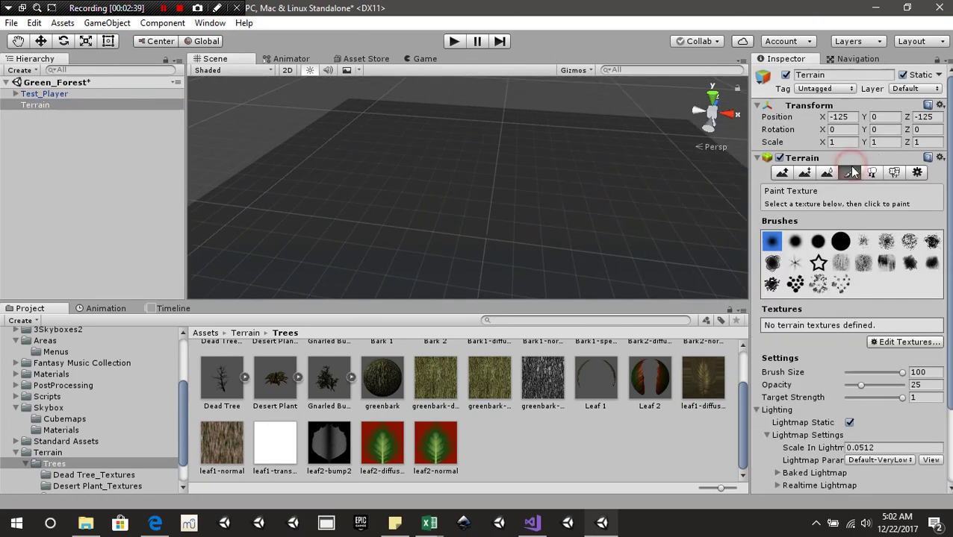
click(913, 345)
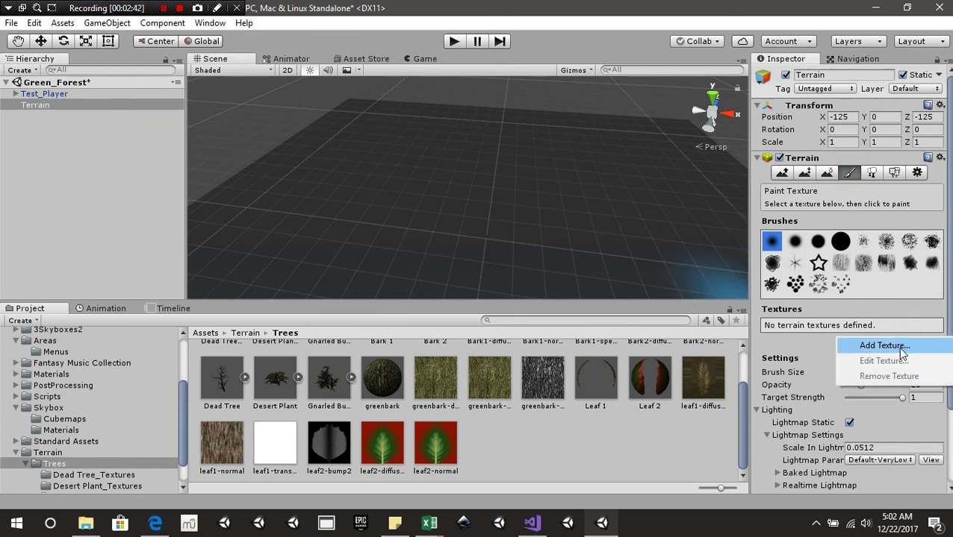
click(868, 345)
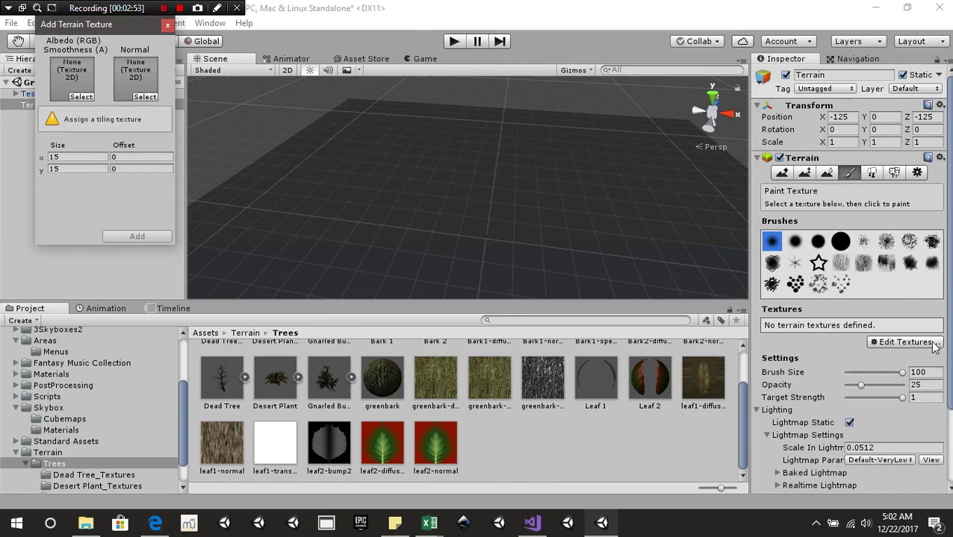
click(82, 97)
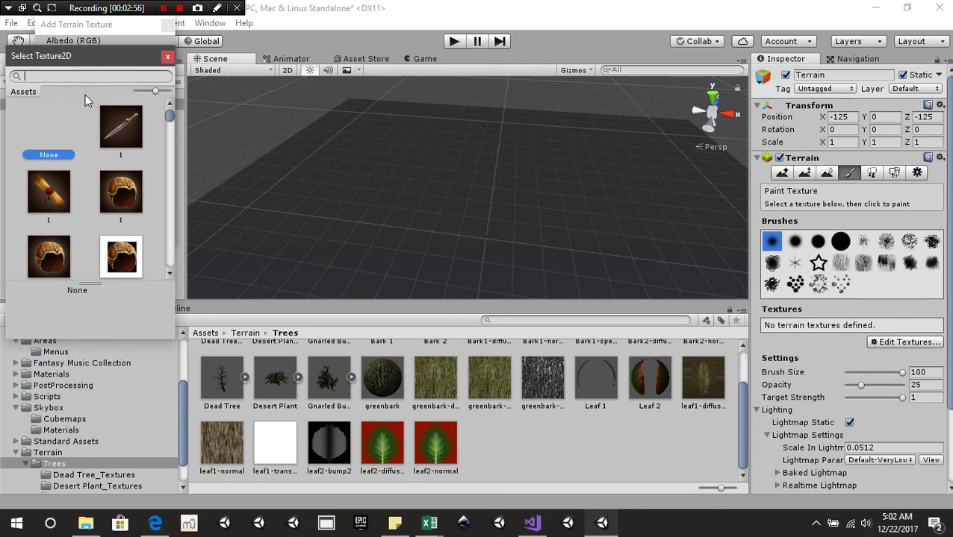
text(grass)
click(125, 202)
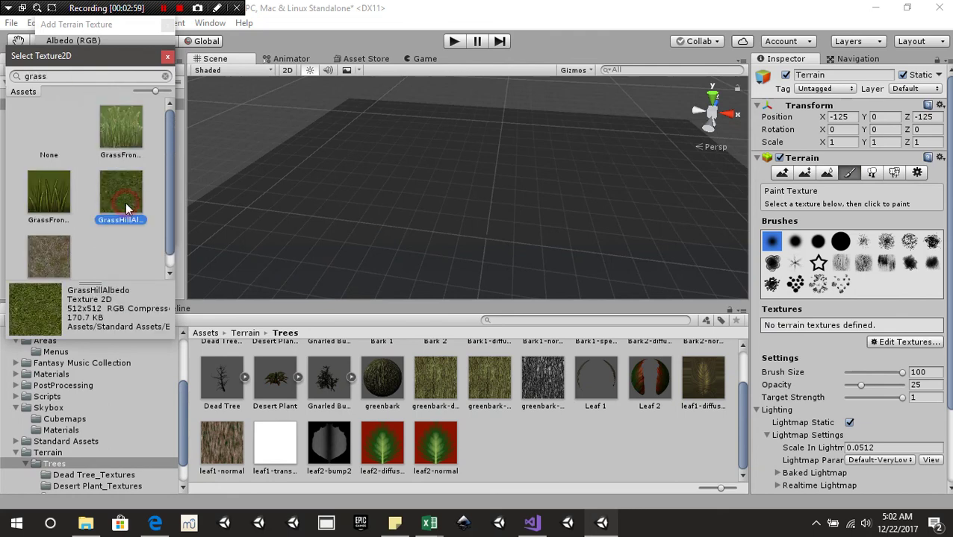
click(167, 56)
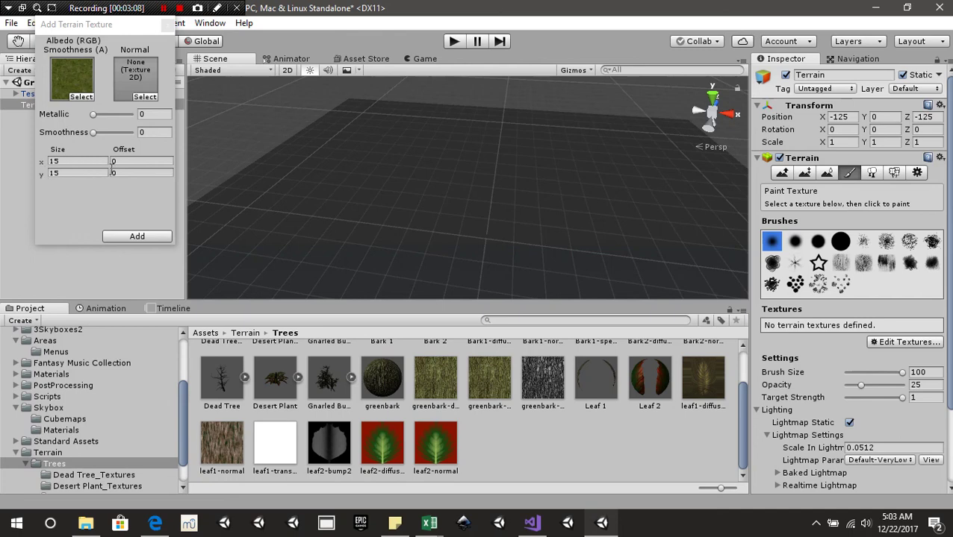
click(93, 114)
click(93, 132)
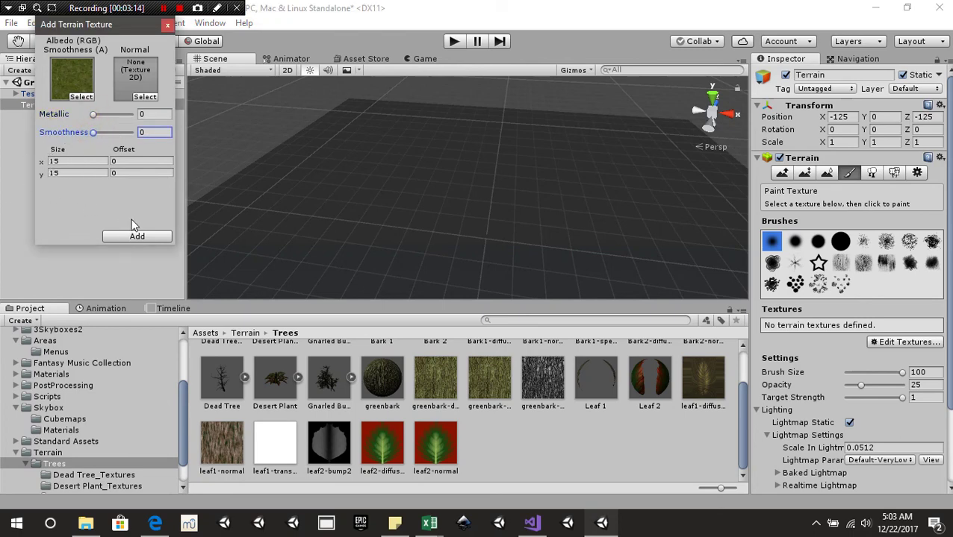
click(145, 236)
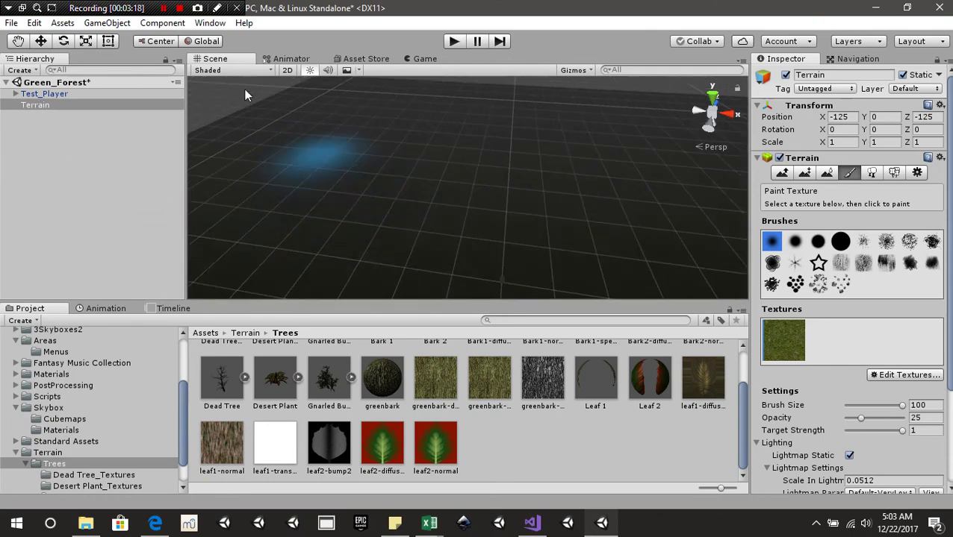
Step: Disable Fog in the scene's lighting settings and close those settings
click(210, 22)
mouse_move(276, 393)
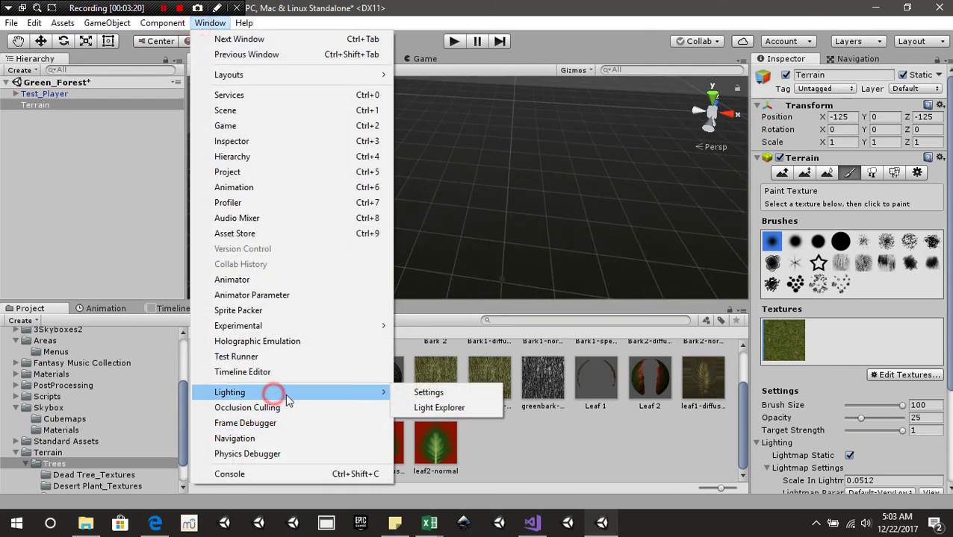
click(418, 392)
scroll(220, 216, down, 10)
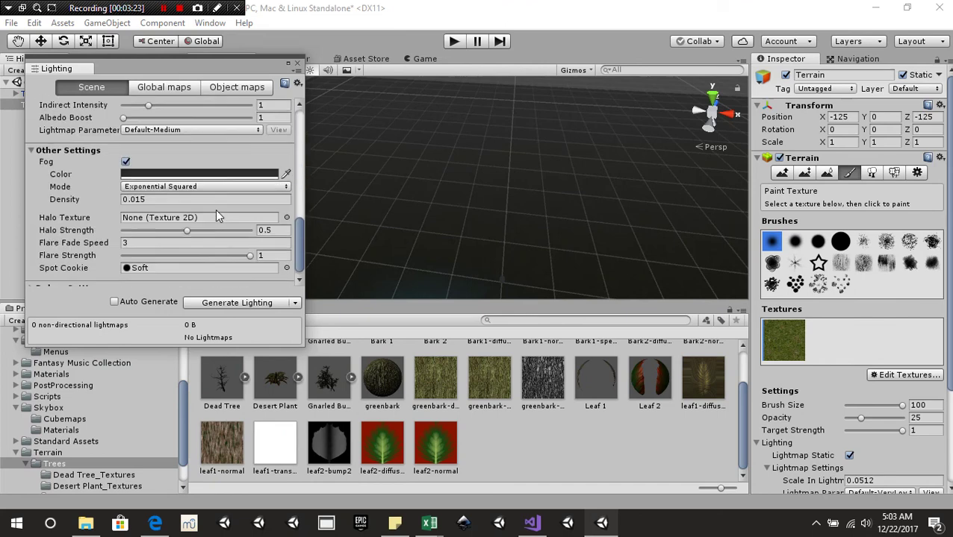
click(126, 153)
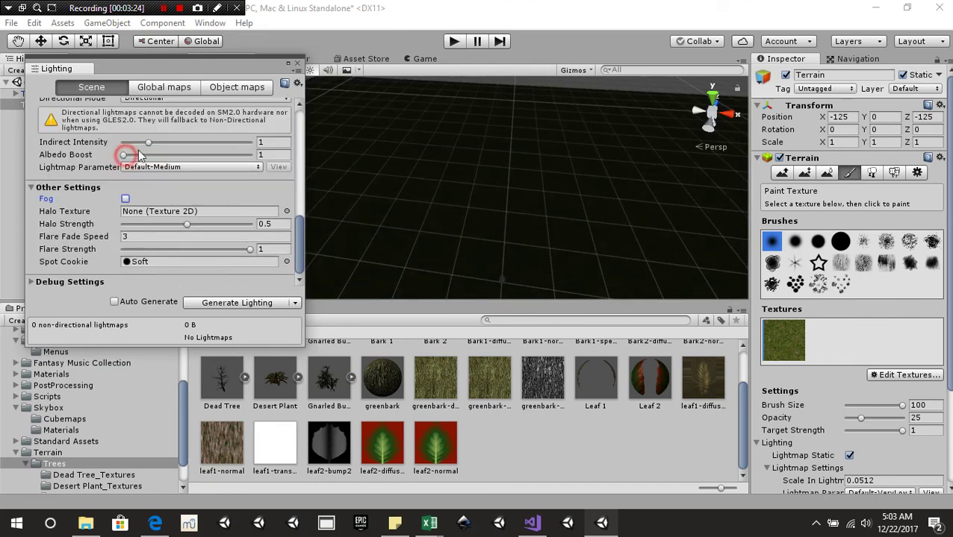
click(297, 64)
Step: Create a Directional Light at the root of the scene
right_click(78, 154)
right_click(25, 168)
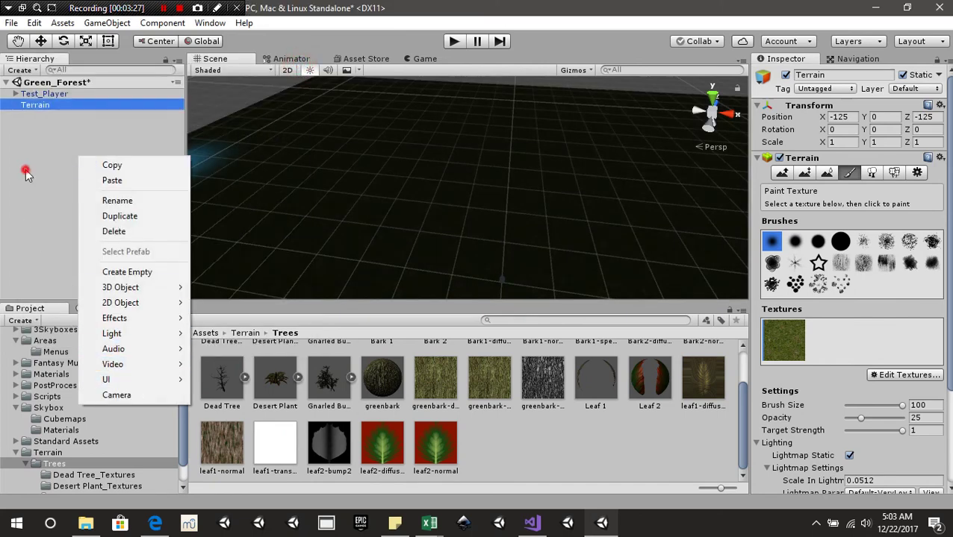
mouse_move(100, 350)
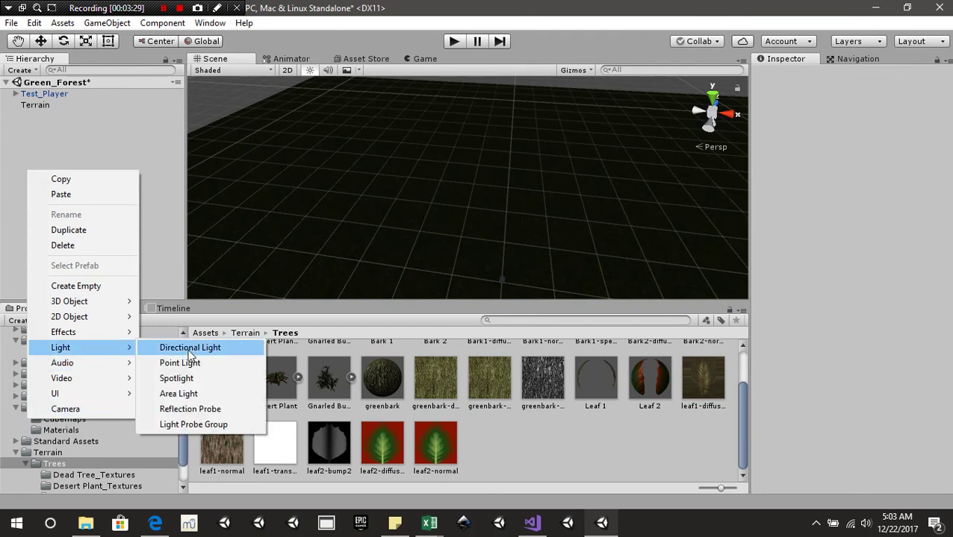
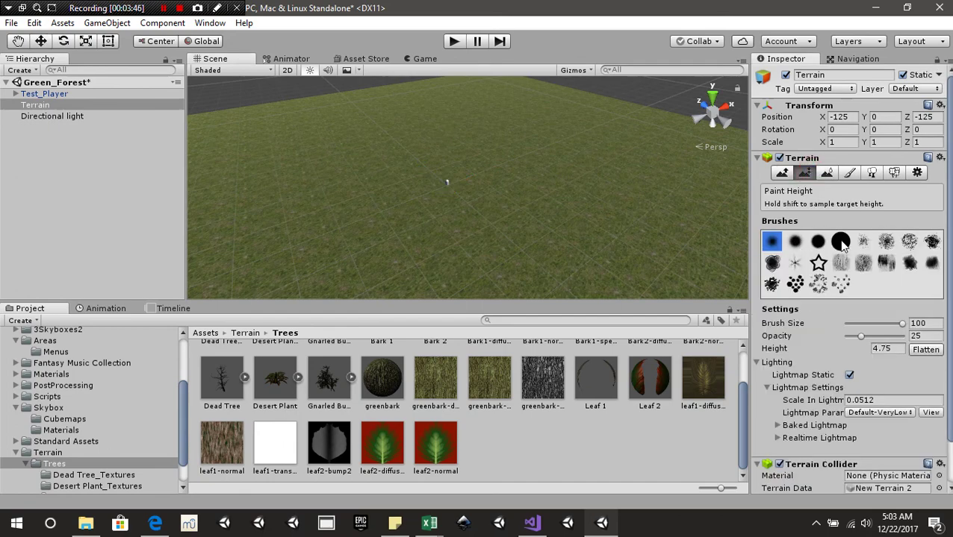
Step: Configure the terrain's Paint Height tool with the large solid round brush, Opacity 100 and Height 5
click(840, 242)
scroll(866, 299, down, 2)
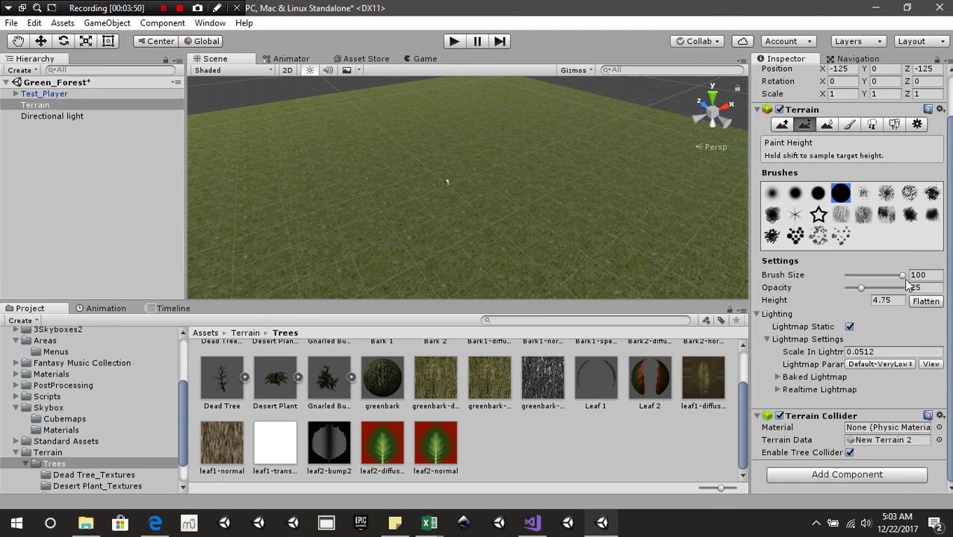
drag(860, 290, 905, 290)
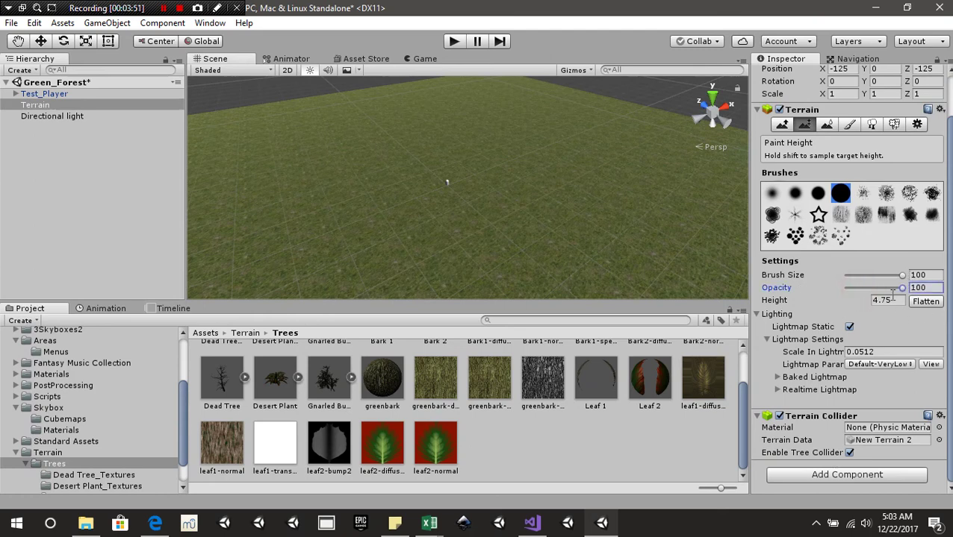
click(893, 301)
text(5)
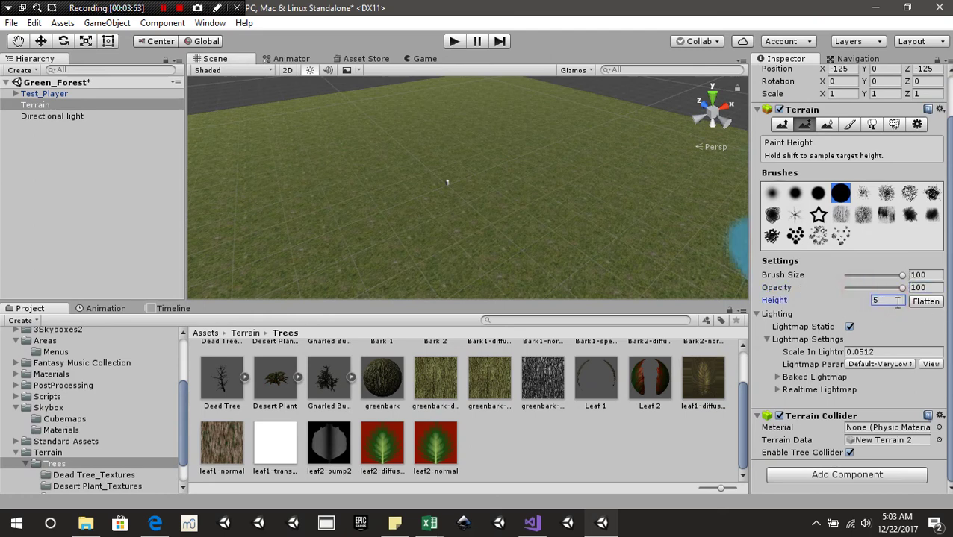
Step: Paint the whole terrain surface up to the height of 5 with the round brush, working from the top view
click(712, 95)
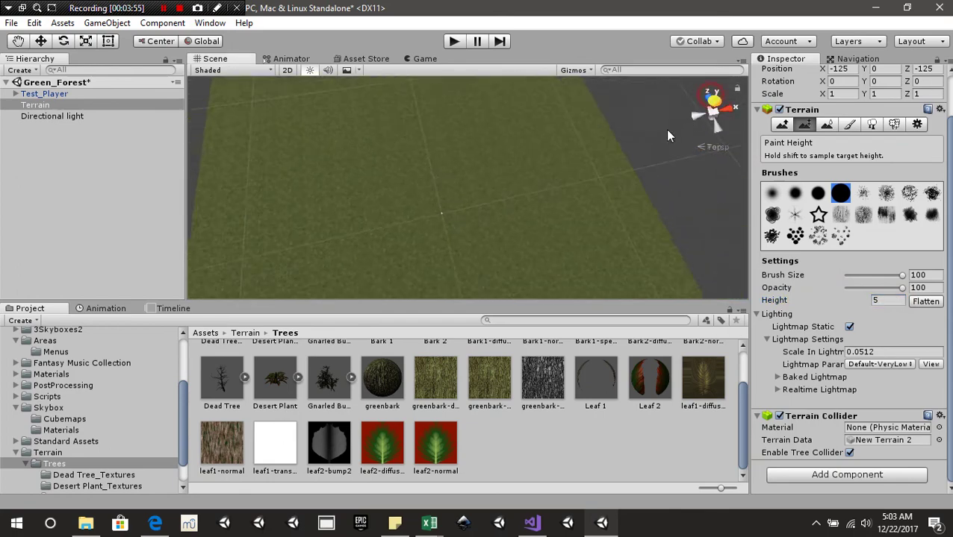
scroll(552, 167, down, 2)
scroll(515, 134, down, 2)
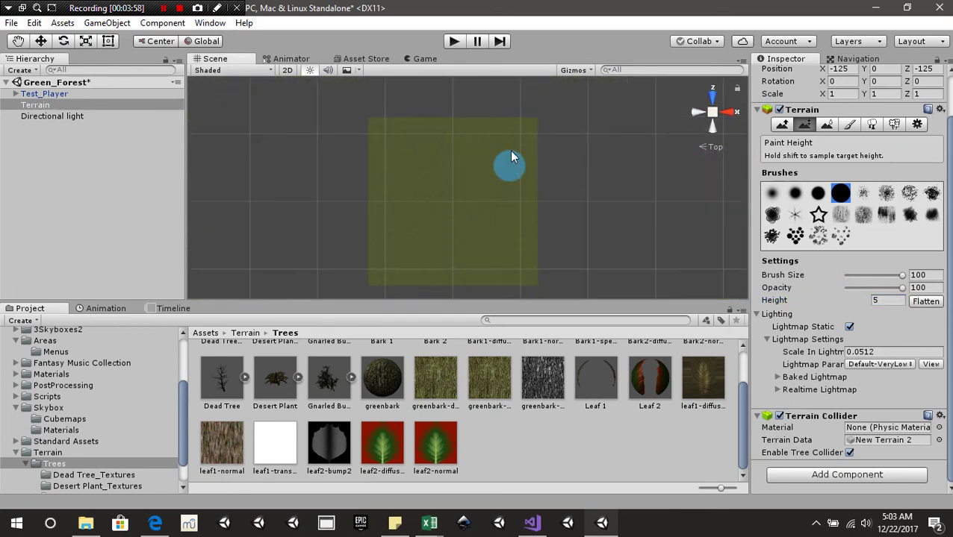
mouse_move(528, 132)
mouse_down()
mouse_move(358, 133)
mouse_move(480, 169)
mouse_move(368, 269)
mouse_move(373, 171)
mouse_move(369, 280)
mouse_move(468, 279)
mouse_up()
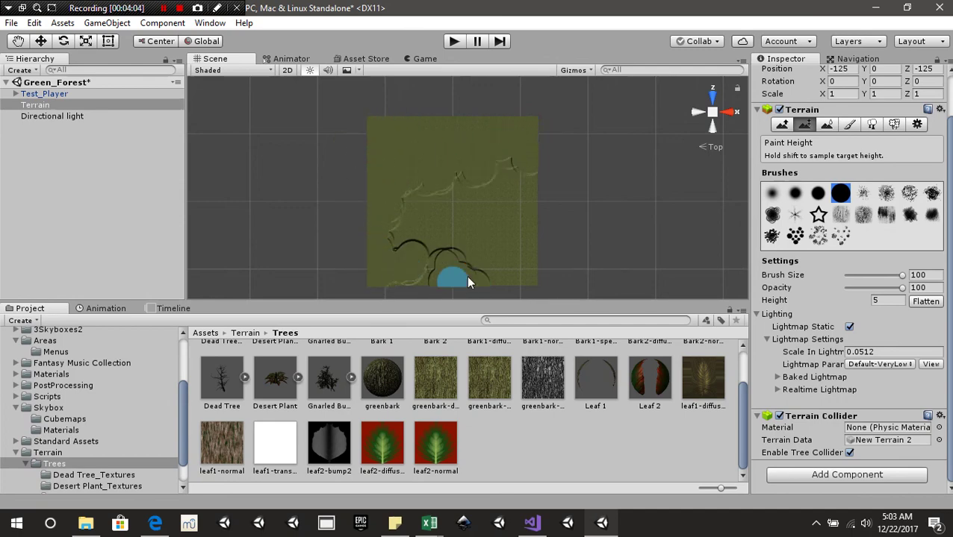
mouse_move(407, 282)
mouse_down()
mouse_move(532, 271)
mouse_move(520, 203)
mouse_move(529, 215)
mouse_move(500, 146)
mouse_move(501, 219)
mouse_move(484, 185)
mouse_move(458, 253)
mouse_move(454, 192)
mouse_move(475, 198)
mouse_move(425, 284)
mouse_move(440, 176)
mouse_move(394, 255)
mouse_move(403, 201)
mouse_up()
Step: Examine the painted terrain from above, both close up and at its full extent
scroll(431, 215, up, 5)
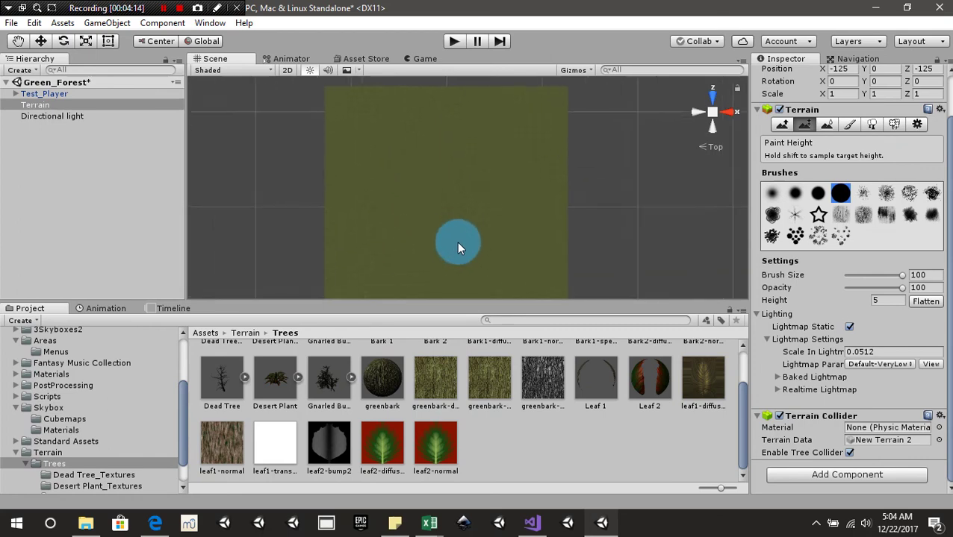
scroll(468, 220, down, 3)
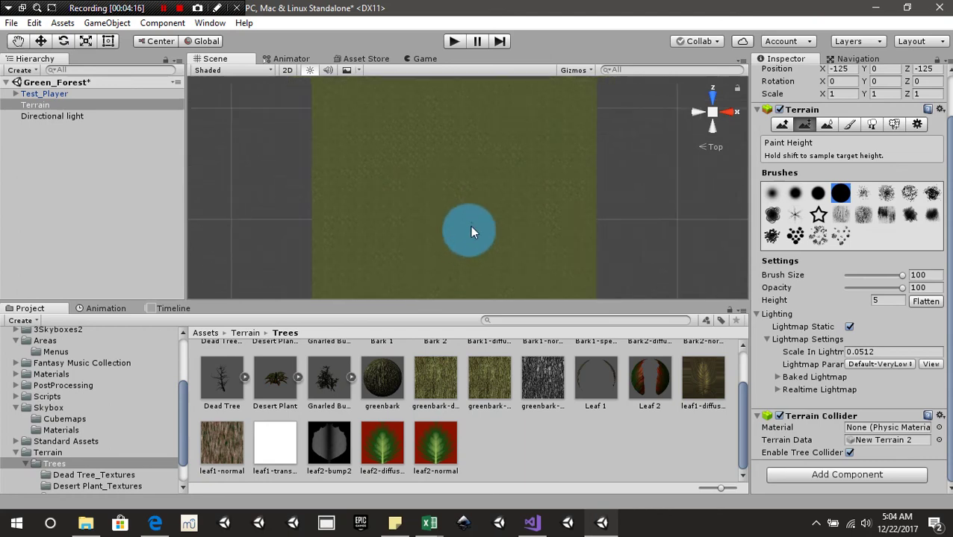
scroll(473, 268, up, 2)
middle_drag(472, 247, 469, 212)
scroll(475, 245, down, 3)
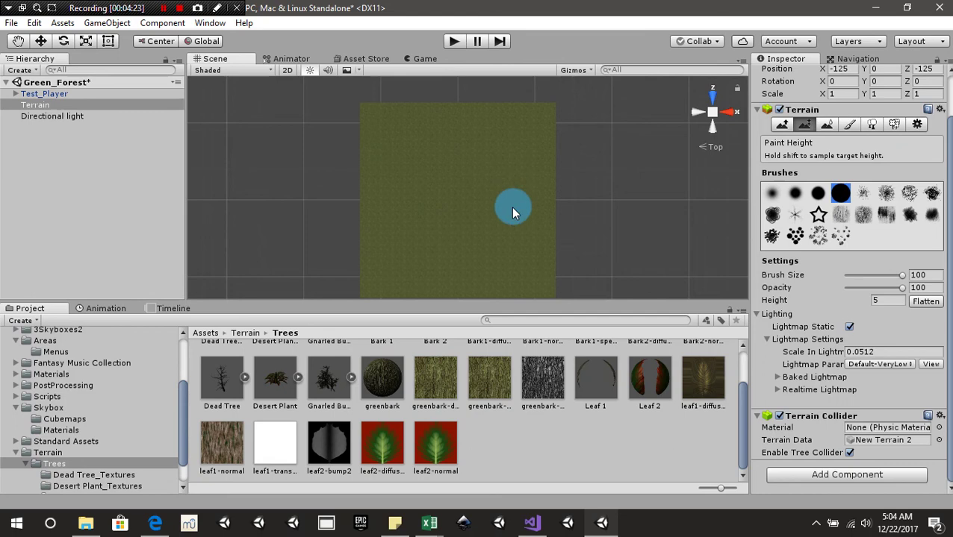
scroll(511, 208, up, 1)
scroll(536, 198, down, 3)
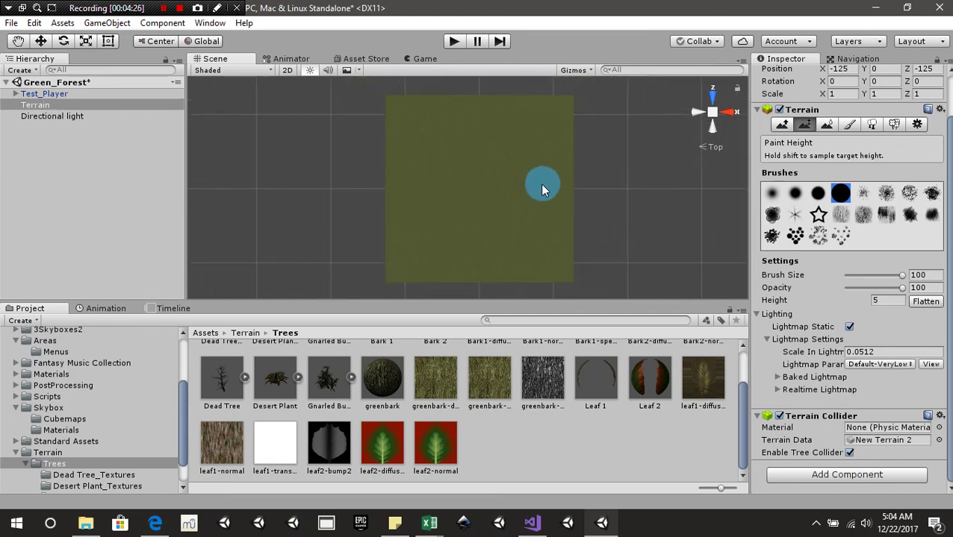
scroll(532, 224, up, 2)
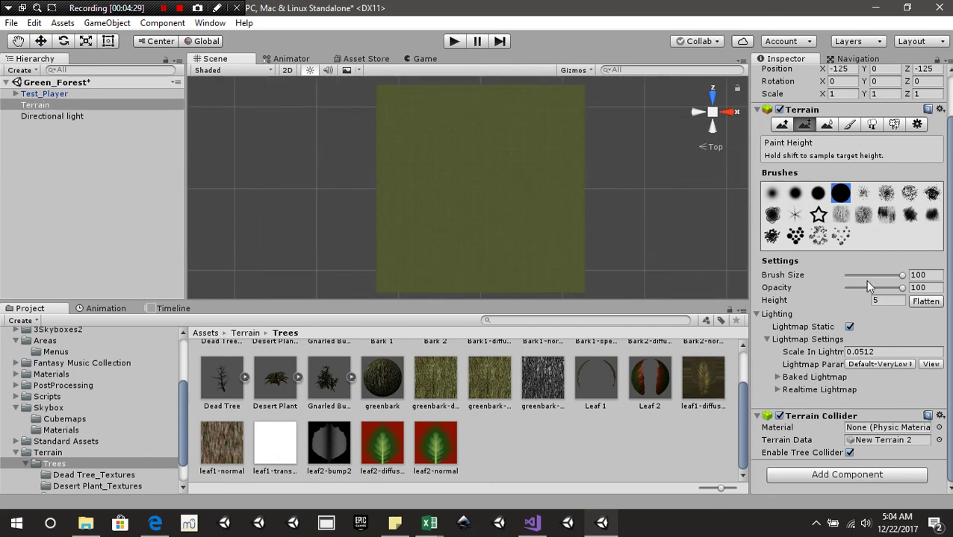
Step: Set the terrain's Y position to -5
scroll(908, 164, up, 2)
click(883, 118)
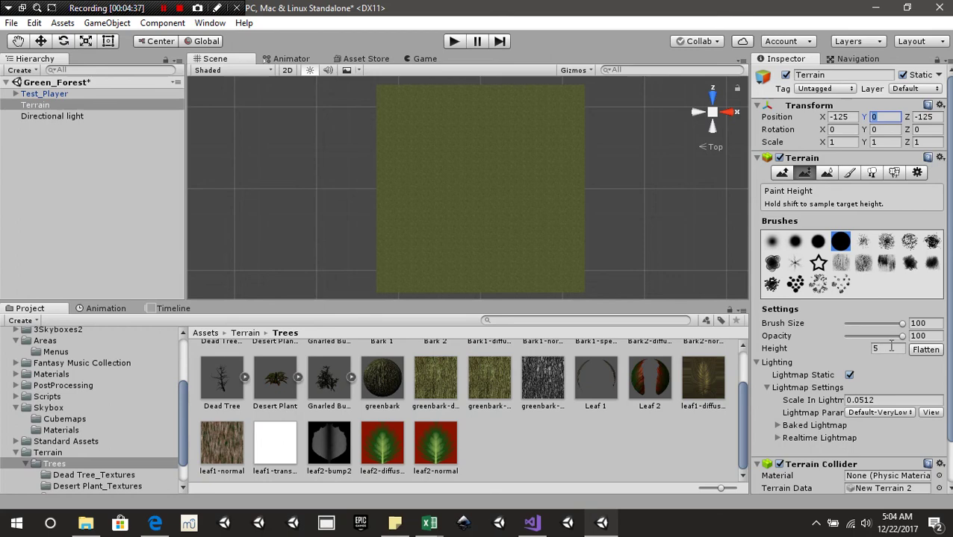
text(-5)
Step: Examine the lowered terrain from above and in perspective, including its surface up close
scroll(513, 241, up, 3)
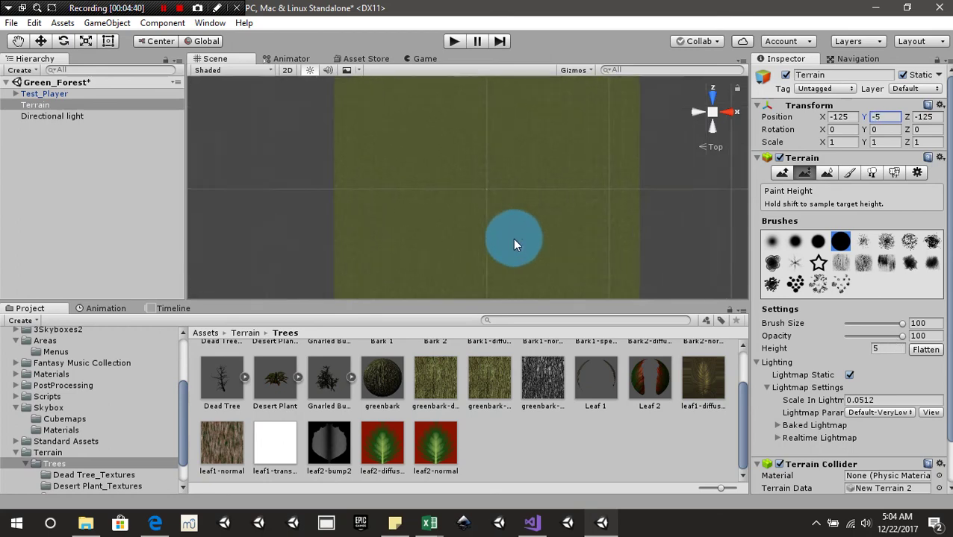
right_drag(459, 241, 547, 180)
middle_drag(490, 228, 521, 138)
right_drag(482, 212, 543, 171)
middle_drag(489, 268, 505, 237)
scroll(520, 206, up, 4)
scroll(469, 229, up, 4)
mouse_move(536, 175)
middle_down()
mouse_move(566, 142)
mouse_move(549, 185)
middle_up()
scroll(542, 225, down, 4)
mouse_move(549, 185)
right_down()
mouse_move(457, 168)
mouse_move(514, 164)
mouse_move(496, 170)
mouse_move(504, 170)
right_up()
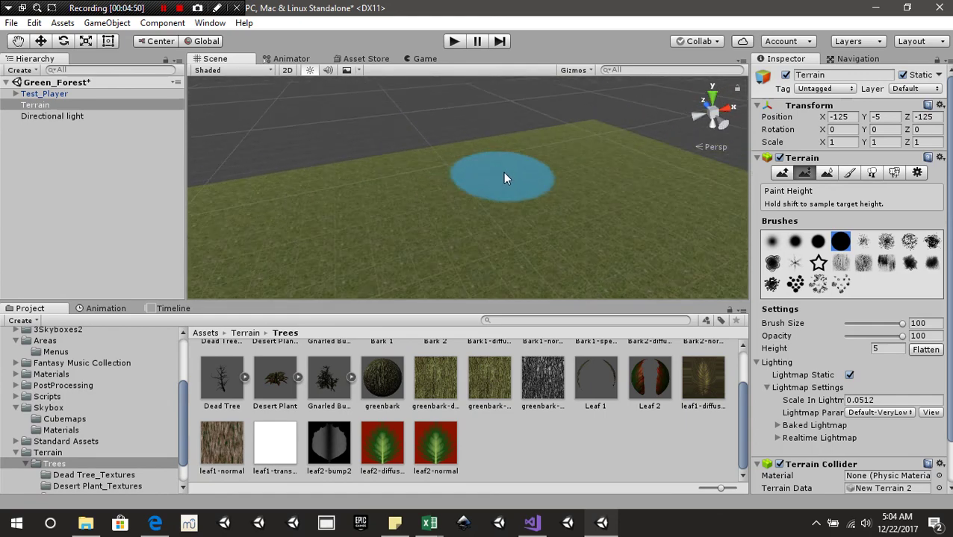
Step: Configure the Raise / Lower Terrain tool with the soft round brush, Opacity 20 and Brush Size 50, and switch to the top view
click(772, 241)
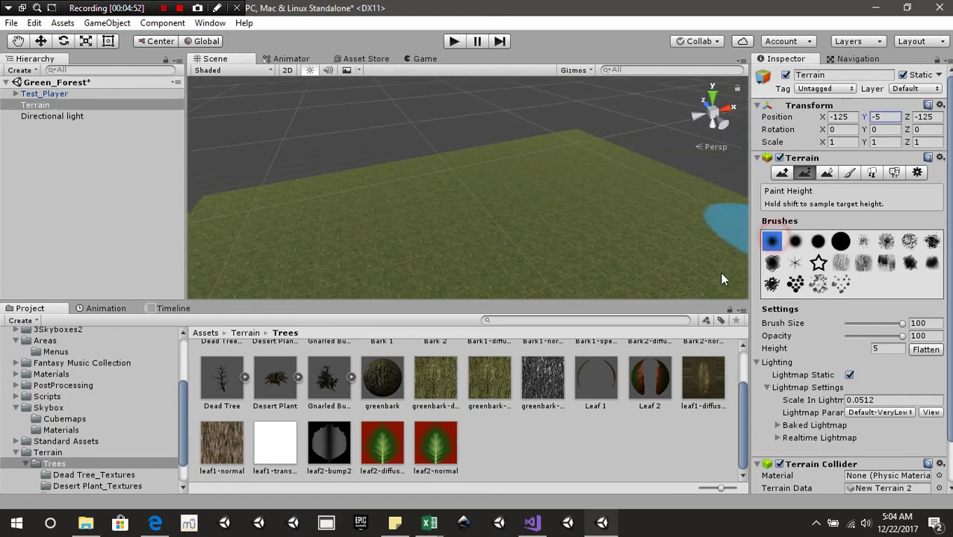
click(782, 173)
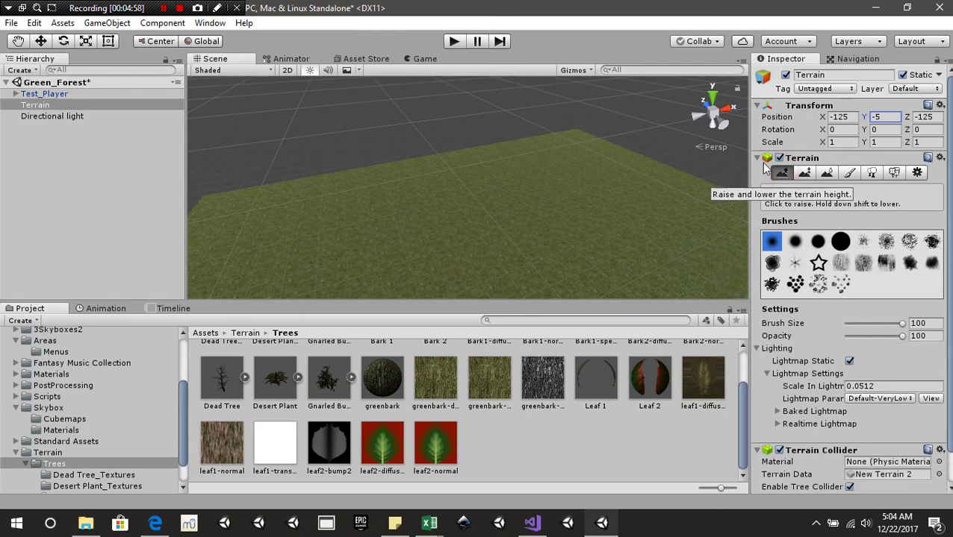
click(924, 338)
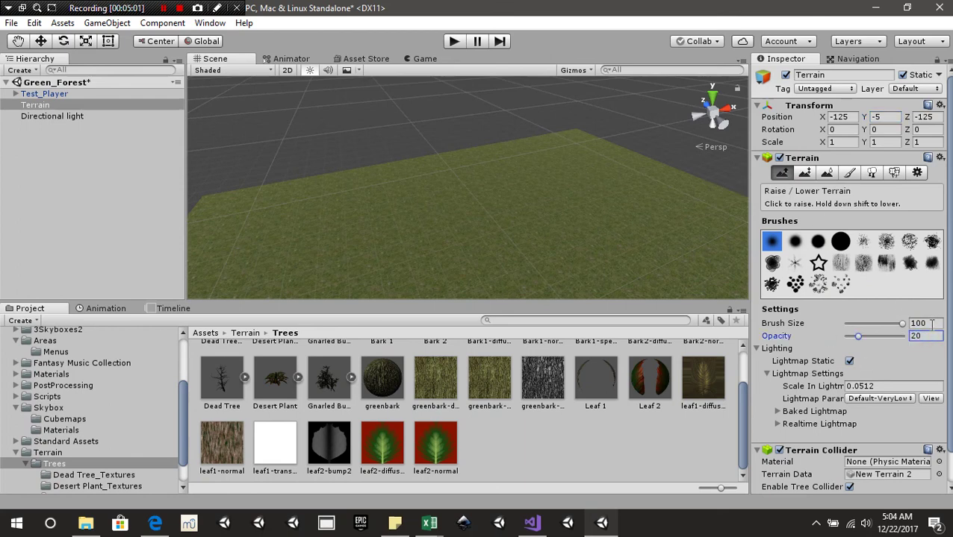
click(930, 323)
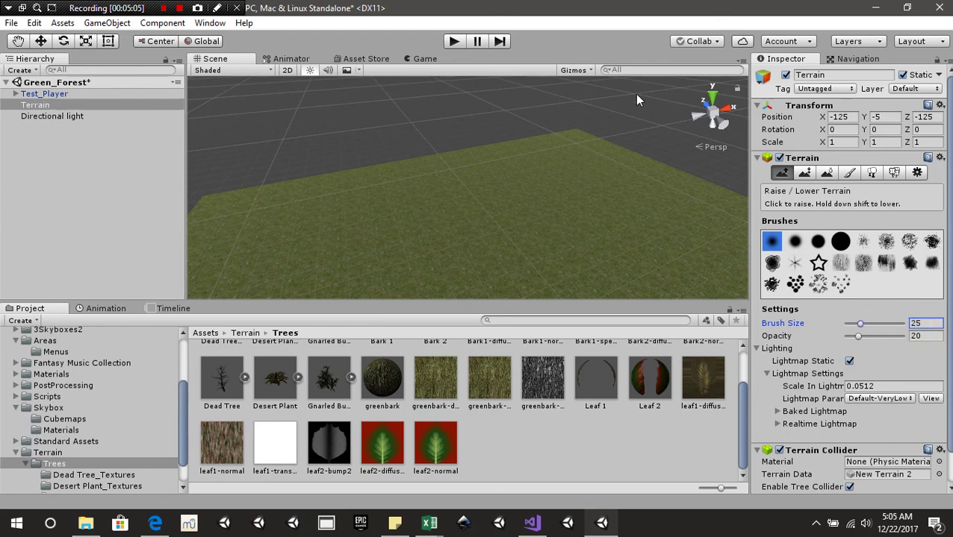
click(717, 101)
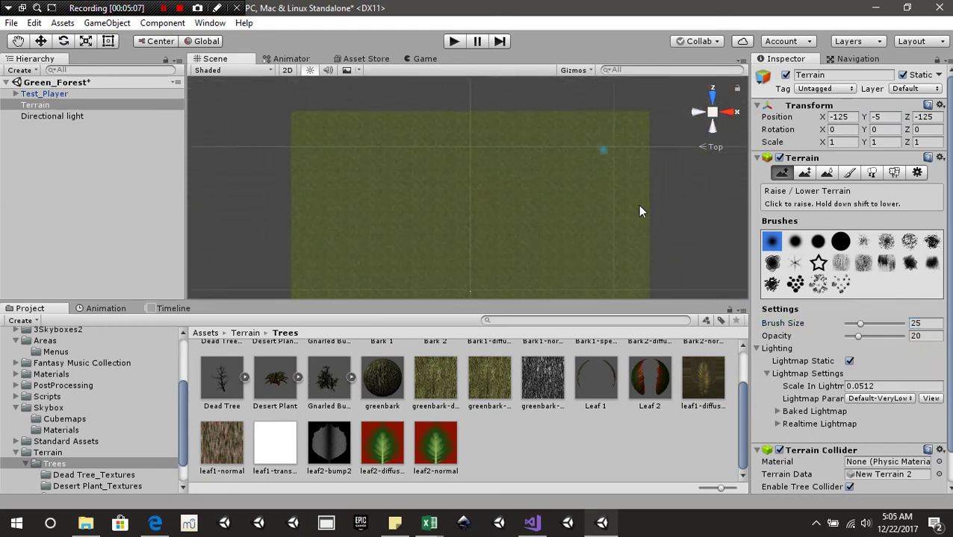
click(924, 324)
Step: Raise uneven hills along the terrain's positive-Z edge and negative-X edge, working from the top view
mouse_move(620, 130)
mouse_down()
mouse_move(636, 121)
mouse_move(357, 123)
mouse_move(435, 125)
mouse_up()
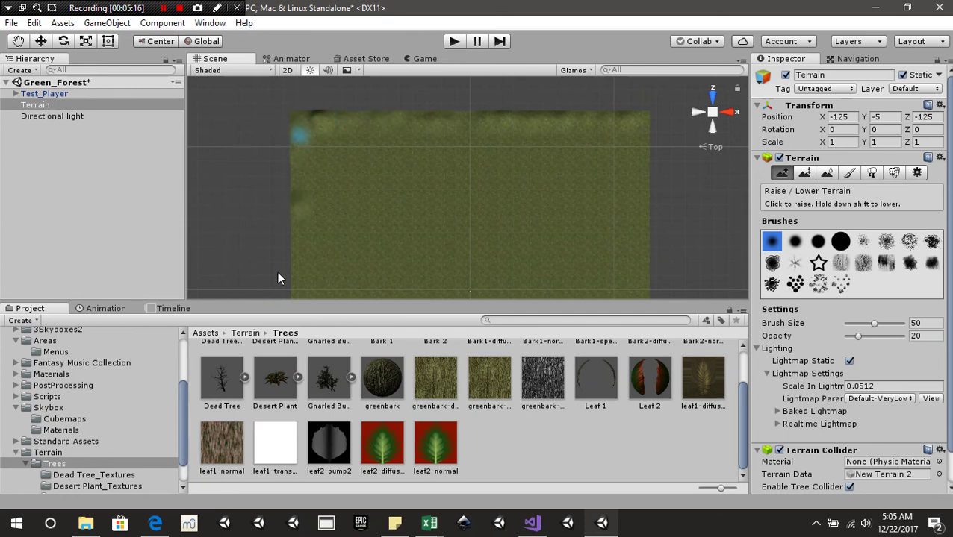
drag(294, 210, 303, 256)
middle_drag(324, 228, 314, 100)
drag(297, 115, 278, 191)
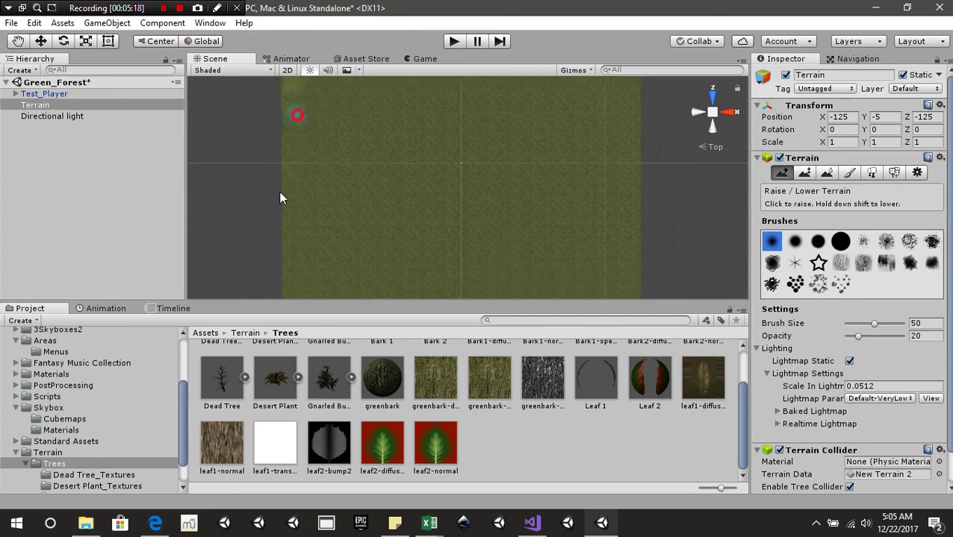
middle_drag(314, 195, 304, 131)
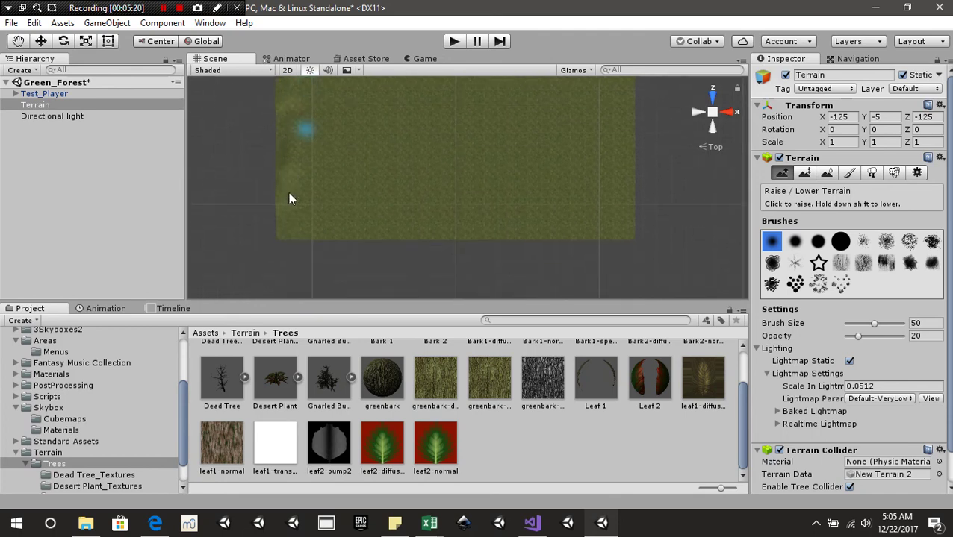
Step: Raise hills along the terrain's negative-Z and positive-X edges to close the border, and check the ridge in the Game view
mouse_move(408, 236)
mouse_down()
mouse_move(540, 259)
mouse_move(491, 230)
mouse_move(625, 248)
mouse_move(615, 236)
mouse_move(629, 147)
mouse_up()
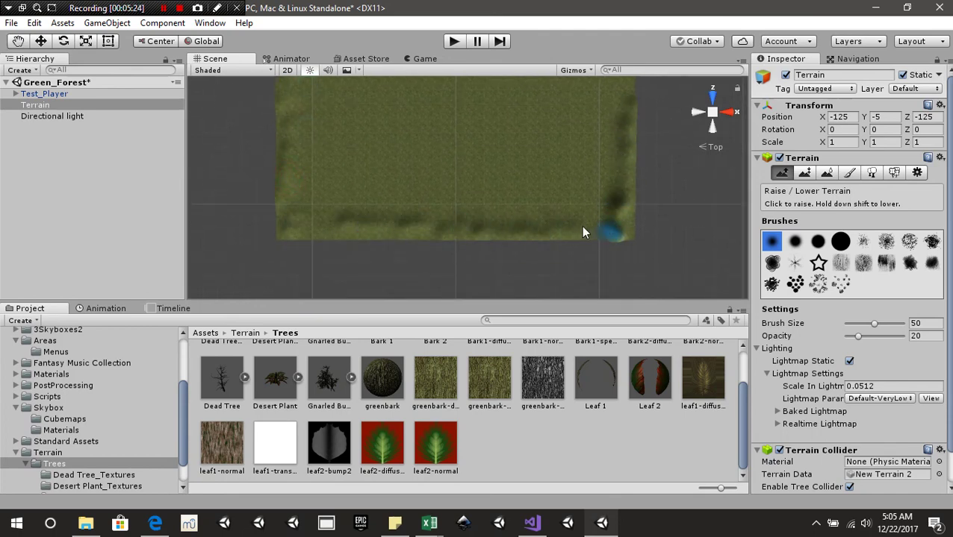
middle_drag(639, 170, 597, 286)
mouse_move(588, 171)
mouse_down()
mouse_move(592, 188)
mouse_move(598, 139)
mouse_up()
middle_drag(617, 99, 614, 226)
drag(597, 188, 594, 220)
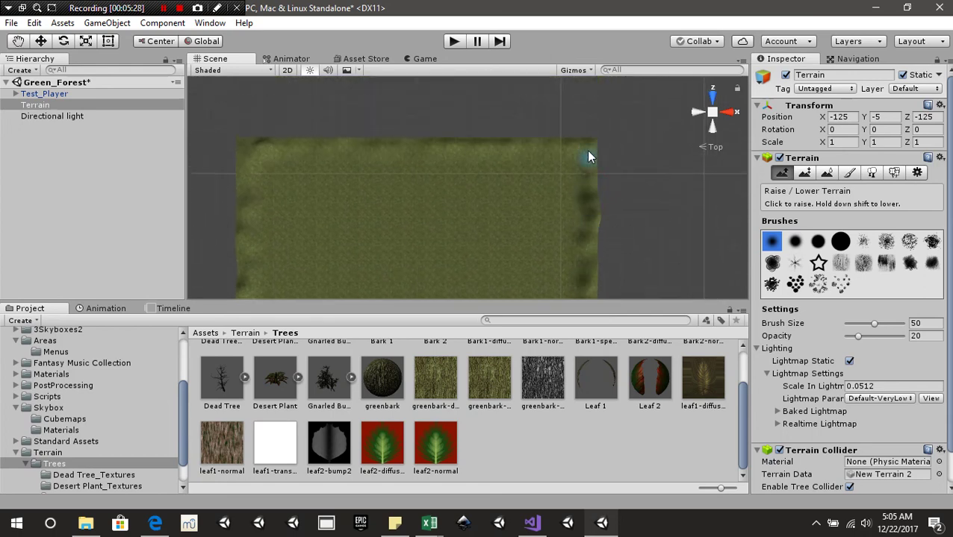
drag(588, 157, 367, 117)
click(424, 59)
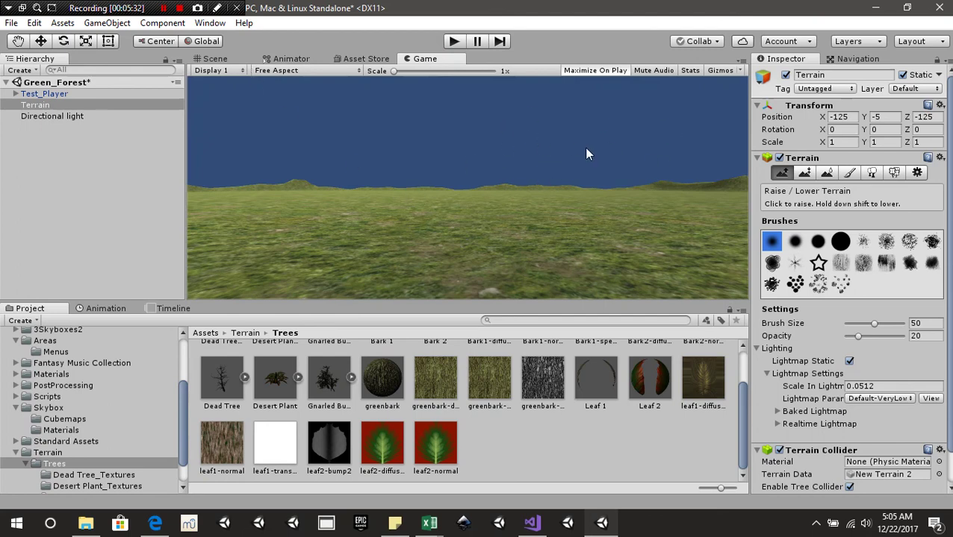
click(223, 59)
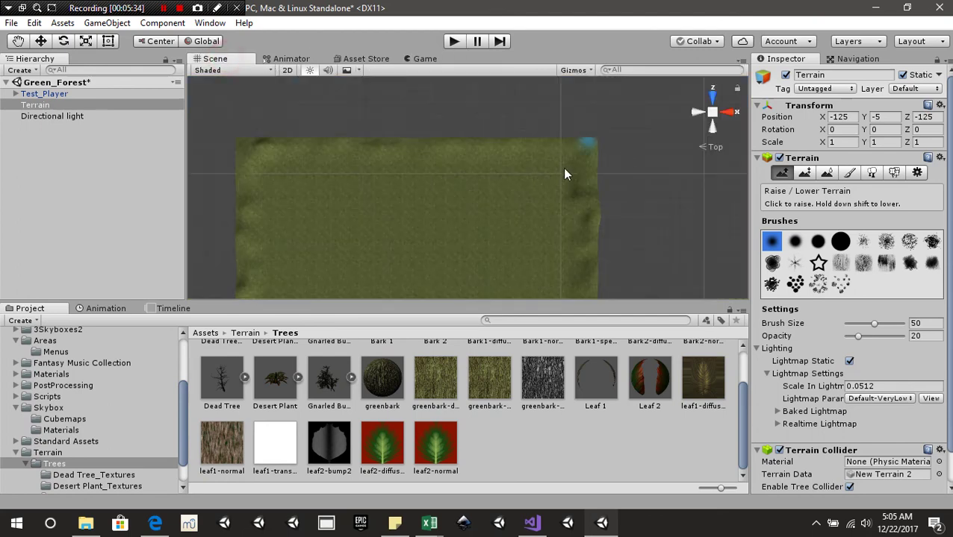
Step: Build up the border hills in perspective view, increasing the brush size to 96 for broader mounds along the edges and corners
scroll(527, 204, up, 9)
right_drag(445, 236, 589, 179)
mouse_move(627, 168)
mouse_down()
mouse_move(561, 180)
mouse_move(566, 199)
mouse_up()
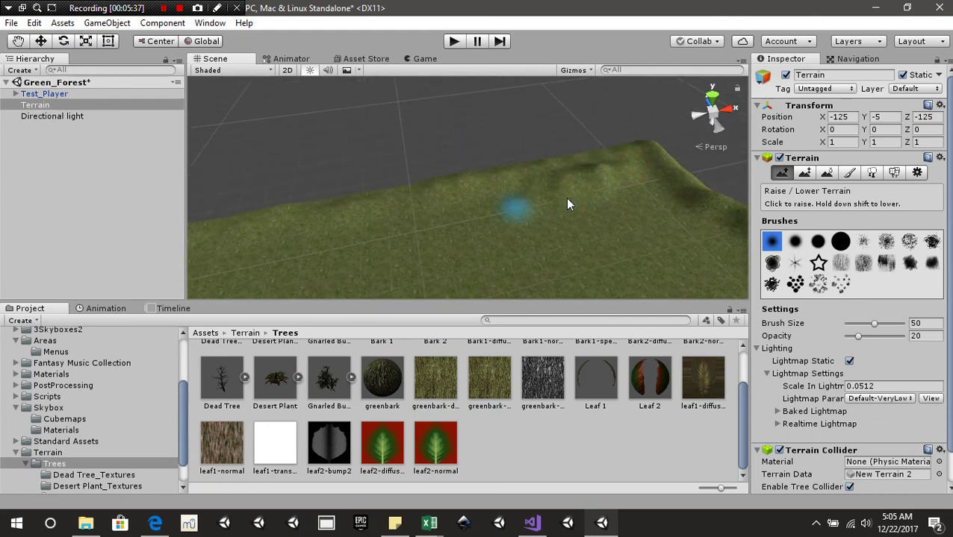
drag(875, 323, 900, 323)
mouse_move(501, 211)
mouse_down()
mouse_move(420, 217)
mouse_move(564, 197)
mouse_move(561, 166)
mouse_move(483, 192)
mouse_move(609, 174)
mouse_move(348, 187)
mouse_move(453, 209)
mouse_up()
right_drag(579, 217, 373, 213)
mouse_move(651, 217)
mouse_down()
mouse_move(472, 156)
mouse_move(499, 209)
mouse_move(375, 188)
mouse_move(253, 242)
mouse_move(465, 208)
mouse_up()
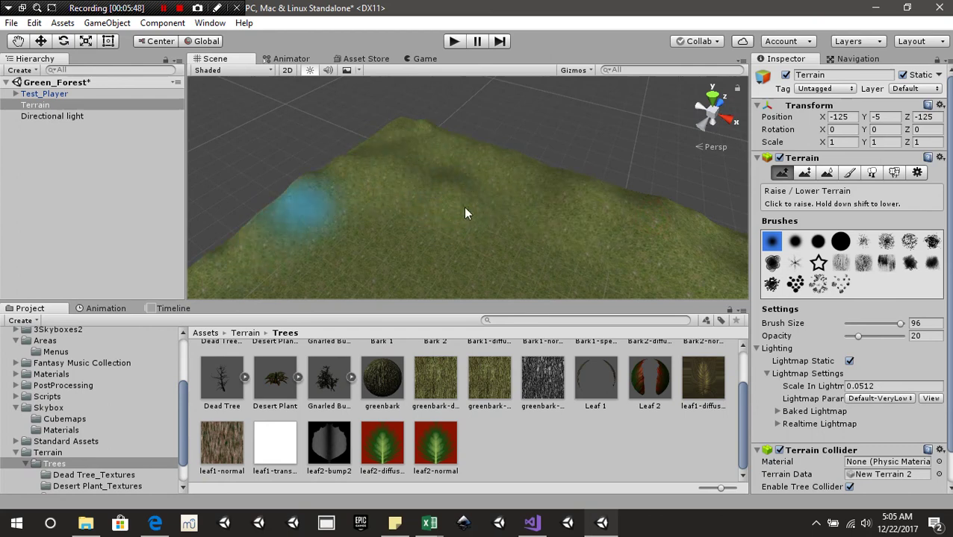
Step: Raise the hills around the rest of the terrain border with the size 96 soft brush, going around edge by edge
right_drag(464, 207, 321, 204)
mouse_move(439, 181)
mouse_down()
mouse_move(432, 159)
mouse_move(197, 173)
mouse_move(437, 170)
mouse_up()
middle_drag(437, 170, 604, 176)
mouse_move(520, 163)
mouse_down()
mouse_move(412, 168)
mouse_move(310, 196)
mouse_move(336, 157)
mouse_move(304, 287)
mouse_move(202, 216)
mouse_move(422, 178)
mouse_up()
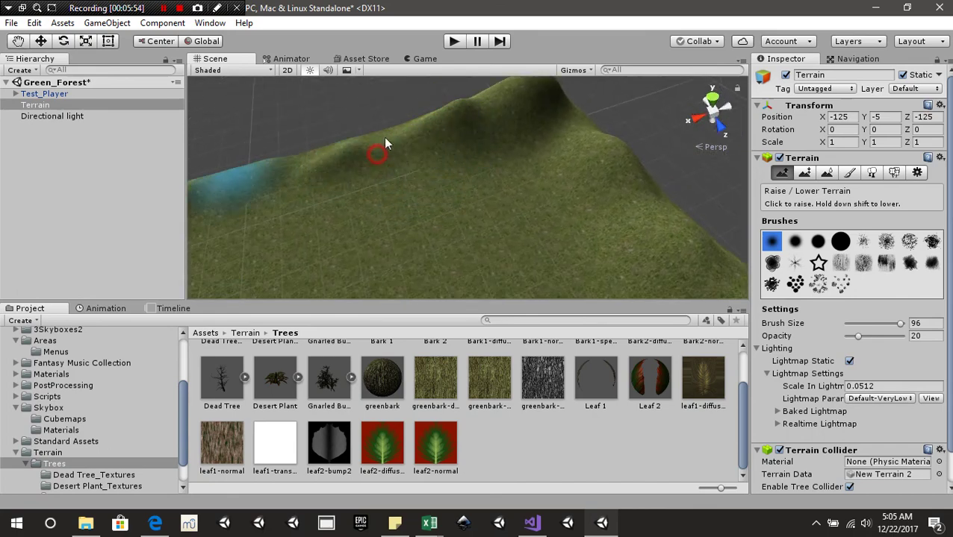
mouse_move(366, 194)
alt+mouse_down()
mouse_move(611, 154)
mouse_move(494, 180)
mouse_move(389, 226)
mouse_move(462, 193)
mouse_move(230, 198)
mouse_move(250, 198)
mouse_move(214, 229)
mouse_move(444, 245)
mouse_move(572, 212)
mouse_move(525, 202)
mouse_move(603, 246)
mouse_move(540, 194)
mouse_move(506, 137)
mouse_move(379, 57)
mouse_move(517, 170)
mouse_move(529, 143)
mouse_move(570, 164)
mouse_move(471, 163)
mouse_move(582, 160)
mouse_move(462, 139)
mouse_move(298, 246)
mouse_move(194, 156)
alt+mouse_up()
alt+drag(462, 183, 598, 204)
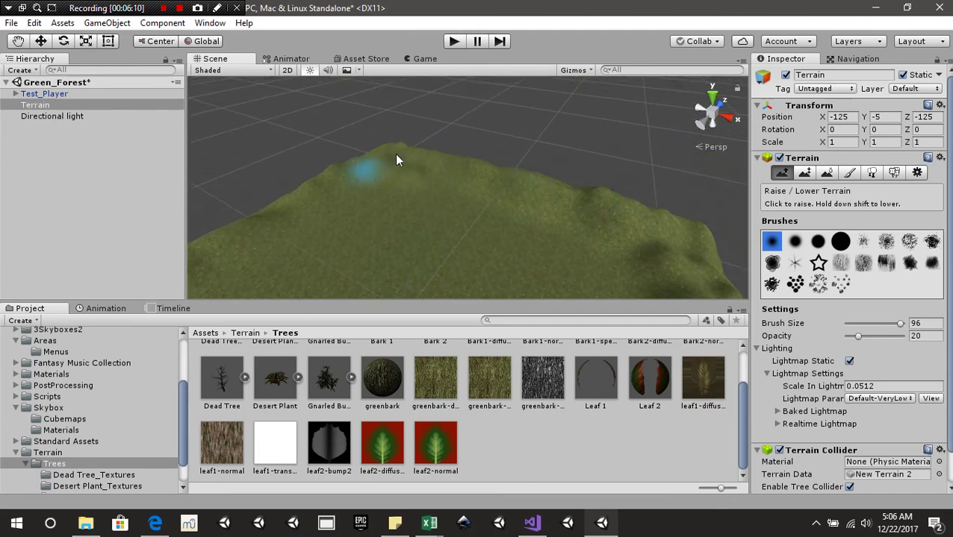
Step: Configure the Paint Height tool with Height 4 and Brush Size 50, with the terrain's inner ground in view
right_drag(478, 210, 408, 178)
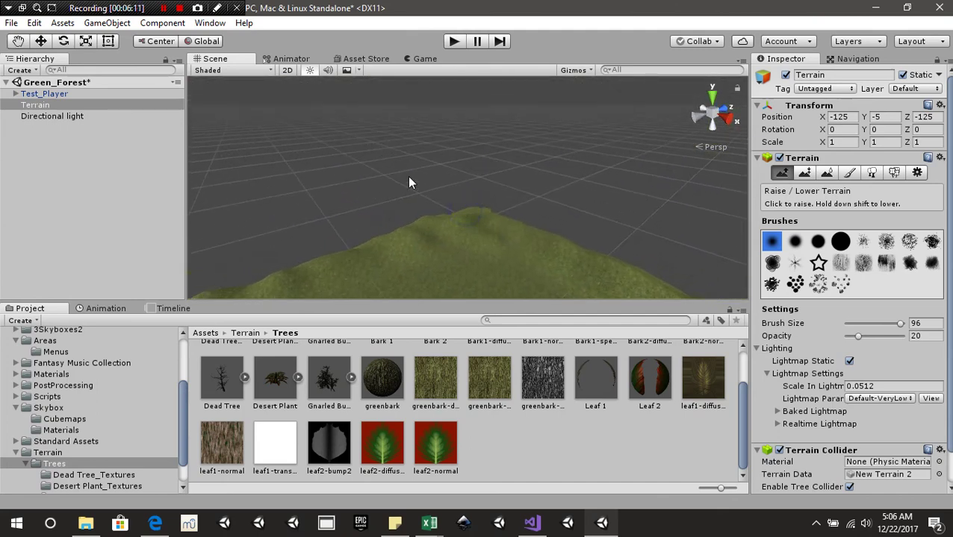
middle_drag(459, 222, 465, 99)
middle_drag(480, 168, 515, 130)
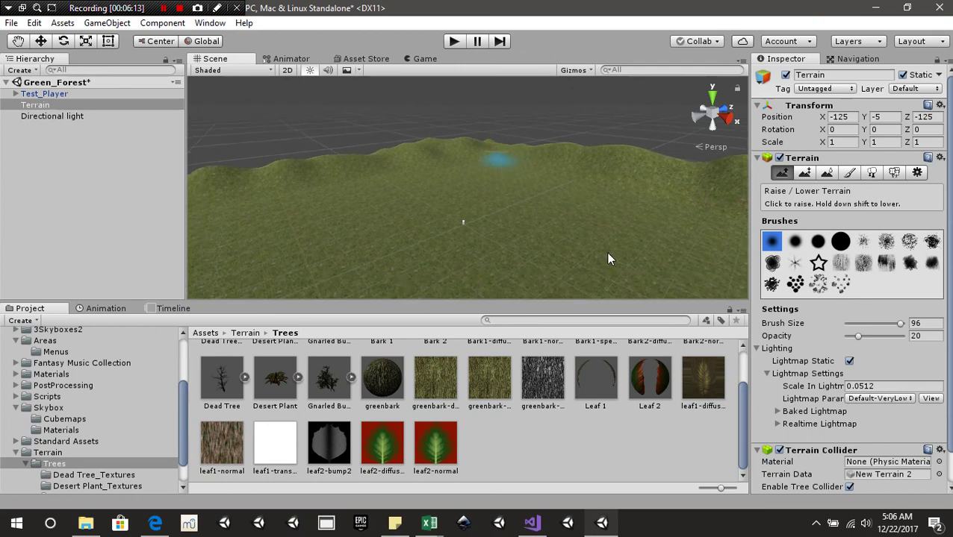
scroll(519, 241, up, 3)
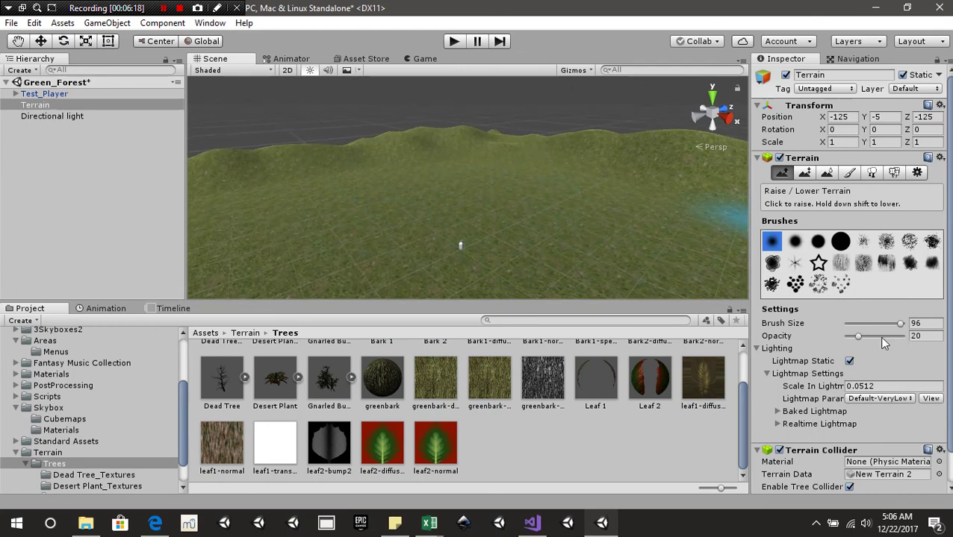
click(814, 173)
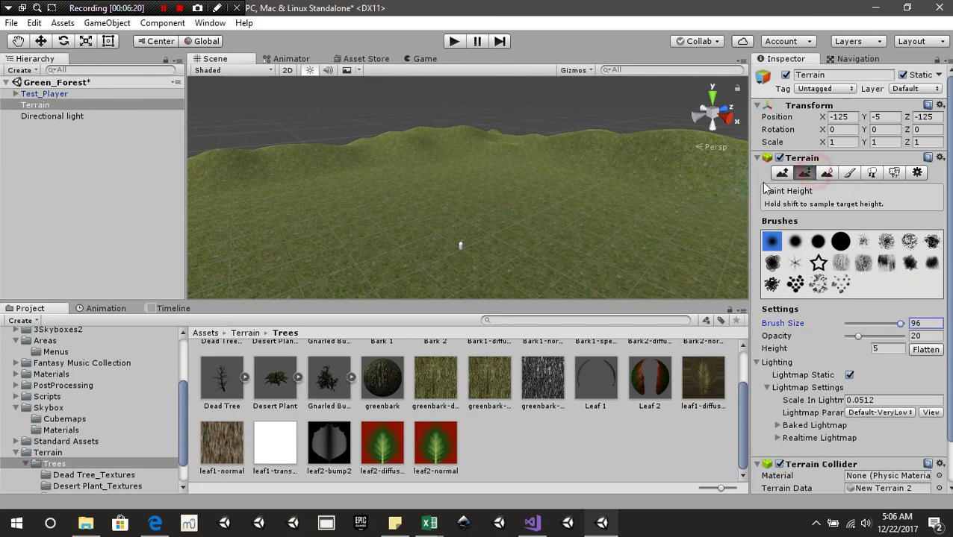
click(893, 347)
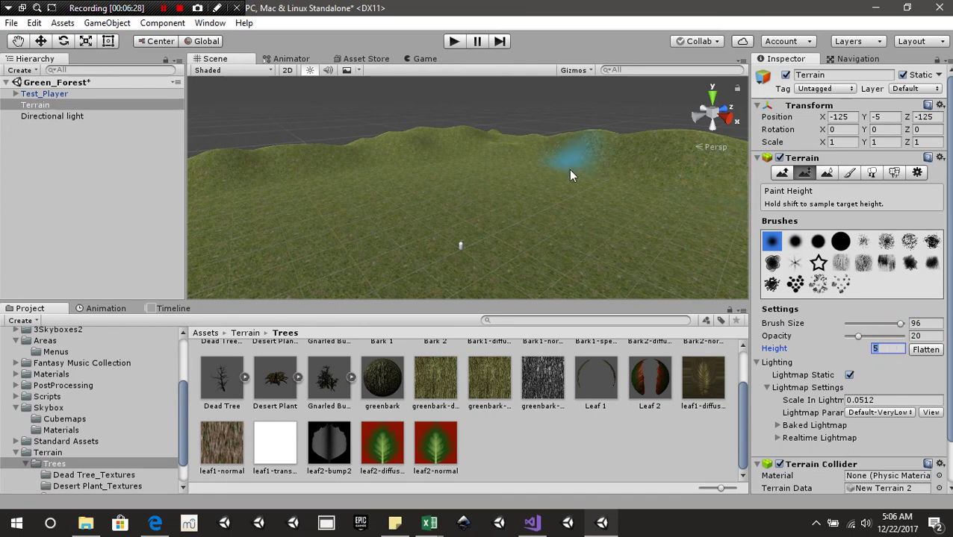
middle_drag(568, 169, 556, 146)
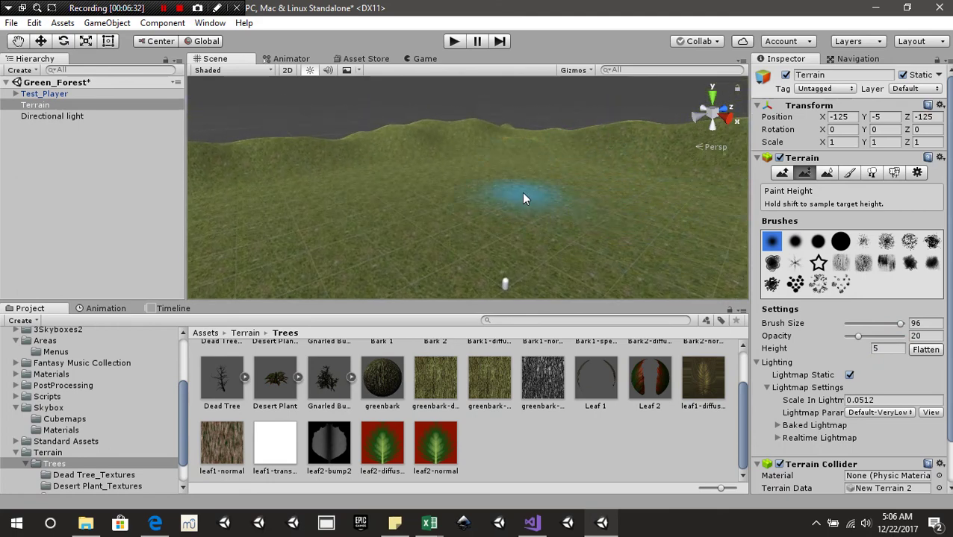
click(878, 349)
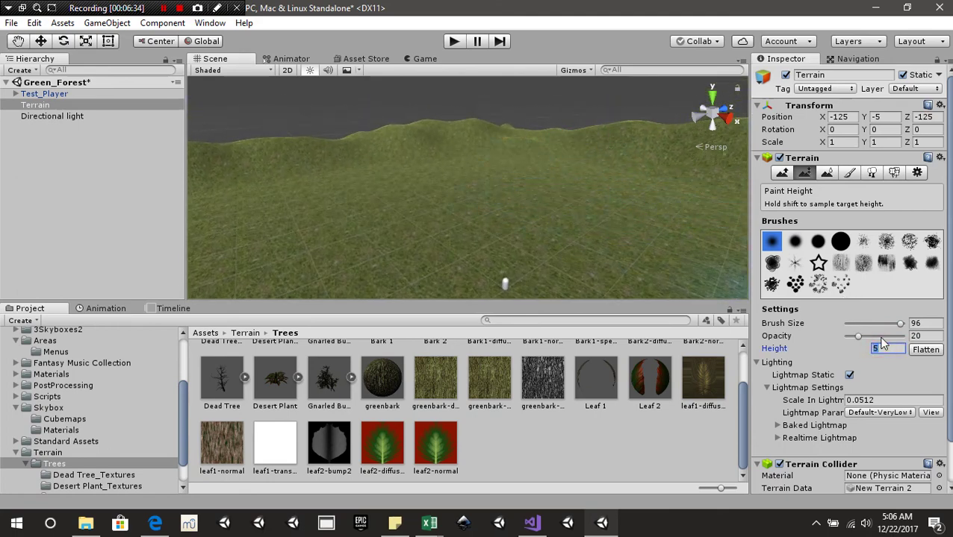
middle_drag(568, 139, 550, 232)
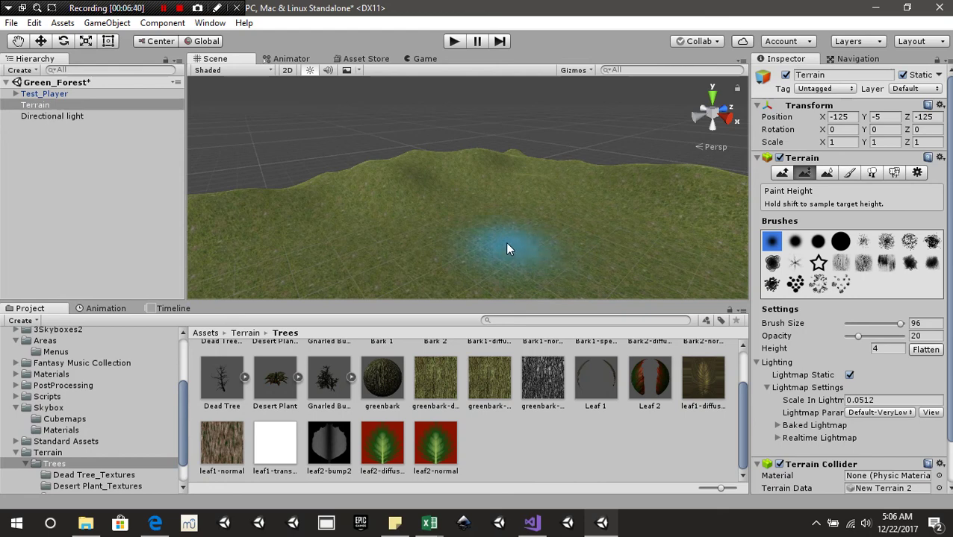
click(926, 323)
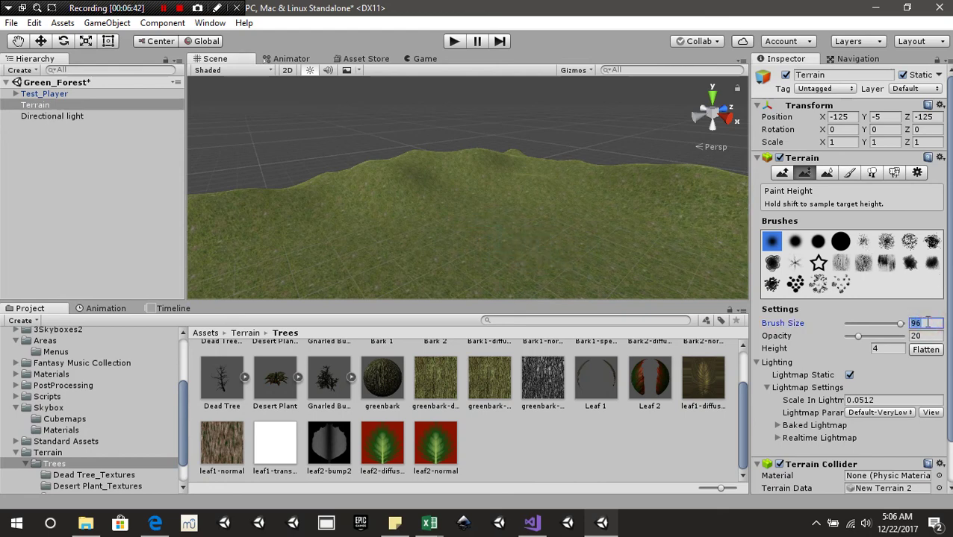
text(50)
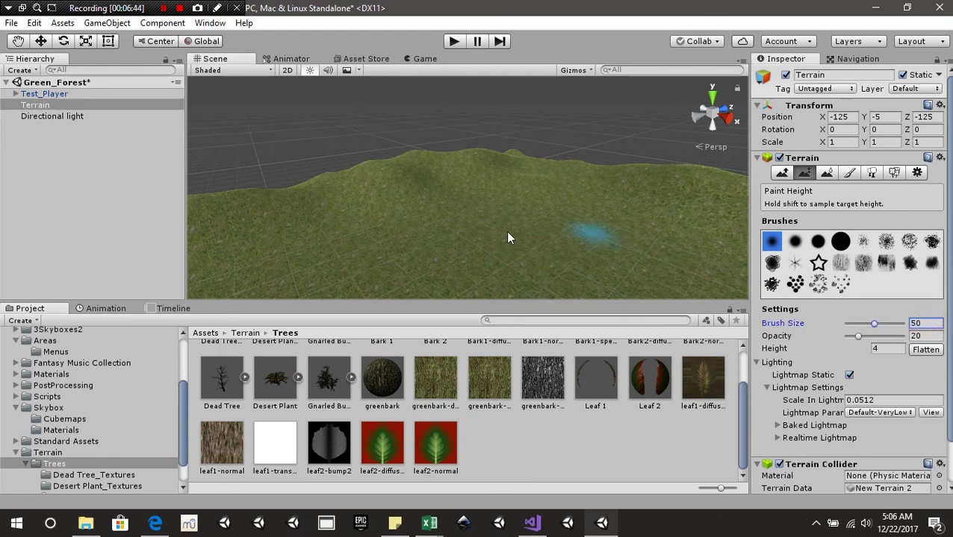
key(Return)
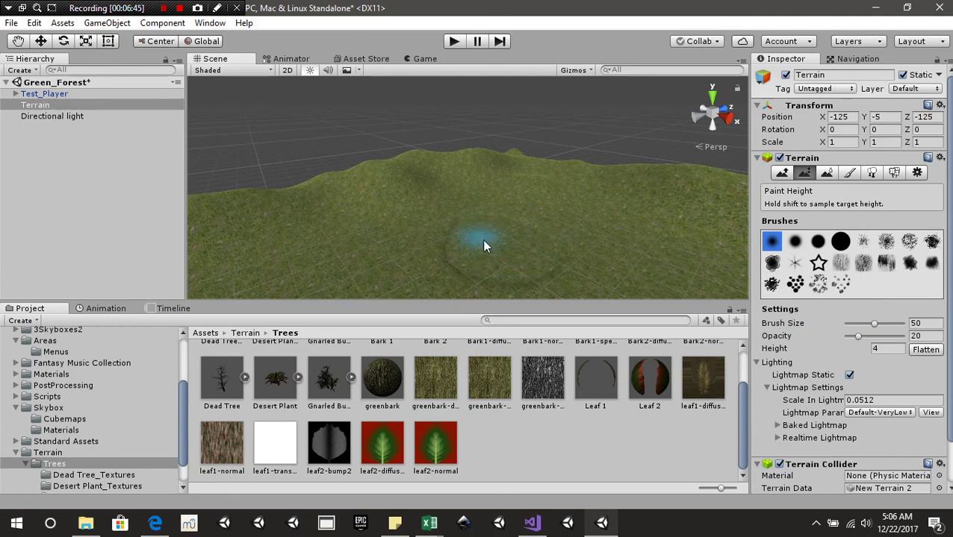
Step: Paint a shallow winding depression at height 4 across the flat ground inside the border hills
right_drag(497, 263, 533, 191)
scroll(846, 280, down, 1)
middle_drag(532, 187, 571, 134)
mouse_move(515, 159)
mouse_down()
mouse_move(510, 169)
mouse_move(435, 173)
mouse_up()
middle_drag(494, 164, 457, 216)
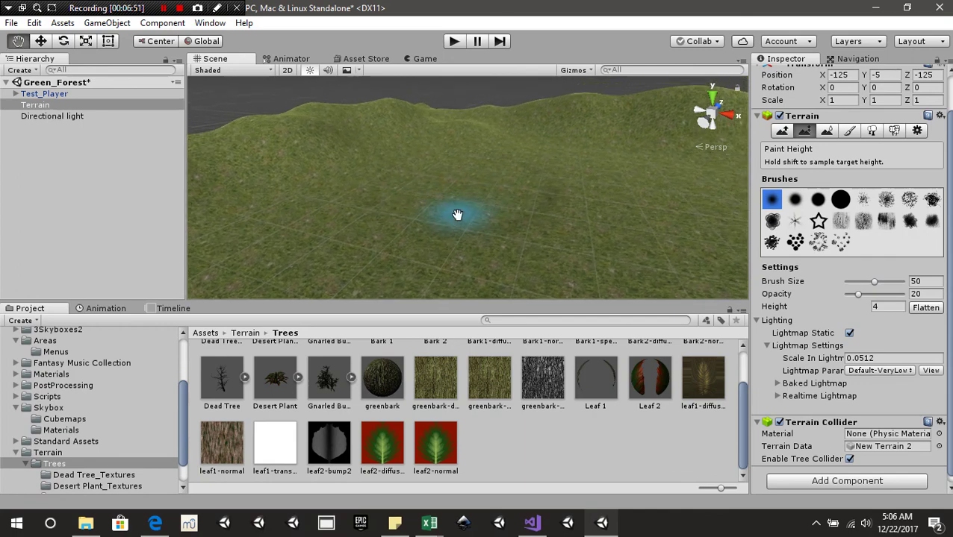
drag(519, 168, 518, 172)
right_drag(442, 195, 519, 196)
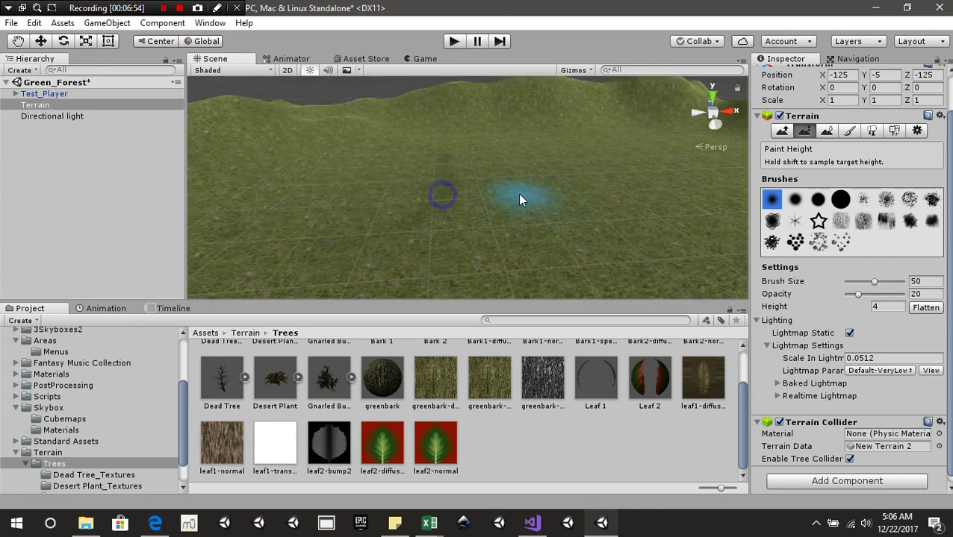
middle_drag(440, 195, 470, 277)
middle_drag(334, 195, 438, 211)
drag(438, 216, 431, 183)
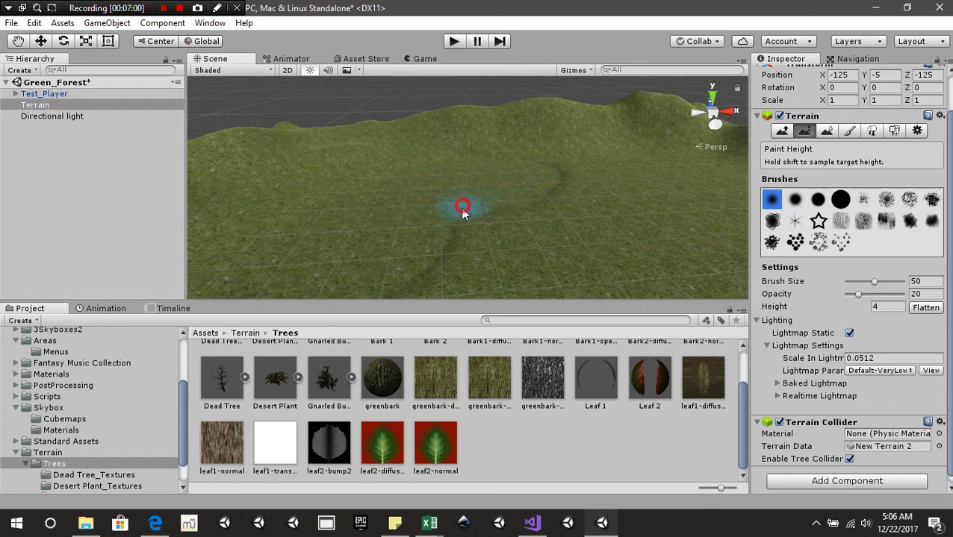
mouse_move(462, 211)
right_down()
mouse_move(538, 179)
mouse_move(484, 206)
mouse_move(548, 221)
mouse_move(514, 203)
mouse_move(498, 212)
right_up()
drag(519, 191, 441, 206)
Step: Set the Paint Height tool's Height to 4.75 and paint a shallow dip in the inner ground with the size 50 brush
scroll(427, 212, up, 3)
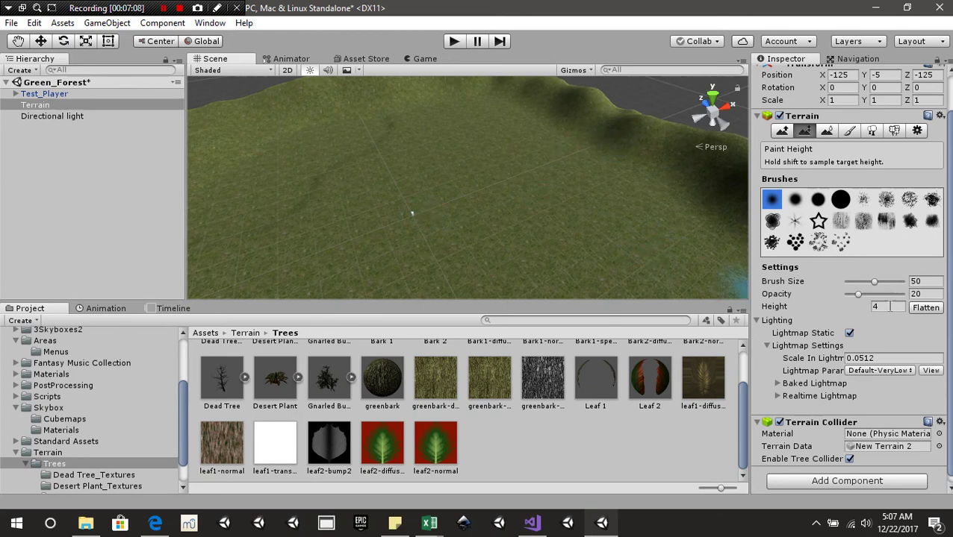
click(886, 307)
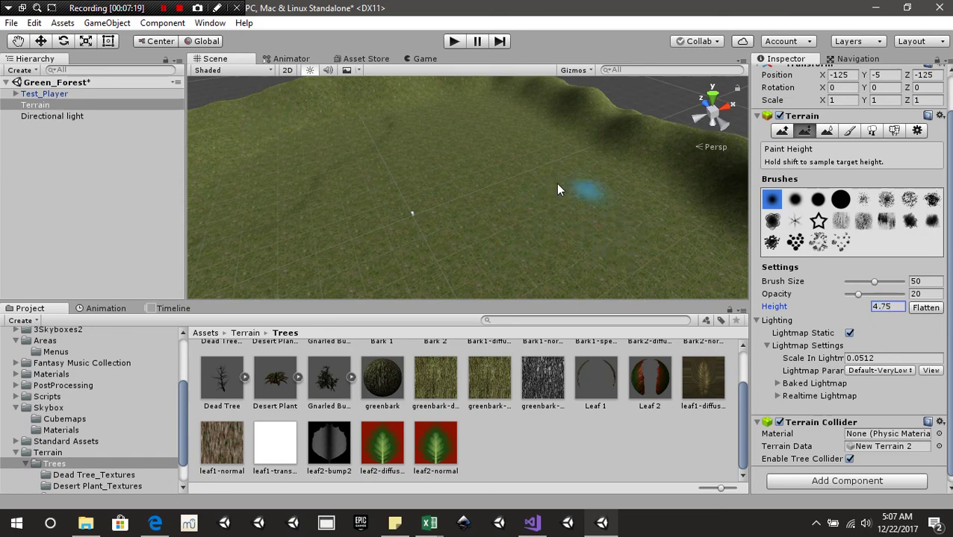
scroll(556, 202, up, 3)
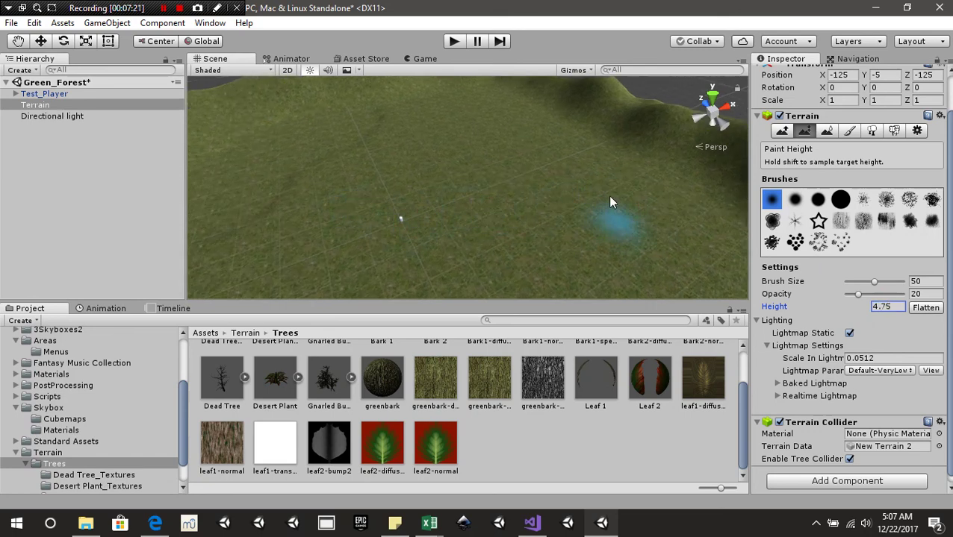
click(545, 158)
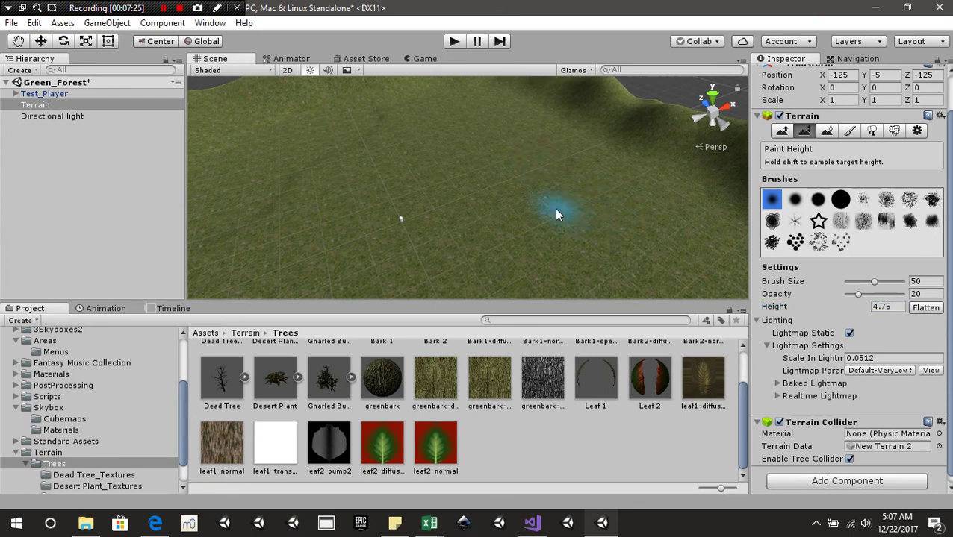
Step: Reduce the Brush Size to 10 and paint narrow shallow channels at height 4.75 across the ground around the player
click(929, 282)
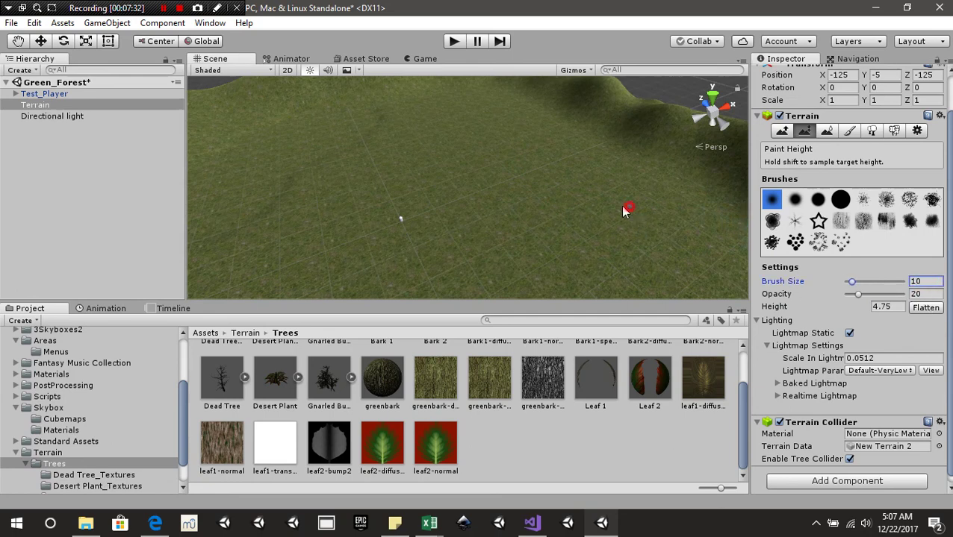
key(Return)
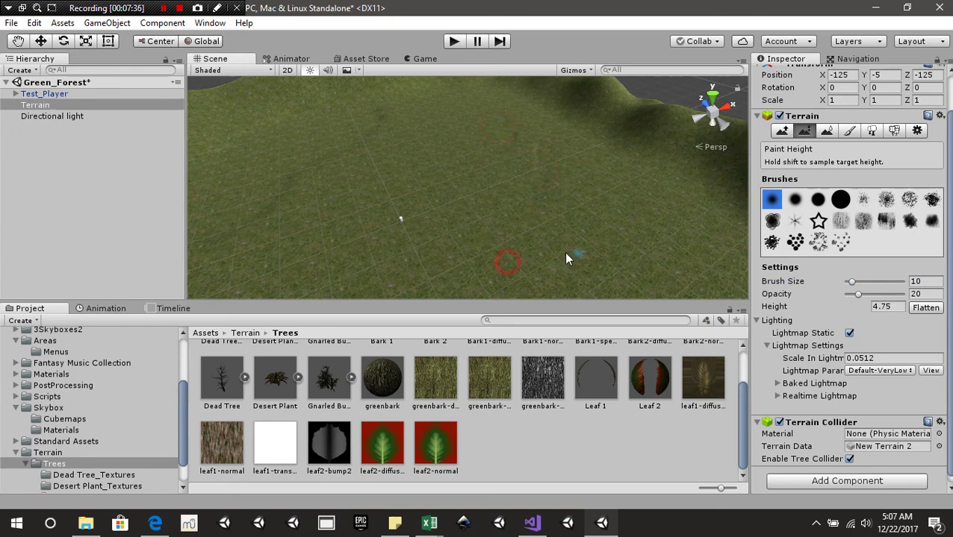
middle_drag(576, 269, 581, 236)
scroll(581, 235, up, 2)
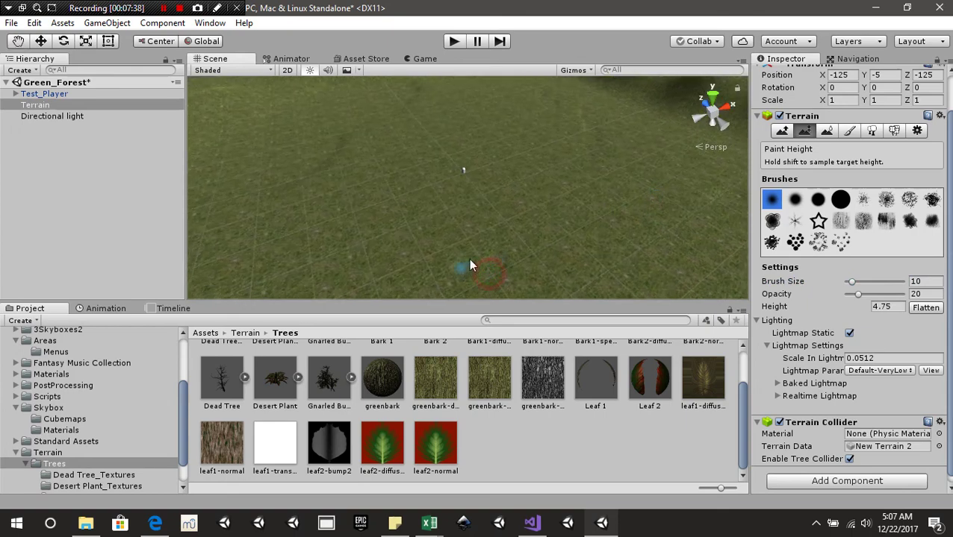
middle_drag(563, 188, 563, 164)
middle_drag(454, 116, 470, 180)
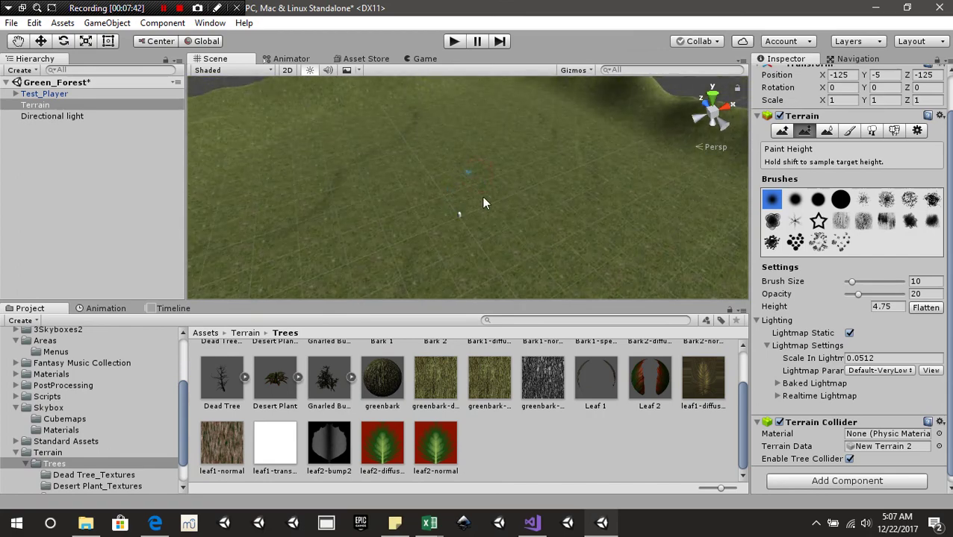
click(61, 154)
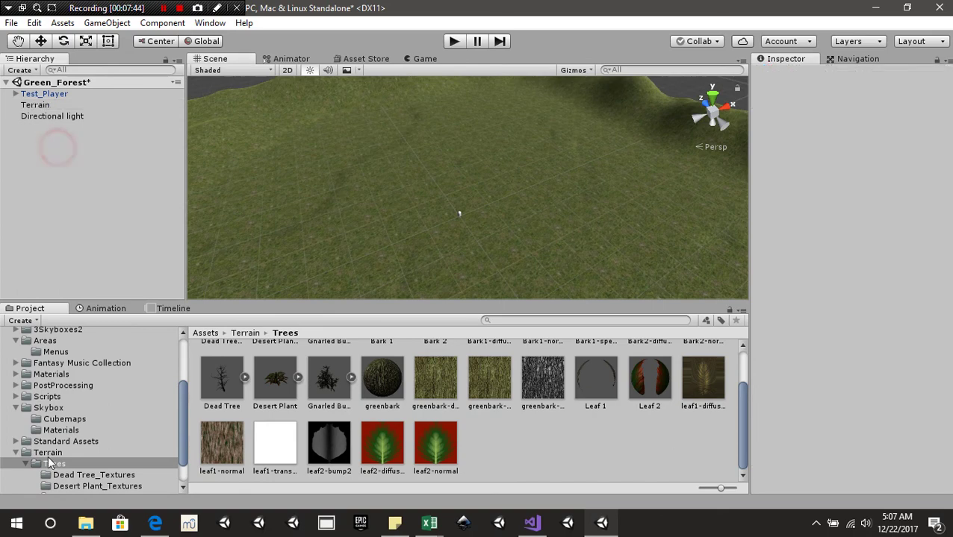
scroll(406, 226, down, 5)
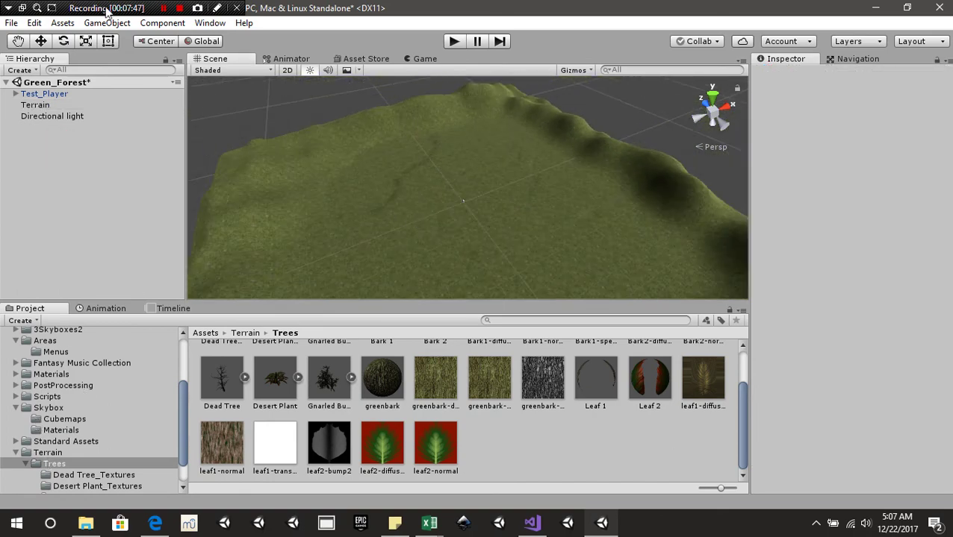
click(62, 22)
mouse_move(146, 146)
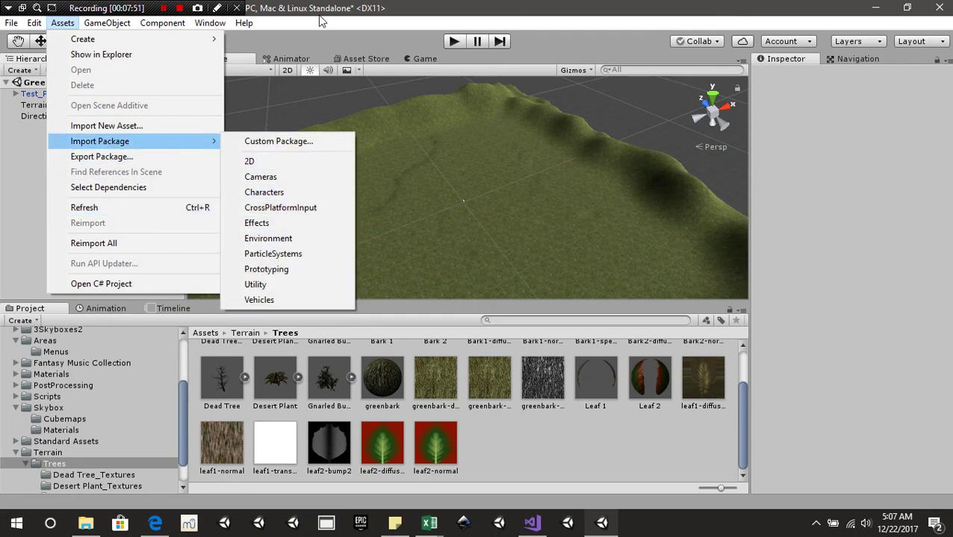
click(488, 13)
Step: Open the Prefabs folder of the water assets under Standard Assets > Environment > Water > Water
scroll(93, 457, down, 1)
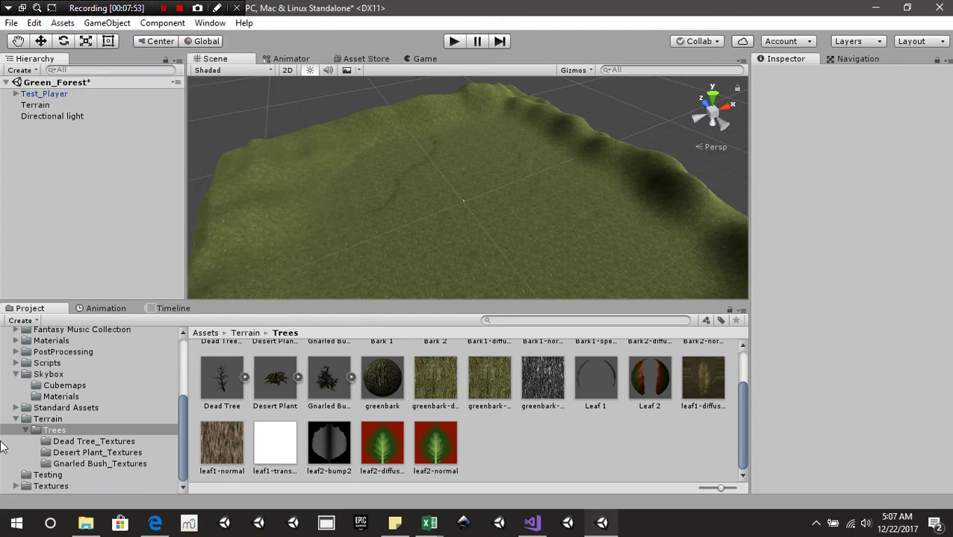
scroll(41, 409, up, 1)
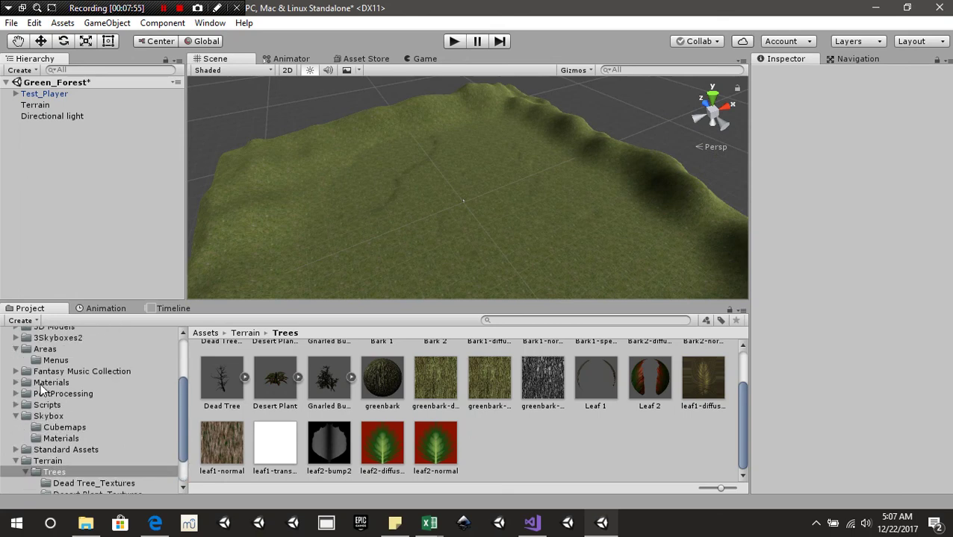
click(17, 415)
scroll(63, 446, down, 1)
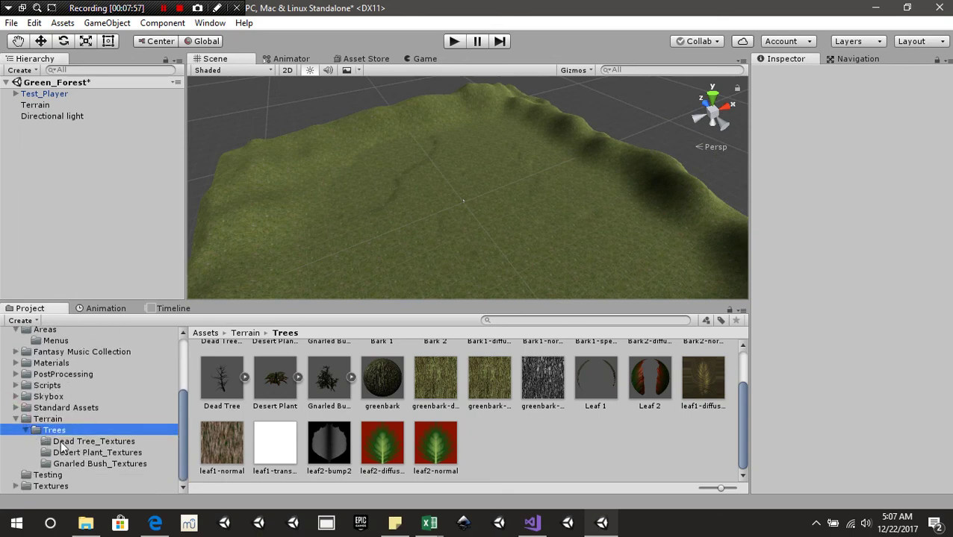
click(15, 409)
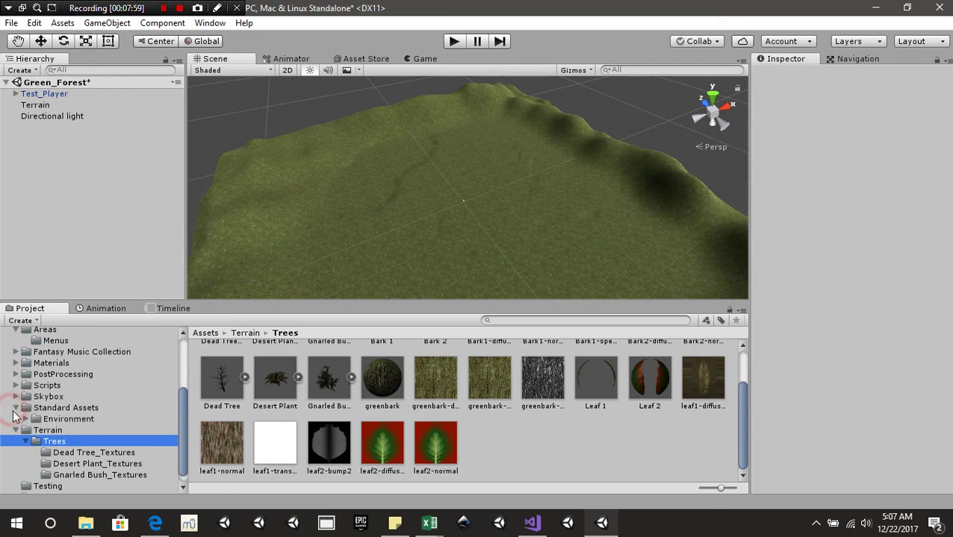
click(26, 420)
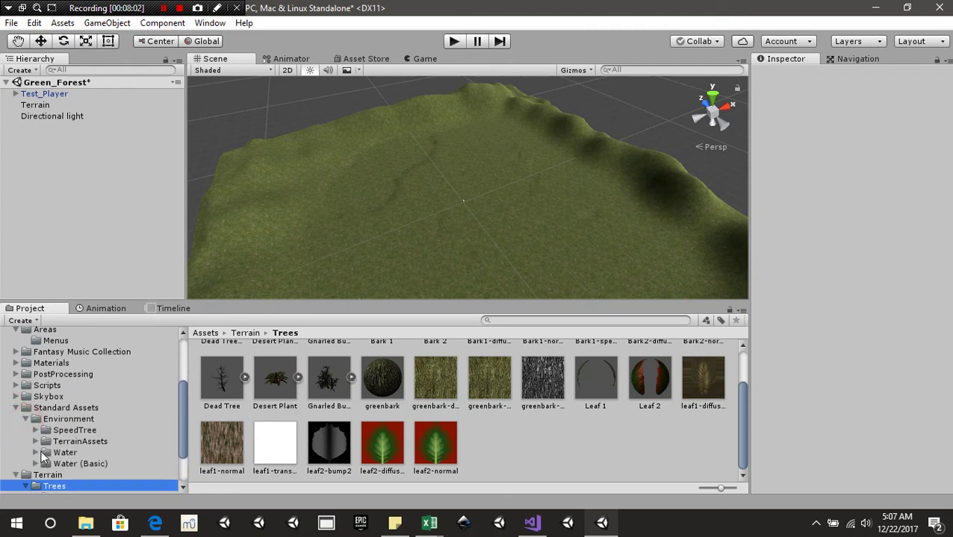
click(44, 453)
double_click(231, 380)
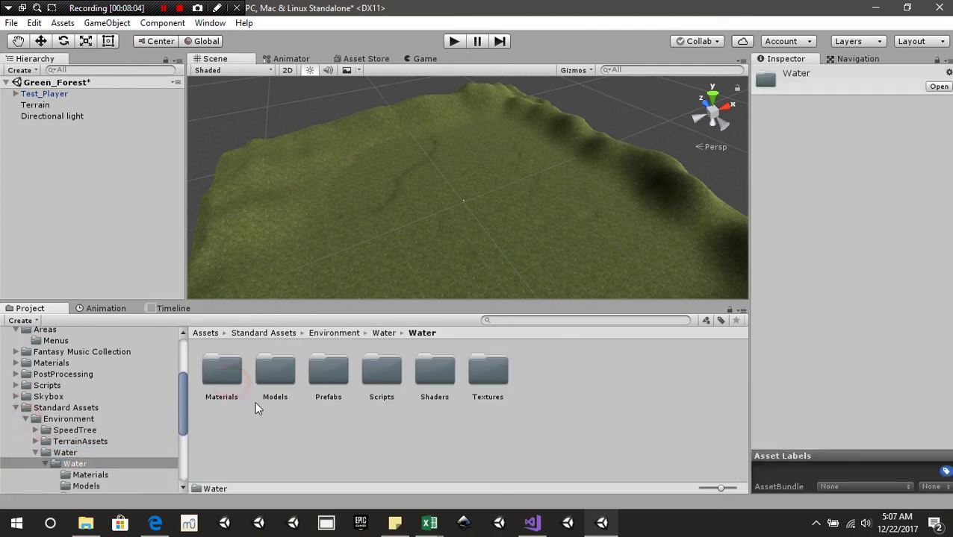
double_click(331, 379)
Step: Add the WaterProNighttime prefab to the Green_Forest scene
click(218, 377)
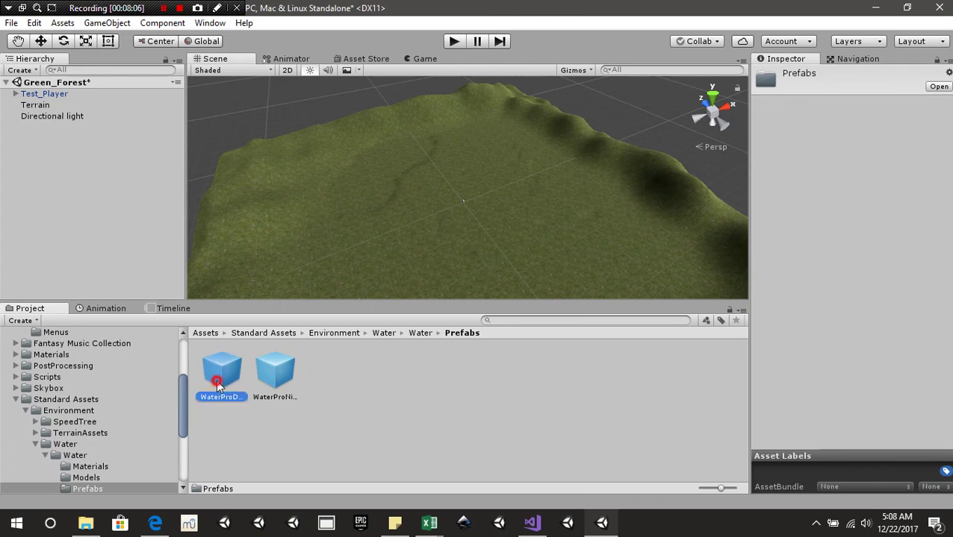
click(336, 400)
click(276, 385)
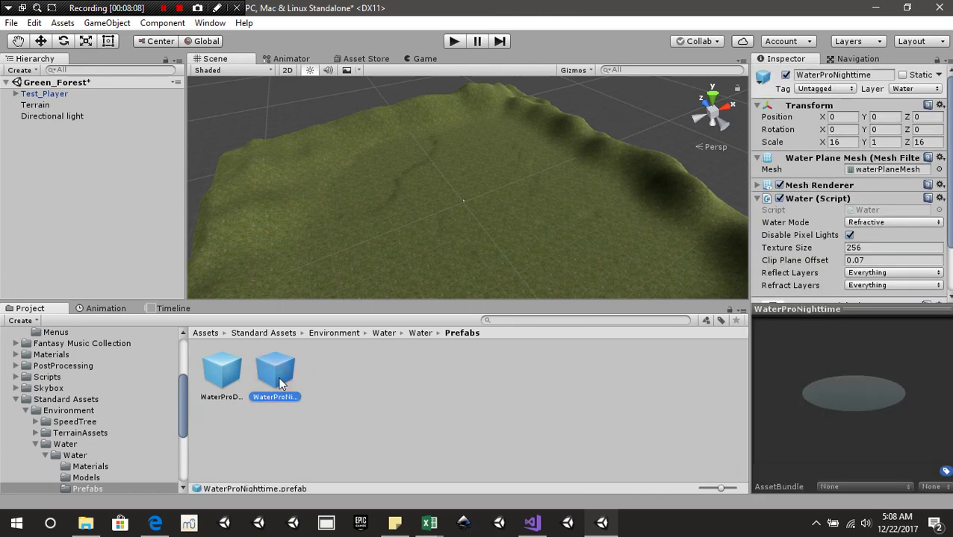
drag(284, 383, 105, 204)
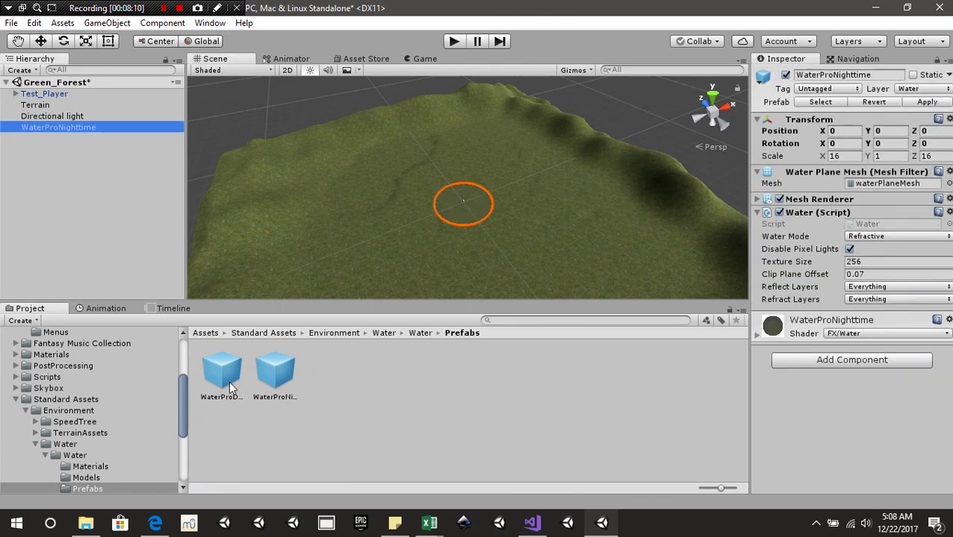
Step: Lower the WaterProNighttime plane to a Y position of -0.2
key(f)
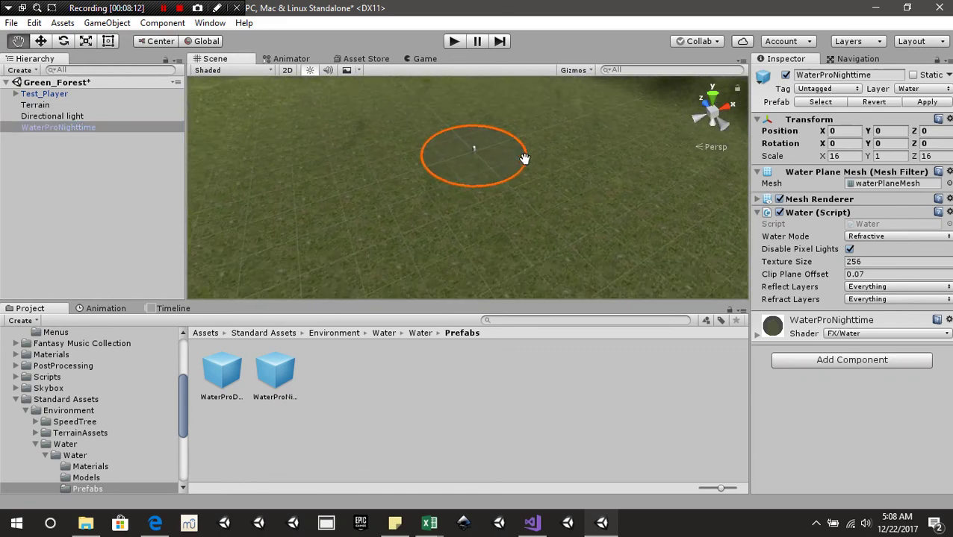
middle_drag(499, 189, 506, 239)
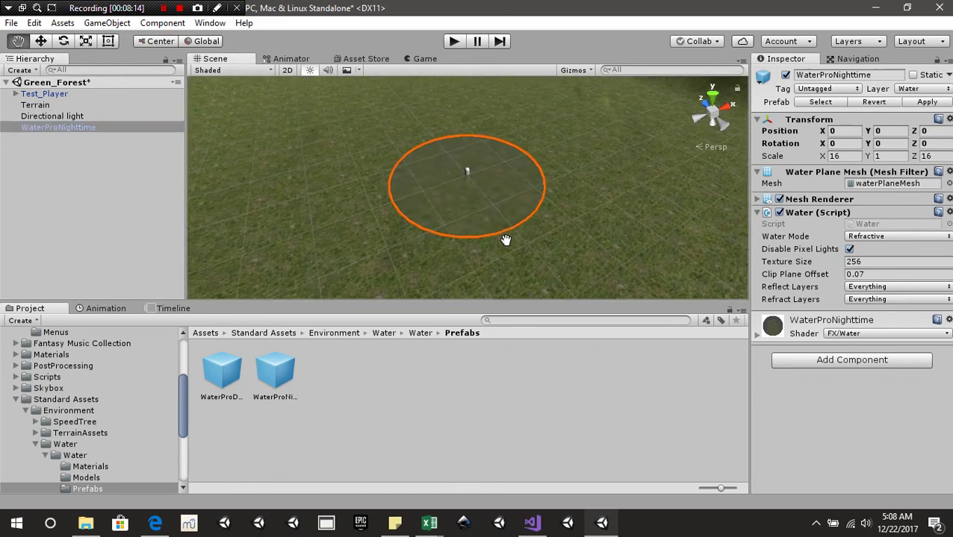
click(888, 130)
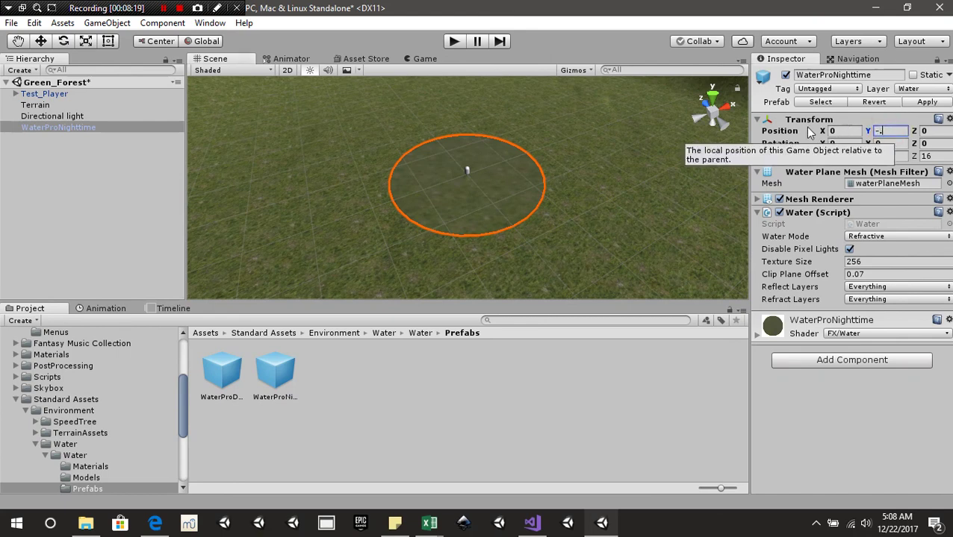
text(-0.2)
scroll(492, 155, down, 8)
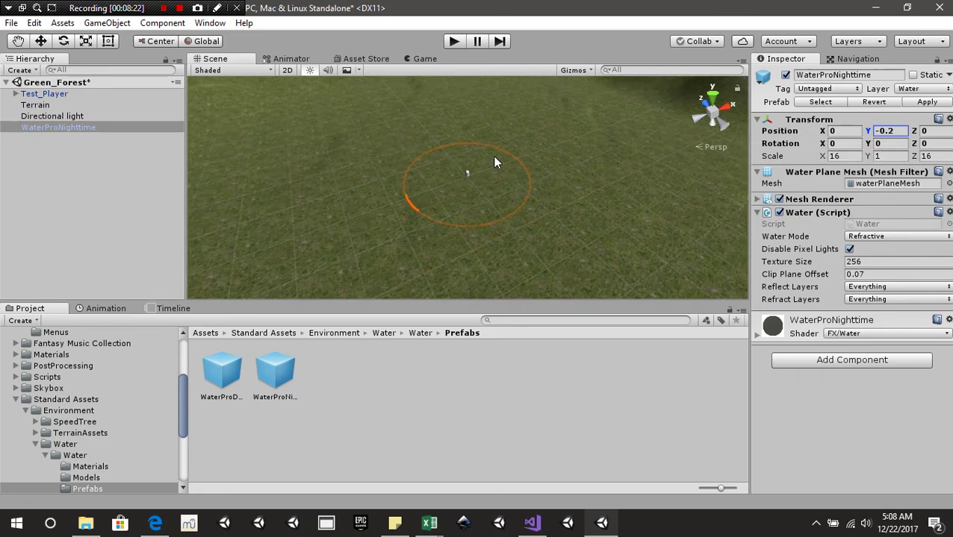
Step: Enlarge the water plane by setting its X and Z scale to 150
middle_drag(384, 228, 451, 261)
right_drag(480, 185, 494, 190)
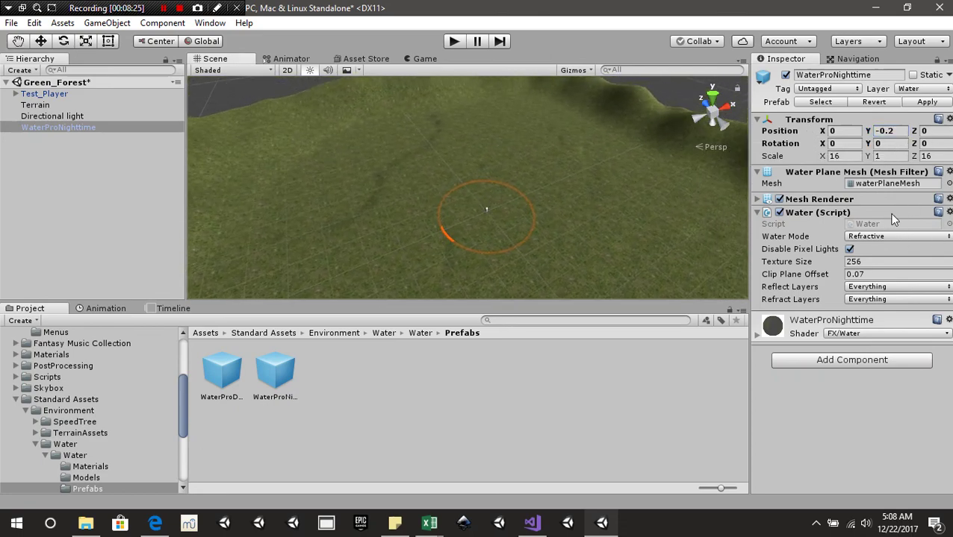
click(846, 156)
text(150)
key(Tab)
key(Tab)
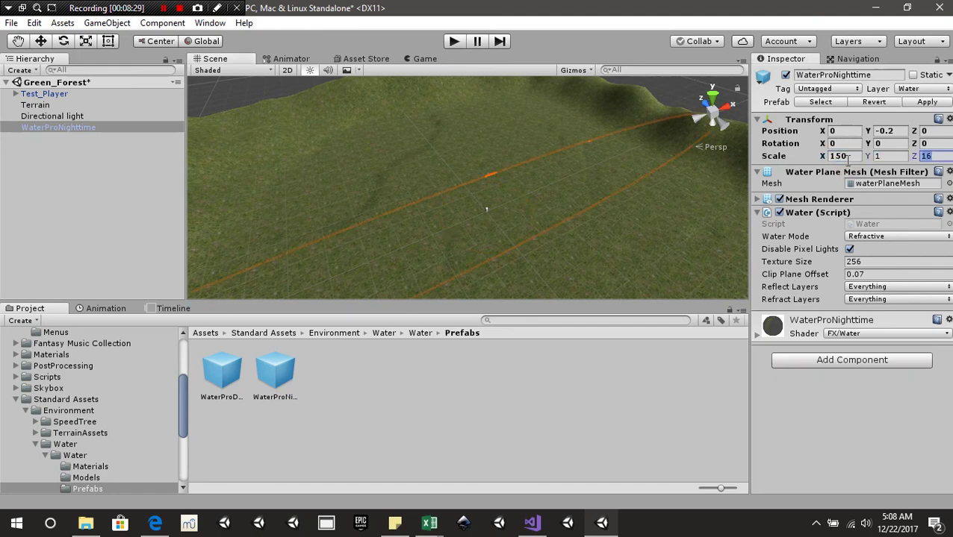
text(150)
Step: Examine the water plane close up and at low angles where it meets the painted depressions and surrounding hills
scroll(380, 149, up, 3)
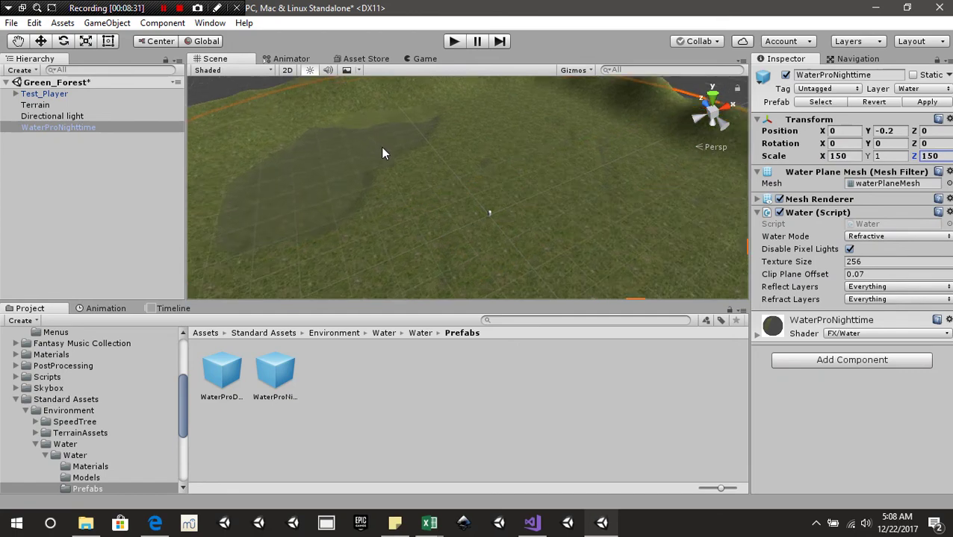
scroll(540, 194, up, 3)
middle_drag(539, 194, 490, 233)
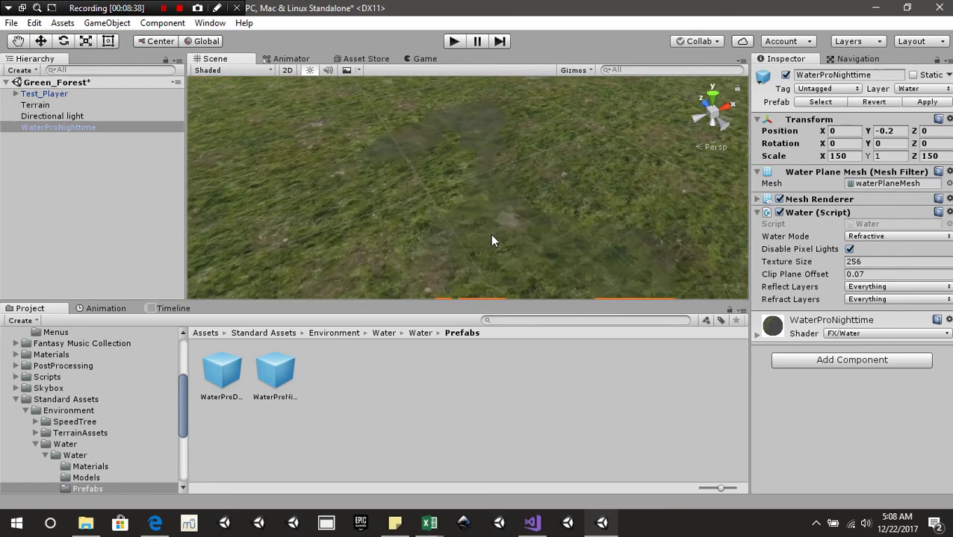
right_drag(491, 224, 491, 148)
middle_drag(491, 148, 441, 135)
scroll(462, 203, down, 2)
middle_drag(462, 203, 646, 193)
scroll(354, 202, down, 3)
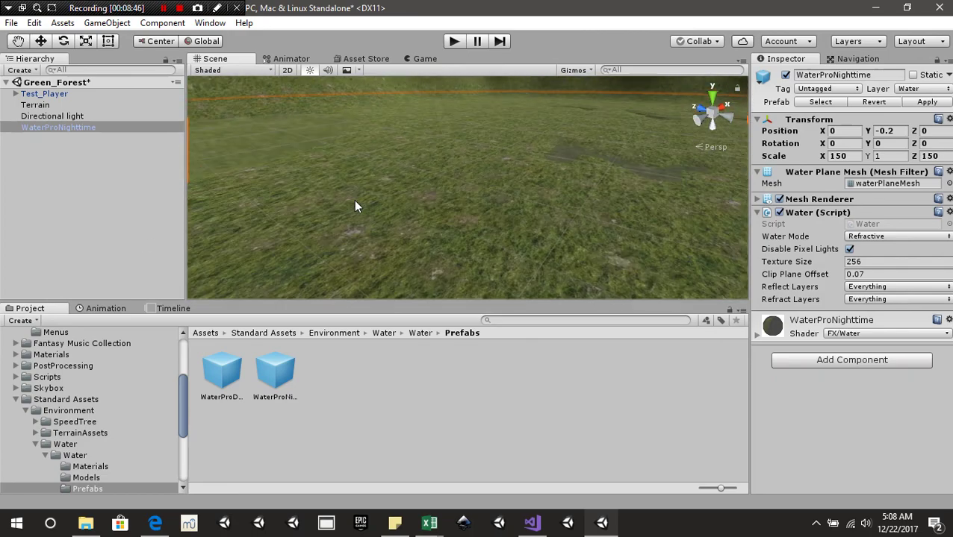
middle_drag(351, 167, 394, 231)
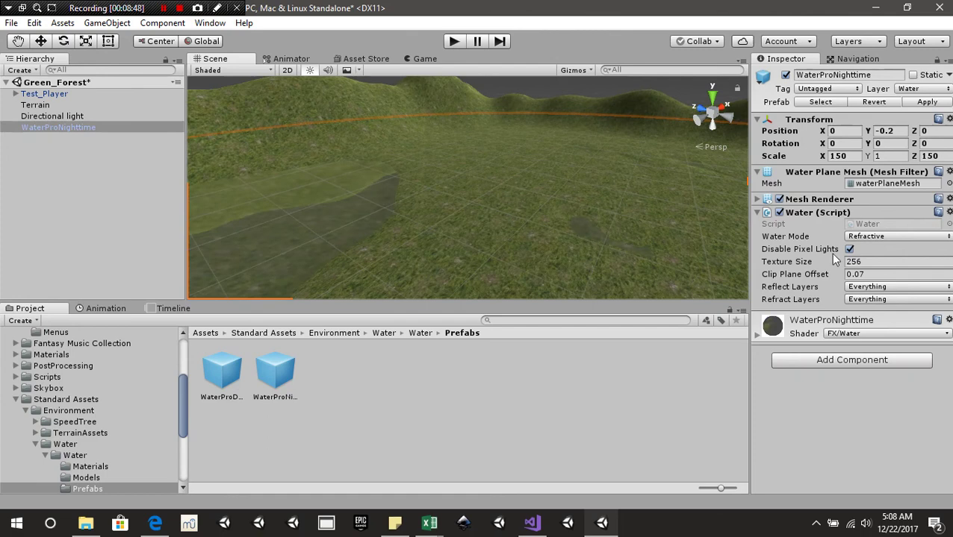
Step: Try the Simple water mode on WaterProNighttime and check the pond's surface up close
click(883, 237)
click(878, 249)
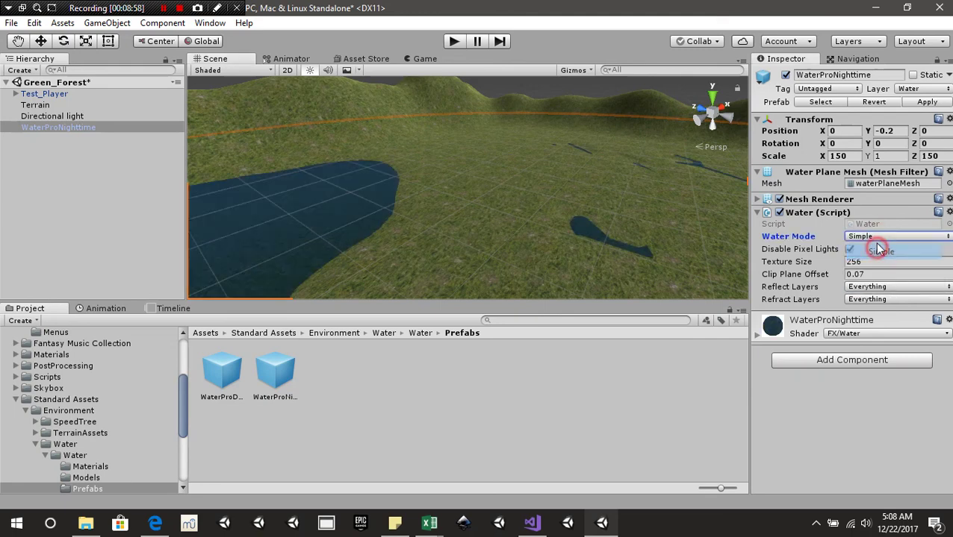
middle_drag(567, 233, 656, 213)
scroll(502, 236, up, 1)
middle_drag(505, 213, 542, 179)
Step: Compare the Reflective and Refractive water modes on the WaterProNighttime plane
click(886, 236)
click(862, 262)
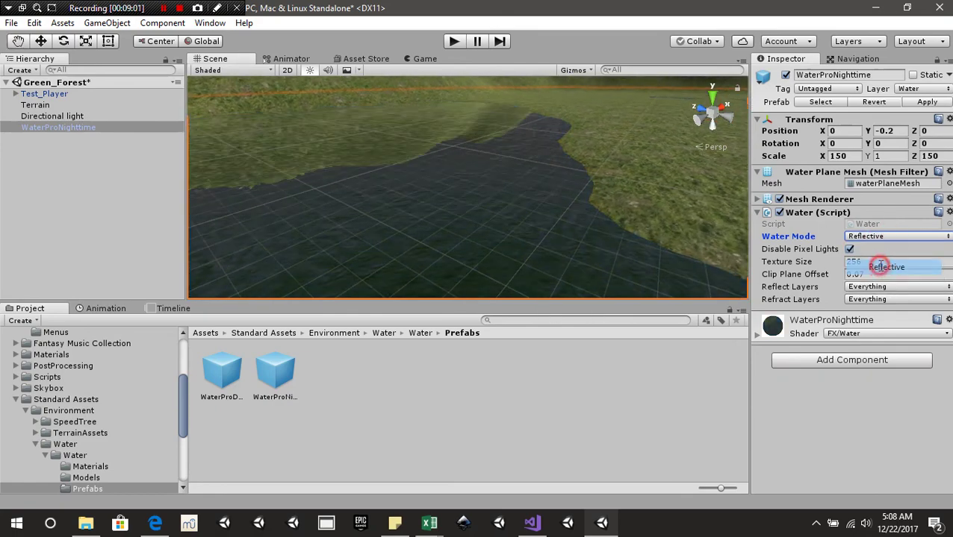
middle_drag(593, 221, 561, 181)
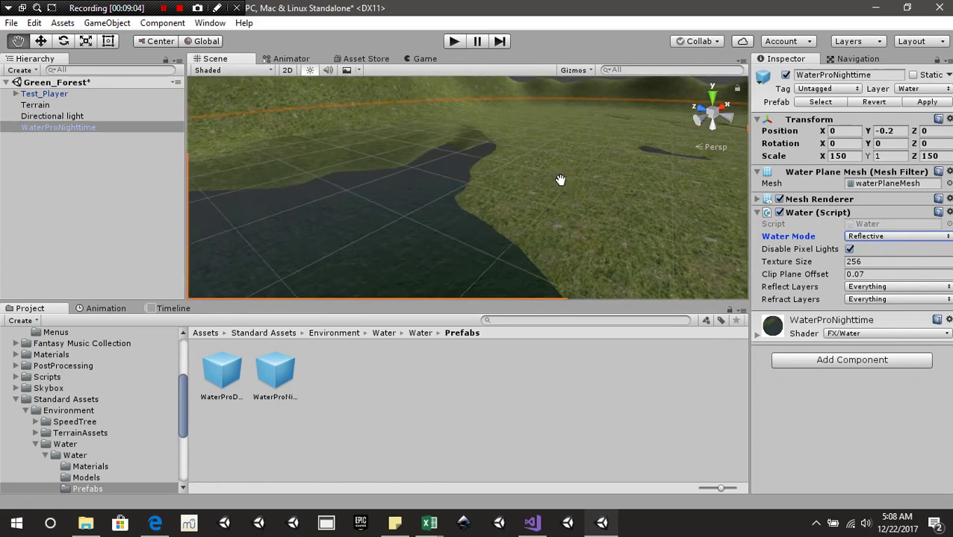
click(879, 238)
click(873, 285)
middle_drag(650, 175, 314, 216)
Step: Set the Water Mode of WaterProNighttime to Reflective and check the narrow water channels across the terrain
click(872, 237)
click(871, 267)
scroll(490, 179, down, 1)
scroll(496, 180, up, 3)
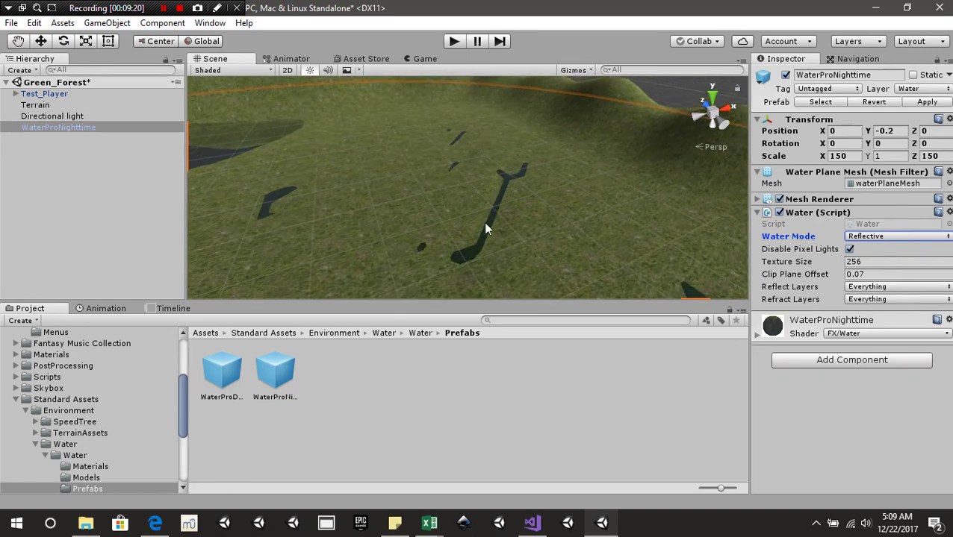
scroll(485, 225, up, 2)
scroll(506, 221, up, 2)
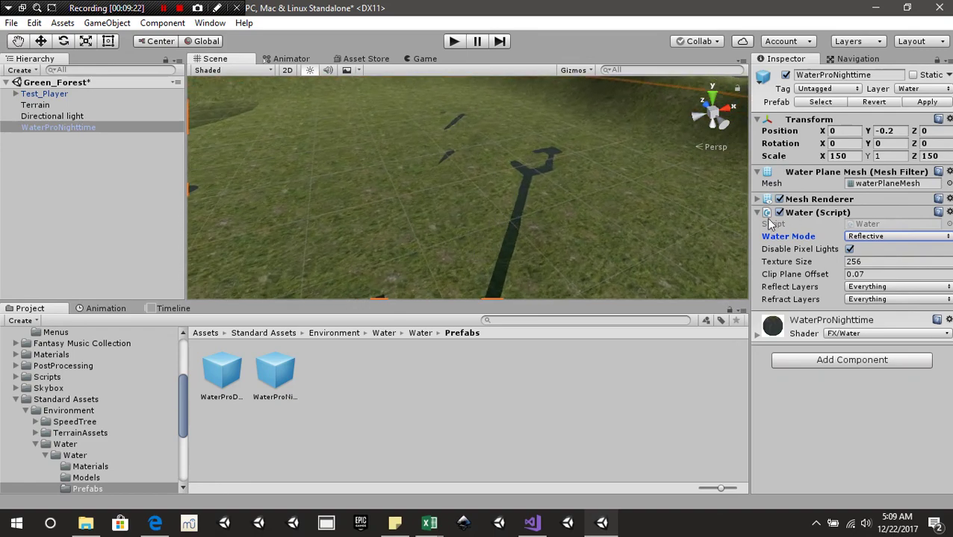
Step: Paint the terrain at height 4.75 with the size 10 brush to widen the long narrow water channel
click(448, 194)
mouse_move(515, 186)
mouse_down()
mouse_move(497, 250)
mouse_move(532, 182)
mouse_up()
mouse_move(537, 225)
middle_down()
mouse_move(570, 188)
mouse_move(545, 195)
mouse_move(525, 155)
mouse_move(642, 204)
mouse_move(573, 213)
middle_up()
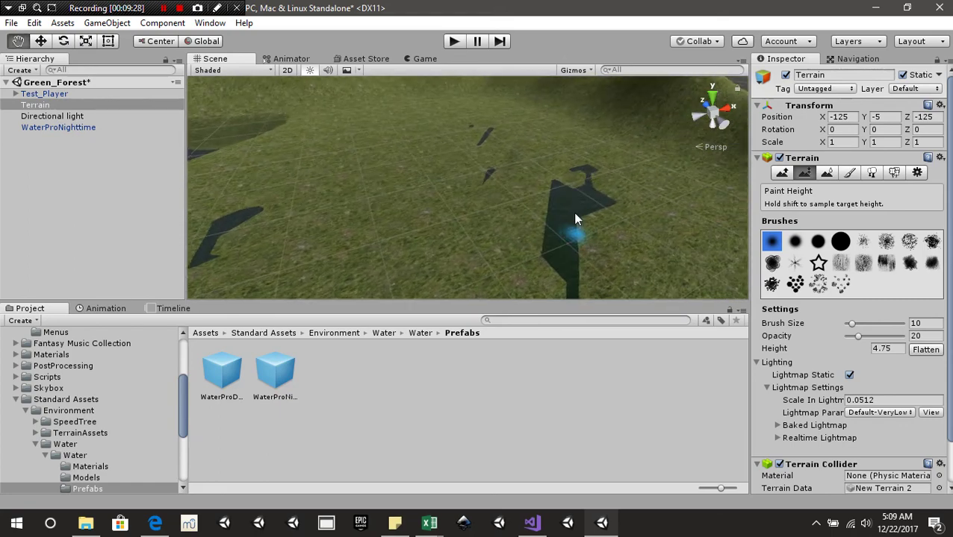
click(579, 180)
middle_drag(417, 216, 556, 264)
scroll(562, 259, up, 3)
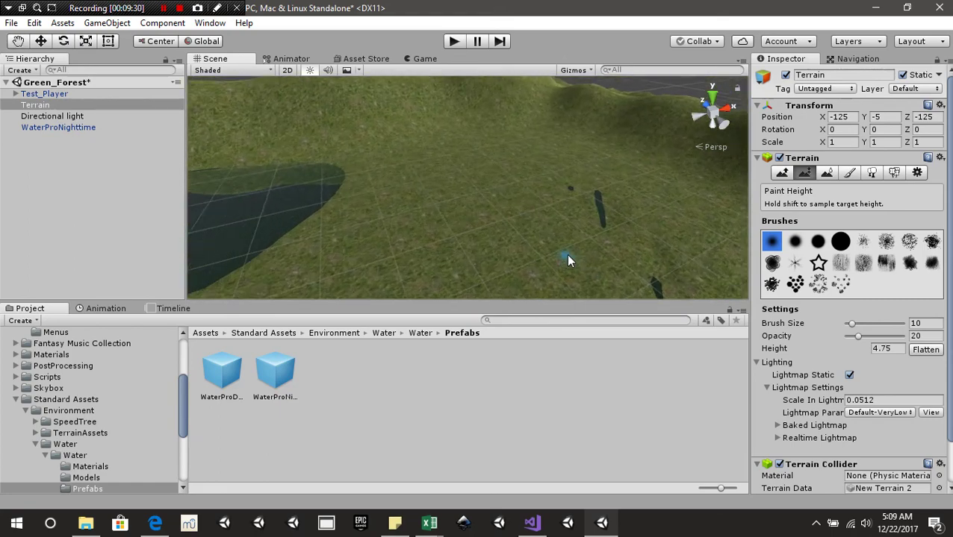
Step: Lower the ground around the neighbouring small pools with Paint Height at 4.75 to enlarge and join them
click(611, 236)
drag(615, 217, 636, 269)
middle_drag(623, 240, 556, 182)
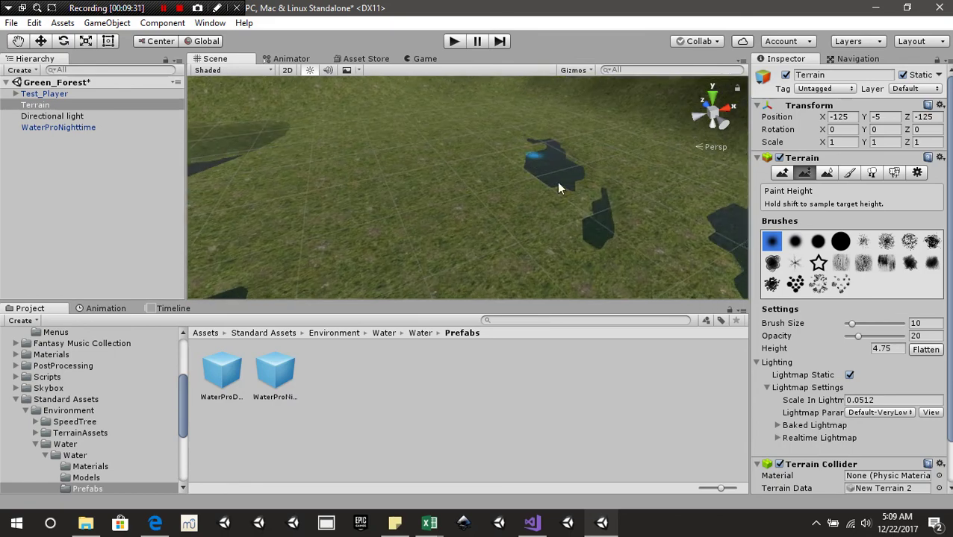
drag(601, 204, 568, 199)
middle_drag(514, 207, 625, 216)
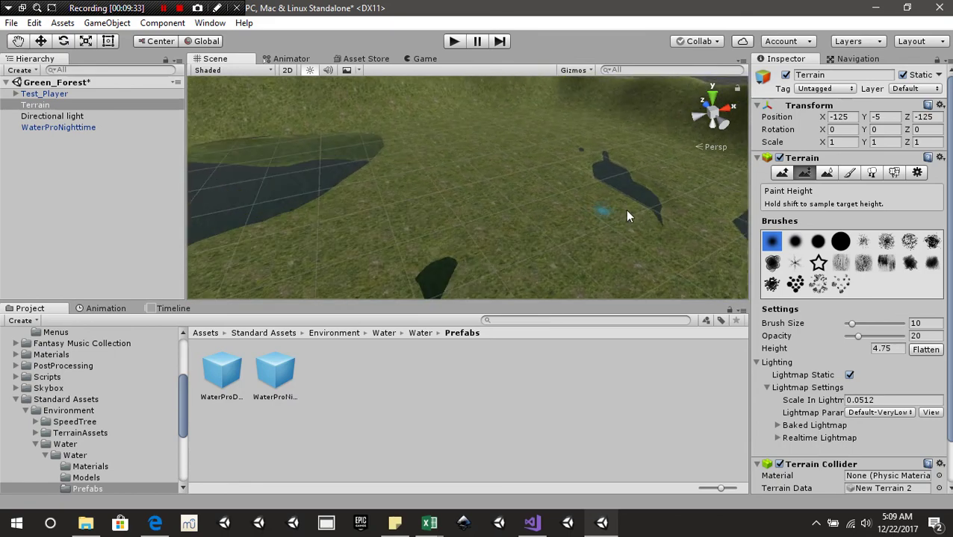
middle_drag(515, 267, 698, 177)
scroll(665, 186, down, 2)
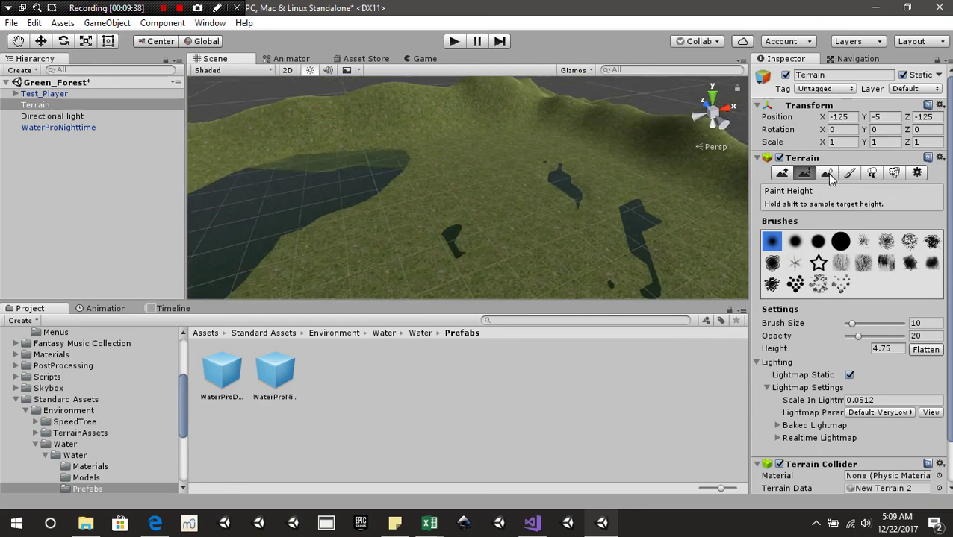
Step: Smooth the terrain across the small channels and around the large pond with a Smooth Height brush of size 100
click(828, 173)
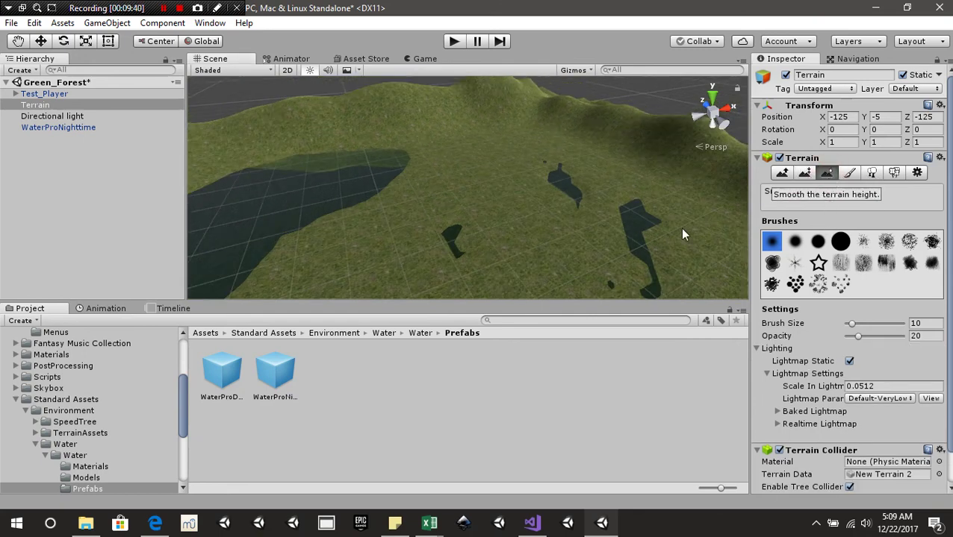
drag(864, 330, 903, 325)
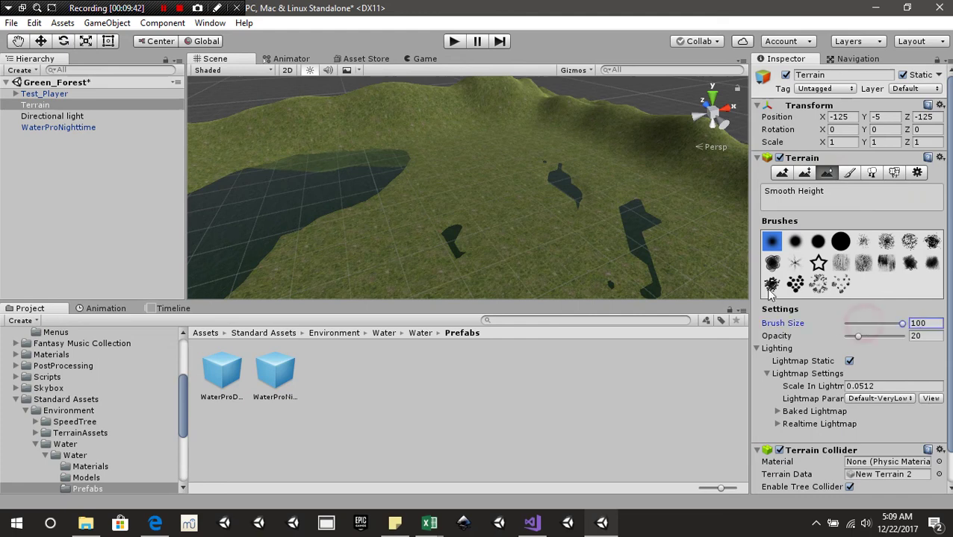
mouse_move(625, 266)
mouse_down()
mouse_move(634, 237)
mouse_move(609, 150)
mouse_move(560, 215)
mouse_move(363, 132)
mouse_move(212, 116)
mouse_move(278, 138)
mouse_up()
mouse_move(442, 128)
right_down()
mouse_move(425, 227)
mouse_move(444, 142)
right_up()
drag(444, 142, 288, 197)
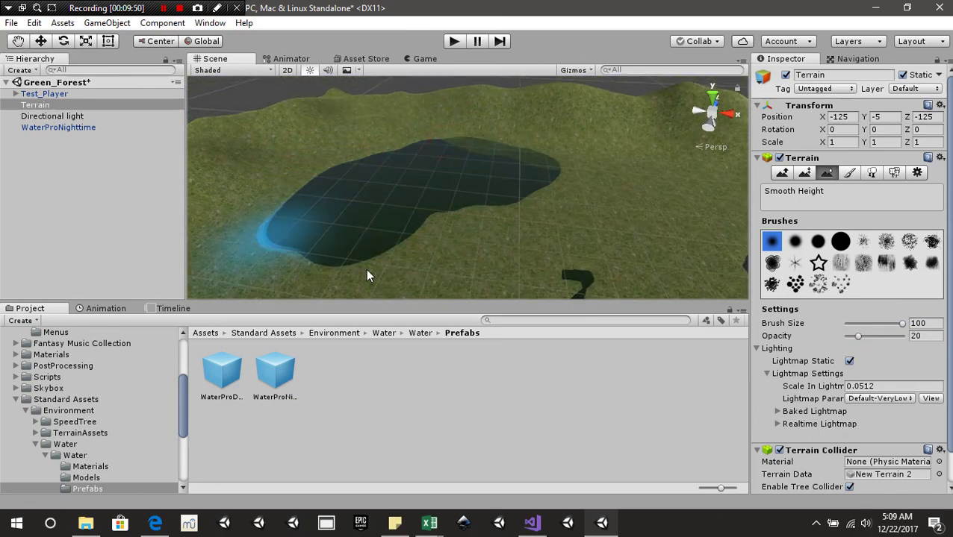
Step: Smooth the ground around the narrow channels on the other side of the pond
alt+drag(564, 198, 442, 247)
middle_drag(524, 238, 506, 136)
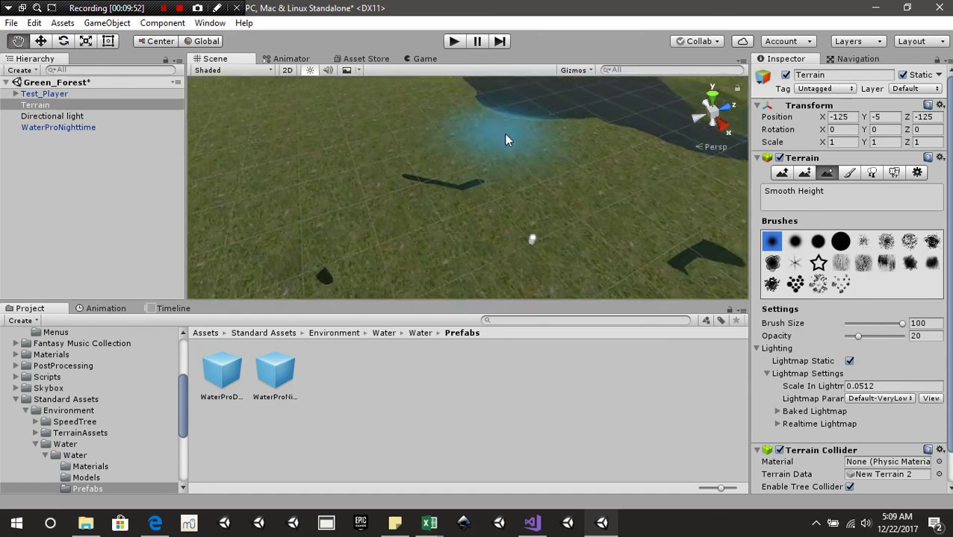
mouse_move(486, 183)
mouse_down()
mouse_move(413, 181)
mouse_move(392, 269)
mouse_move(612, 250)
mouse_move(629, 141)
mouse_move(517, 198)
mouse_move(578, 198)
mouse_move(446, 185)
mouse_move(691, 246)
mouse_move(561, 240)
mouse_move(410, 255)
mouse_up()
alt+drag(481, 236, 417, 201)
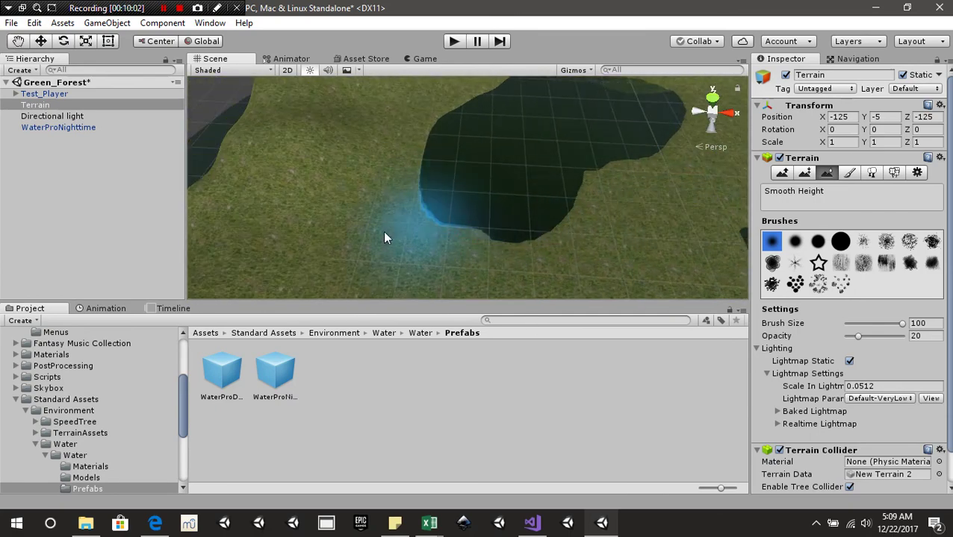
Step: Switch the Smooth Height brush to a dense speckled shape and look over the pond's shore and nearby channels
scroll(404, 220, down, 10)
right_drag(531, 229, 586, 183)
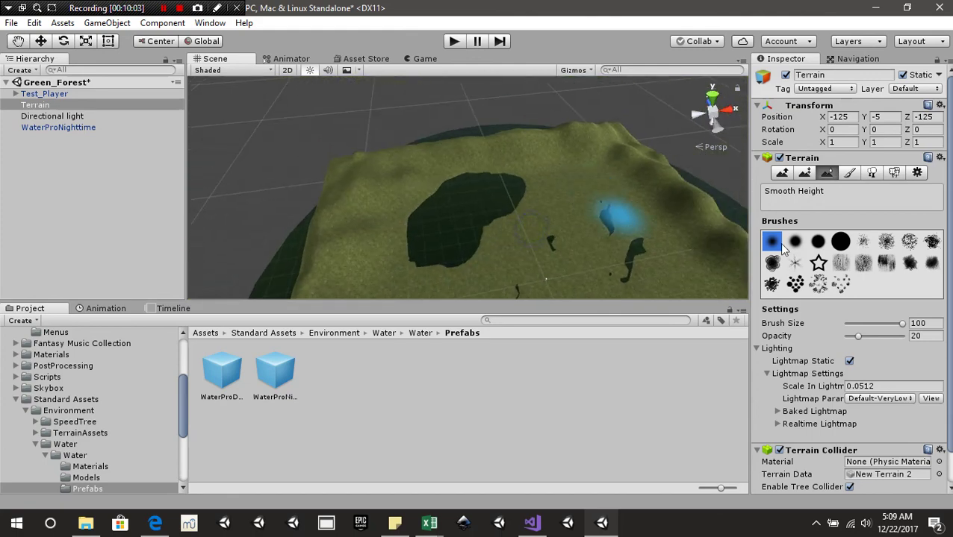
click(885, 241)
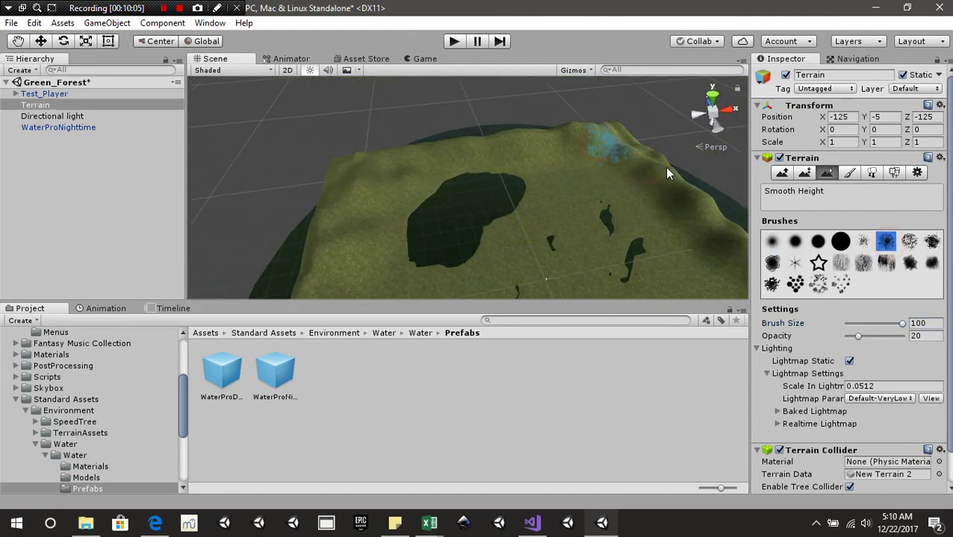
scroll(538, 198, up, 5)
middle_drag(526, 221, 449, 166)
scroll(450, 188, up, 5)
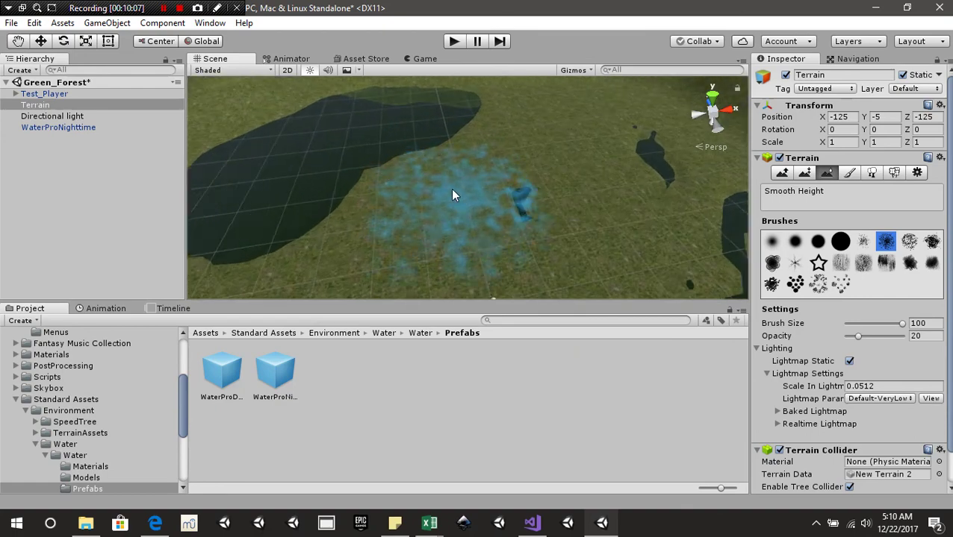
middle_drag(346, 188, 502, 194)
scroll(502, 194, down, 3)
scroll(503, 199, down, 3)
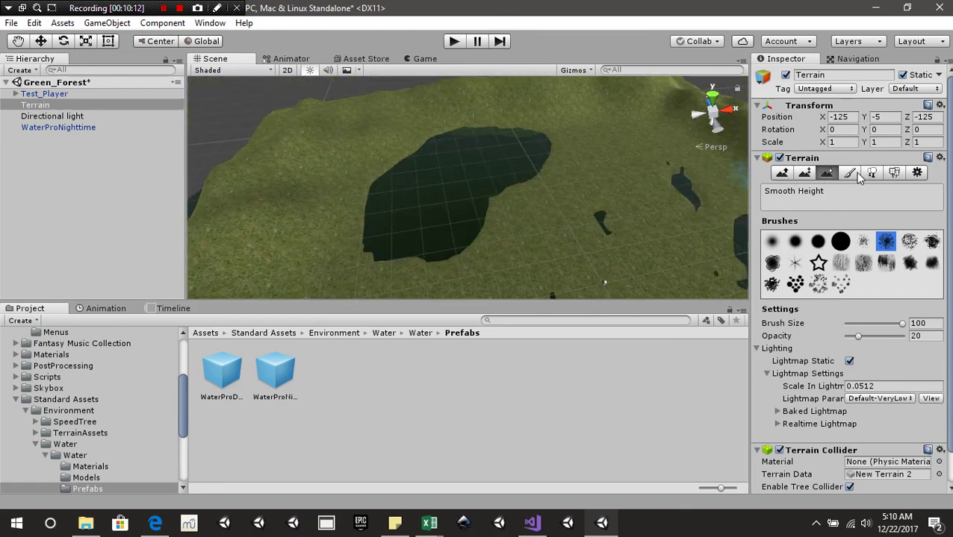
Step: Start adding a tree type to the terrain and assign Dead Tree from the Terrain assets folder as its prefab
click(871, 172)
scroll(521, 254, up, 3)
middle_drag(521, 254, 407, 168)
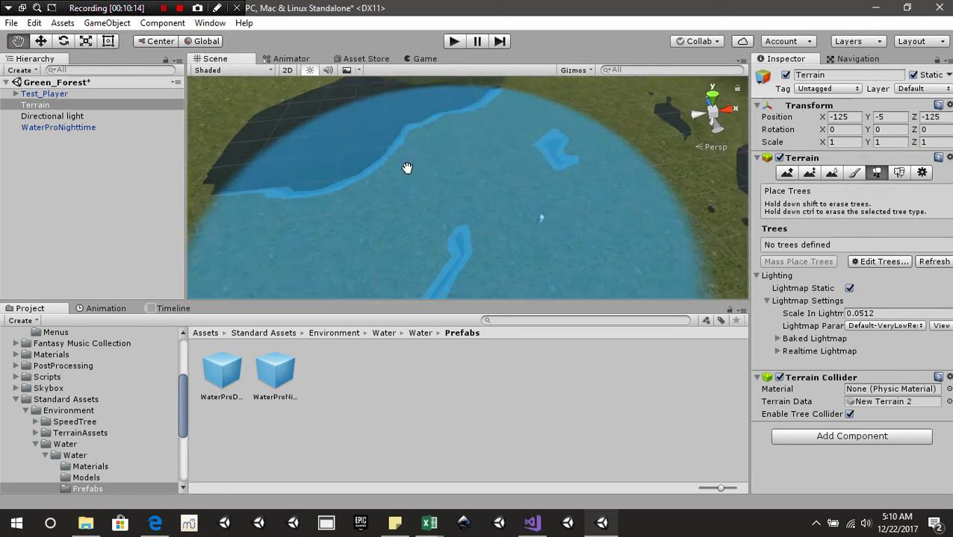
scroll(407, 168, down, 3)
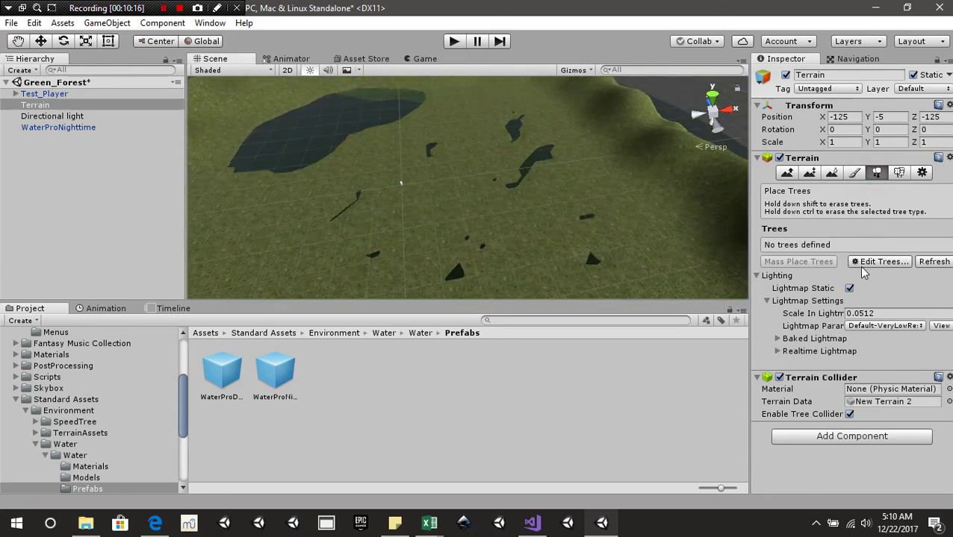
click(882, 262)
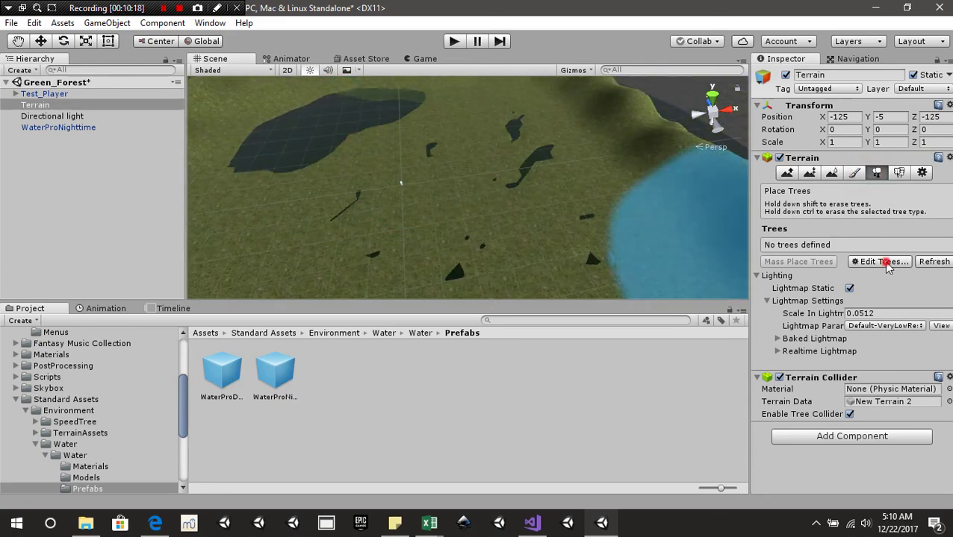
click(885, 263)
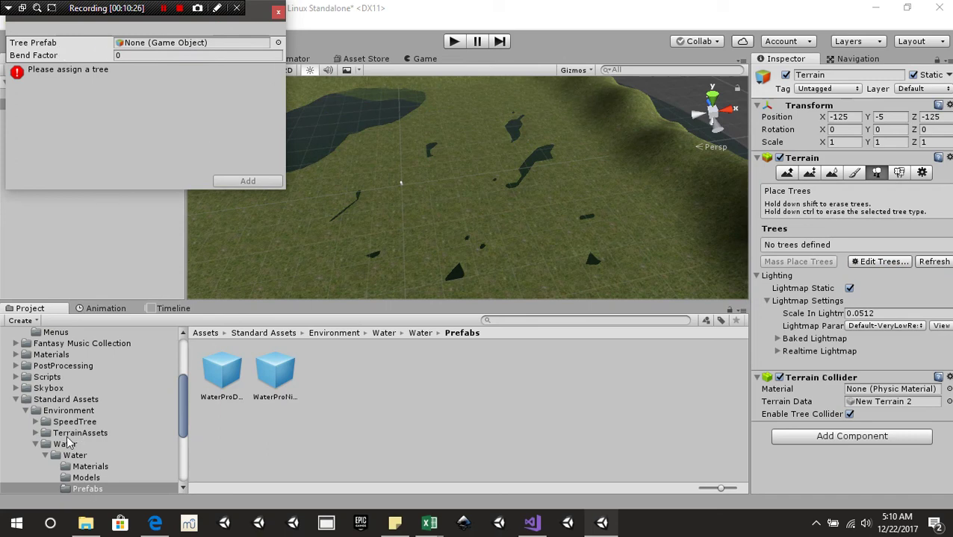
scroll(71, 444, down, 6)
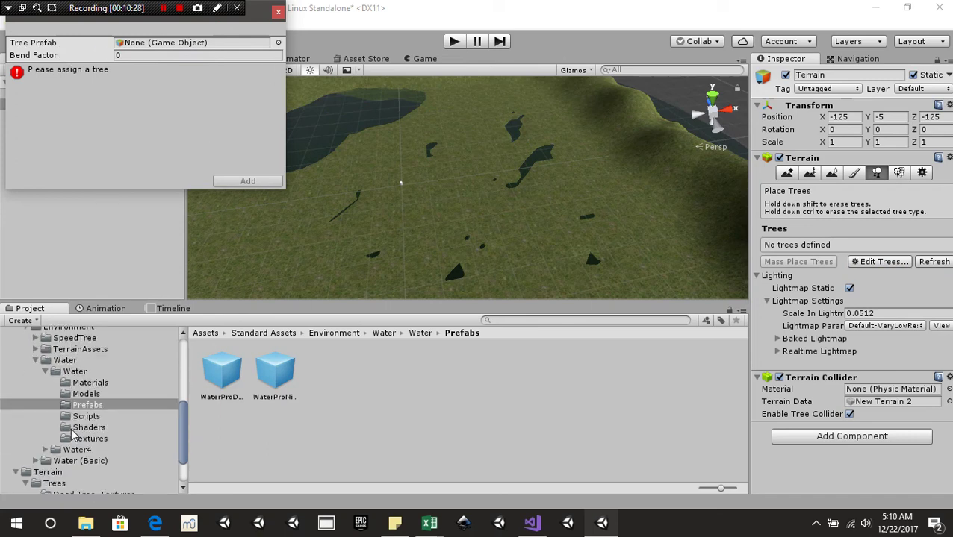
click(58, 430)
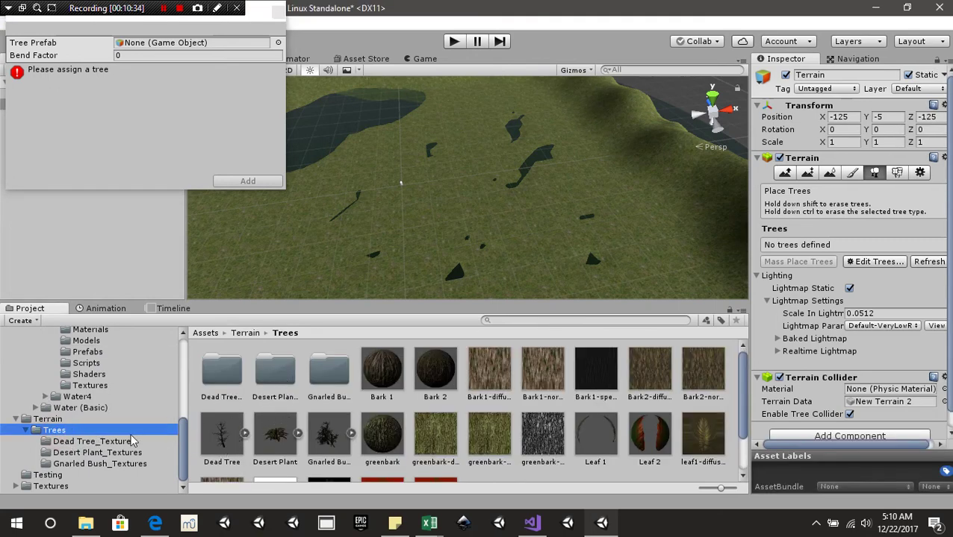
click(58, 421)
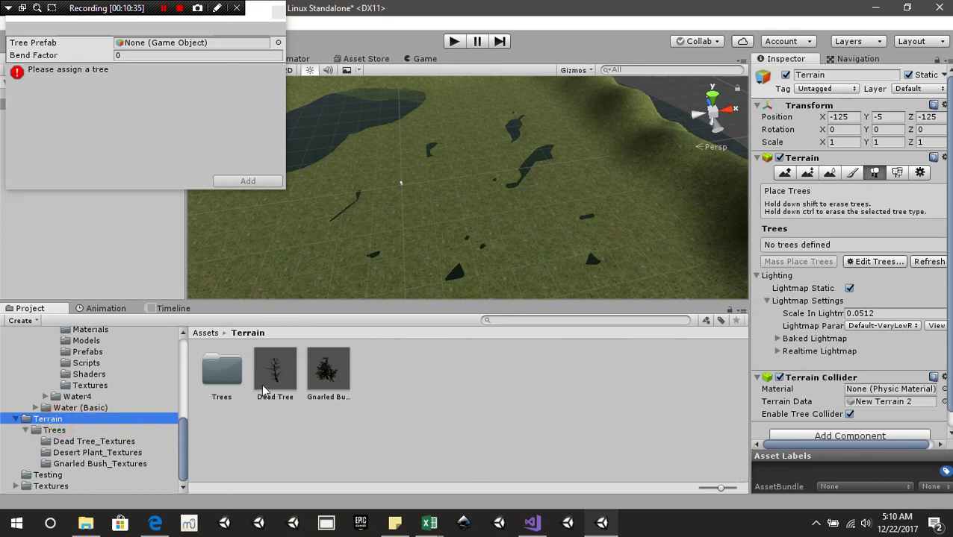
drag(275, 388, 218, 55)
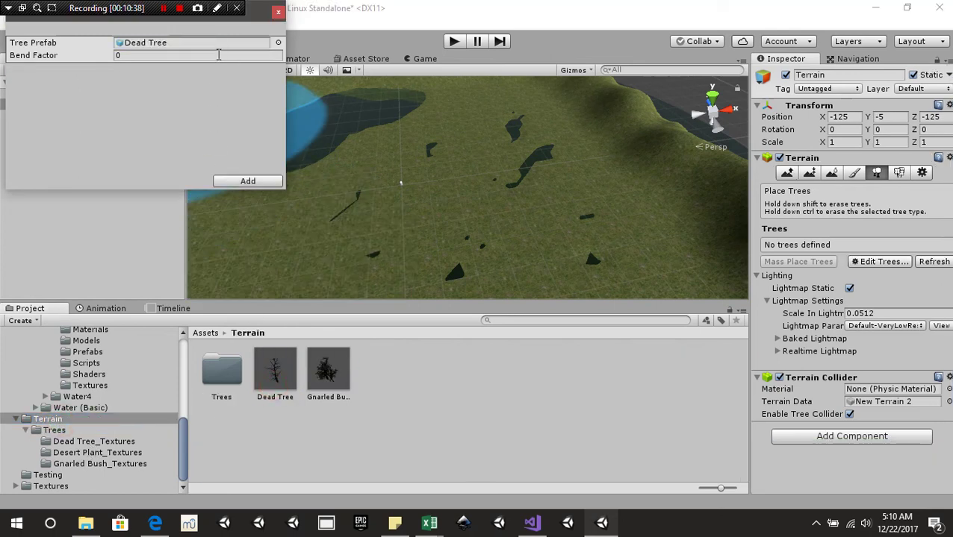
Step: Try to use the Dead Tree asset from the Trees folder as the tree prefab
click(65, 444)
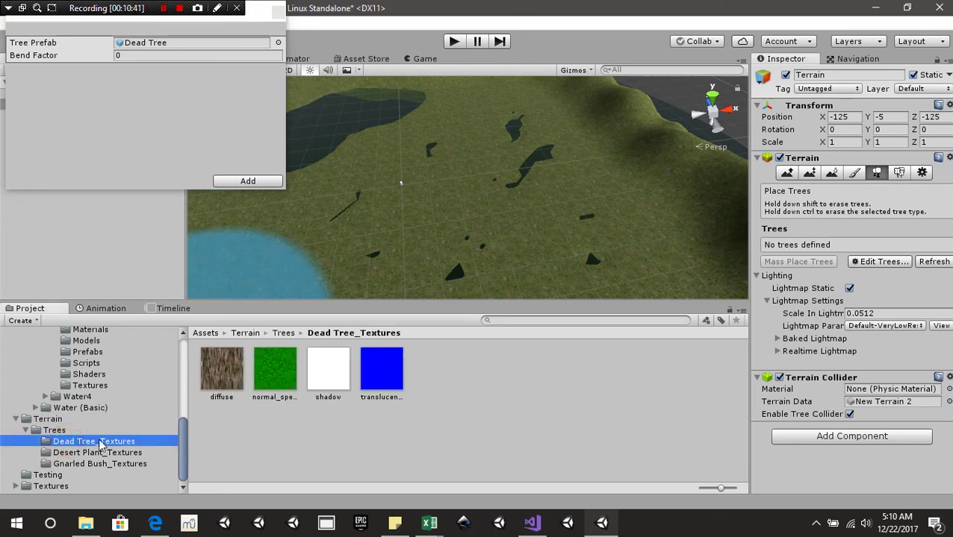
click(57, 431)
drag(226, 442, 216, 52)
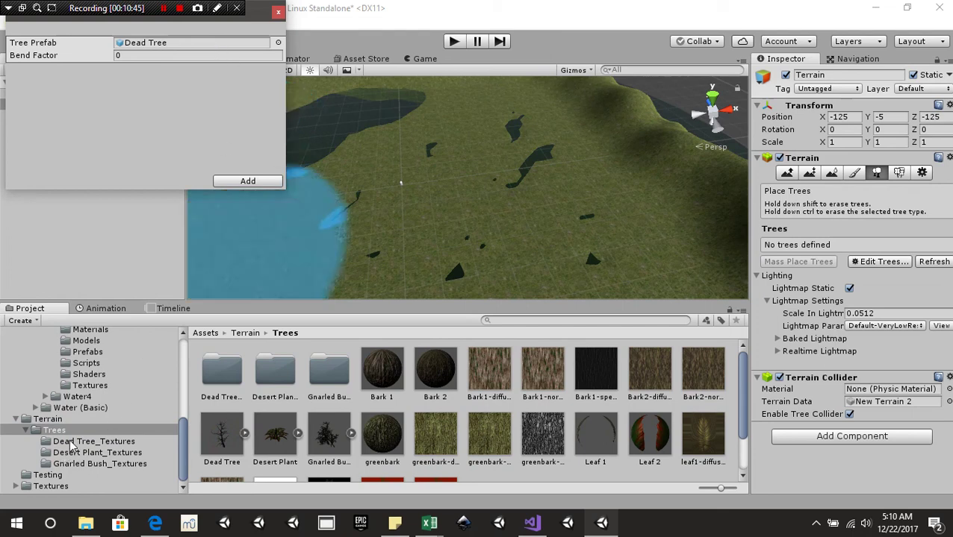
Step: Assign Dead Tree from the Terrain folder as the tree prefab with a Bend Factor of 18 and add it
click(59, 420)
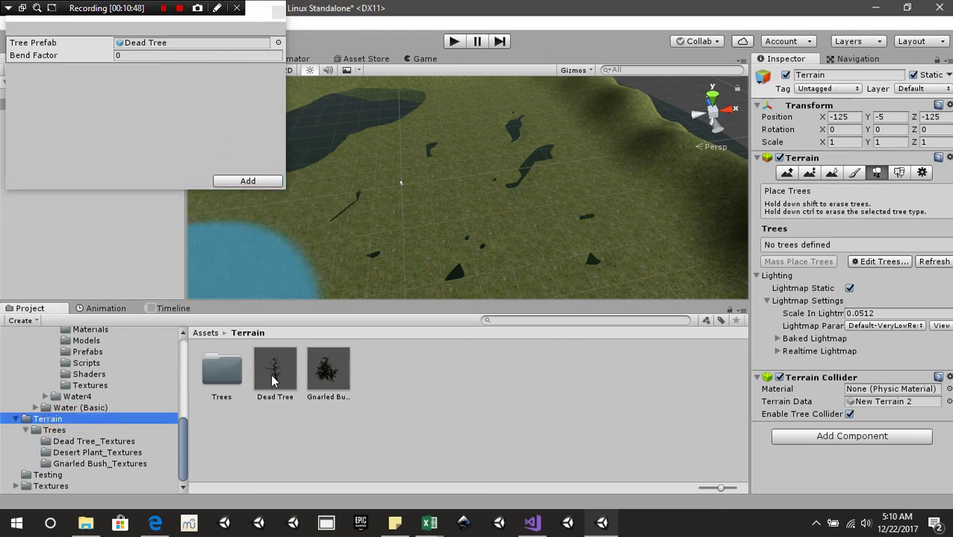
drag(276, 371, 203, 46)
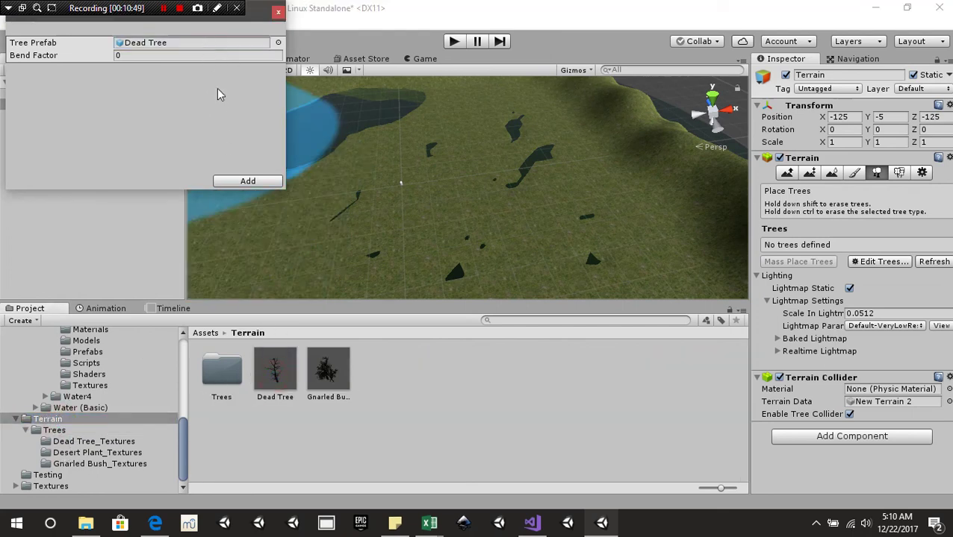
click(189, 54)
text(18)
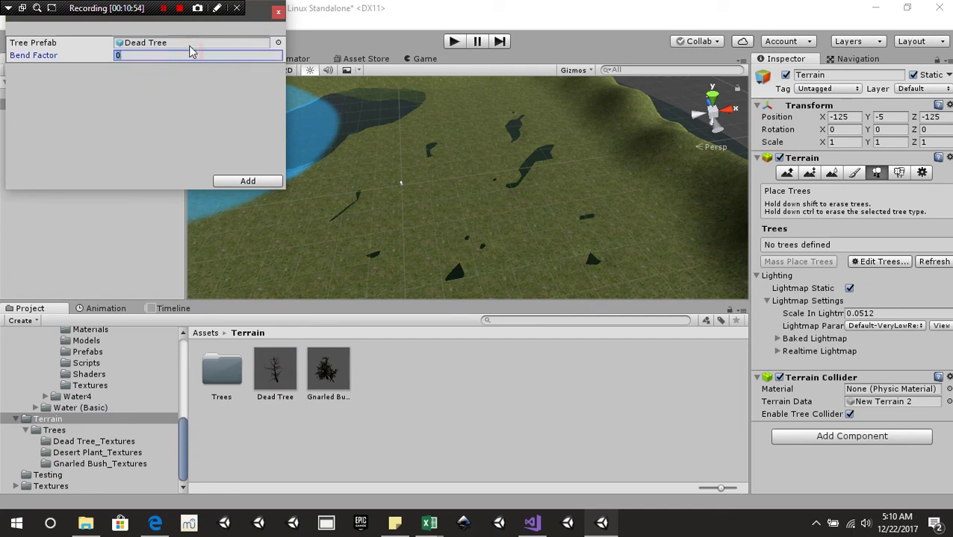
click(247, 180)
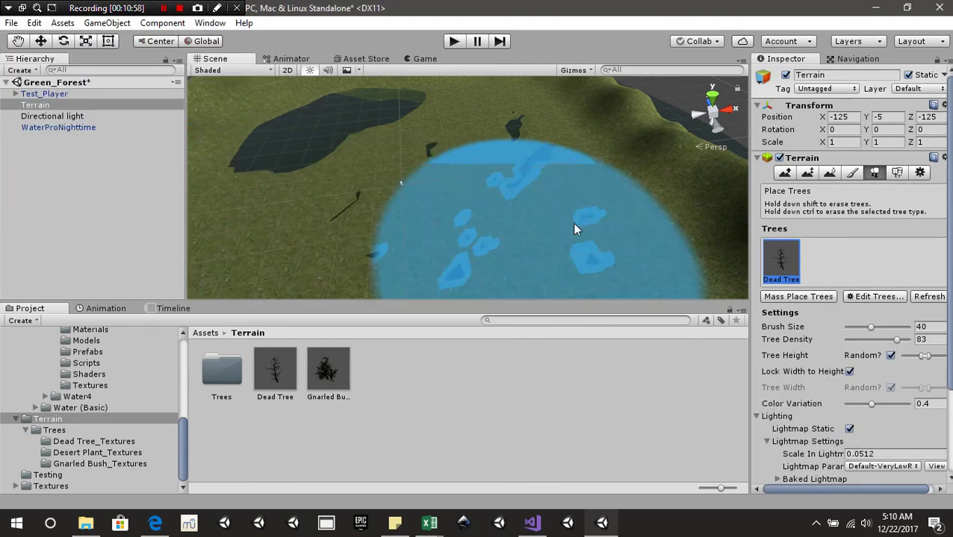
Step: Add Gnarled Bush from the Terrain folder as a second tree type with a Bend Factor of 50
click(866, 297)
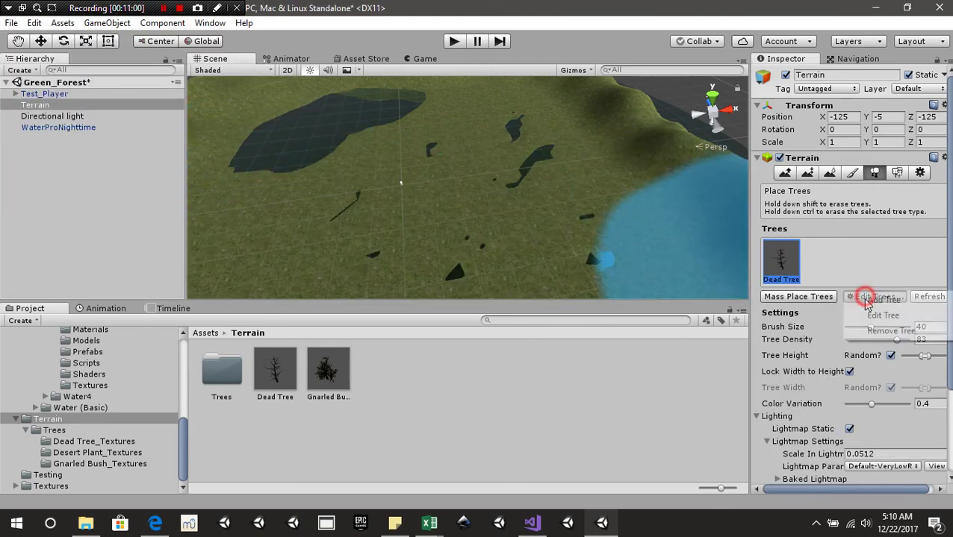
click(881, 301)
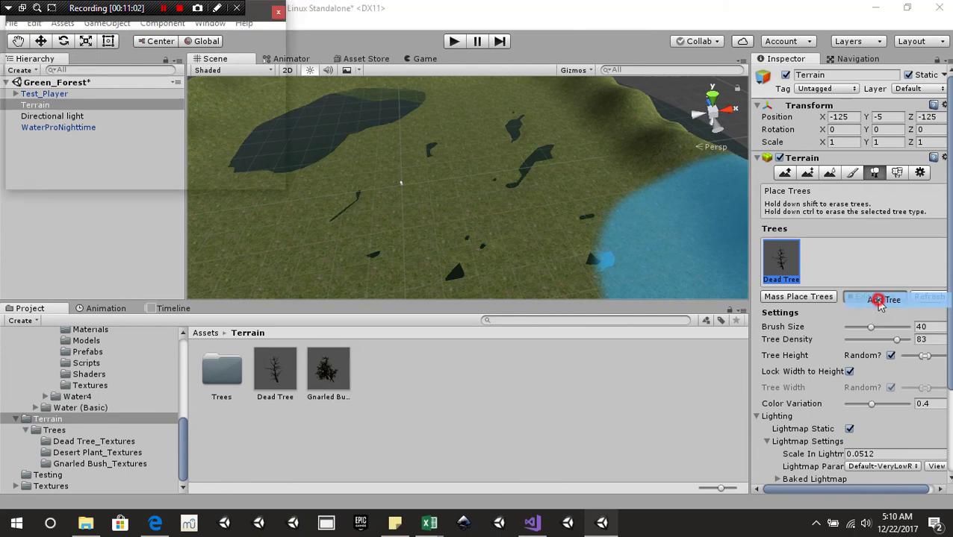
drag(329, 373, 194, 45)
click(169, 57)
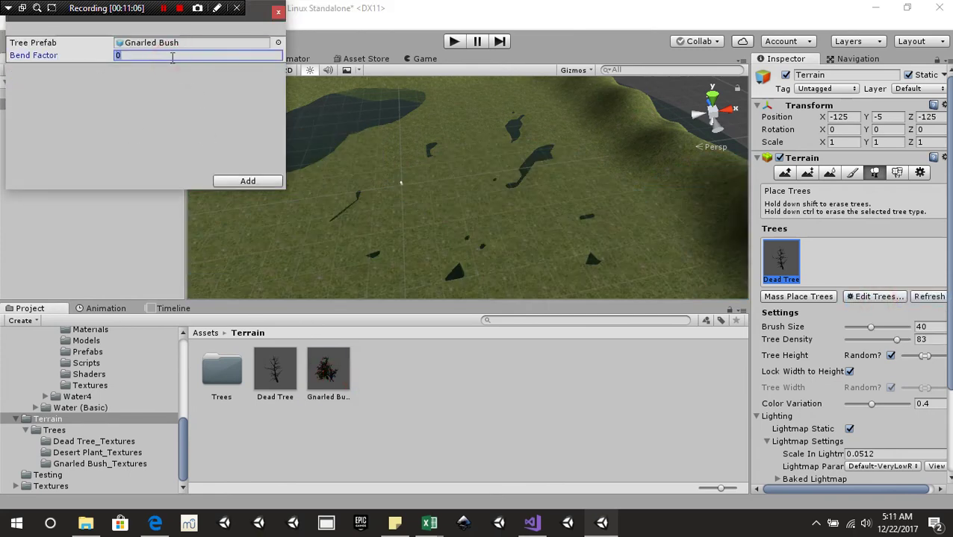
text(50)
click(248, 181)
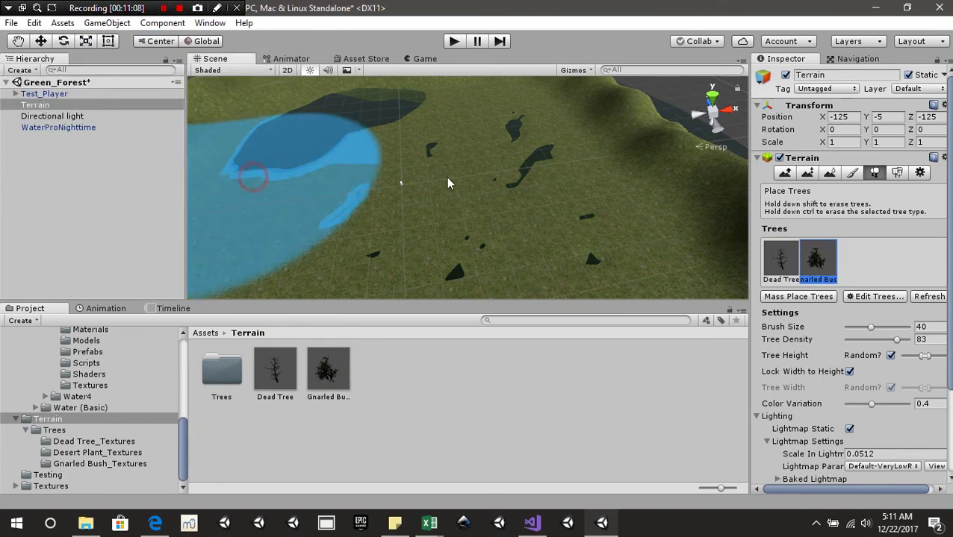
Step: Set the tree placement brush size to 1
mouse_move(472, 174)
middle_down()
mouse_move(559, 250)
mouse_move(486, 187)
middle_up()
drag(871, 327, 846, 327)
scroll(652, 223, down, 6)
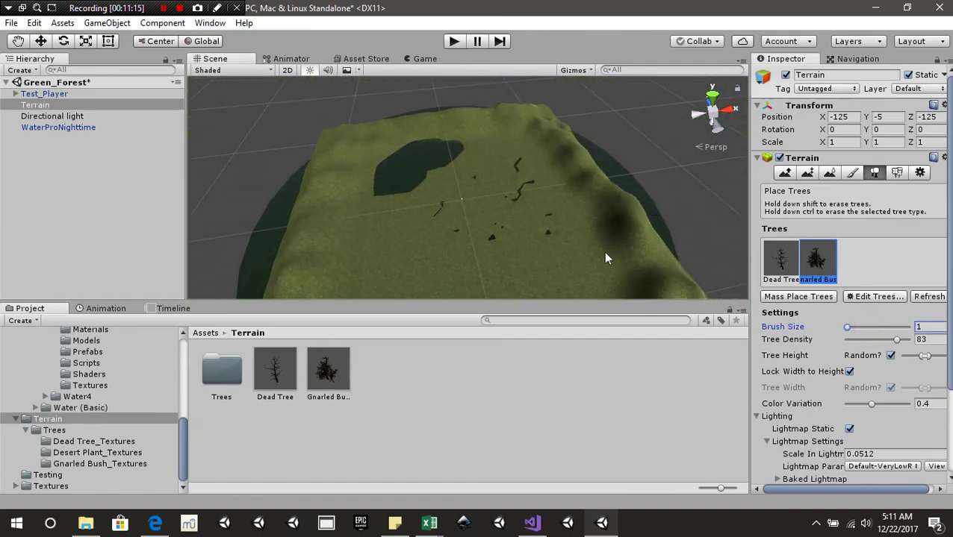
scroll(537, 265, up, 8)
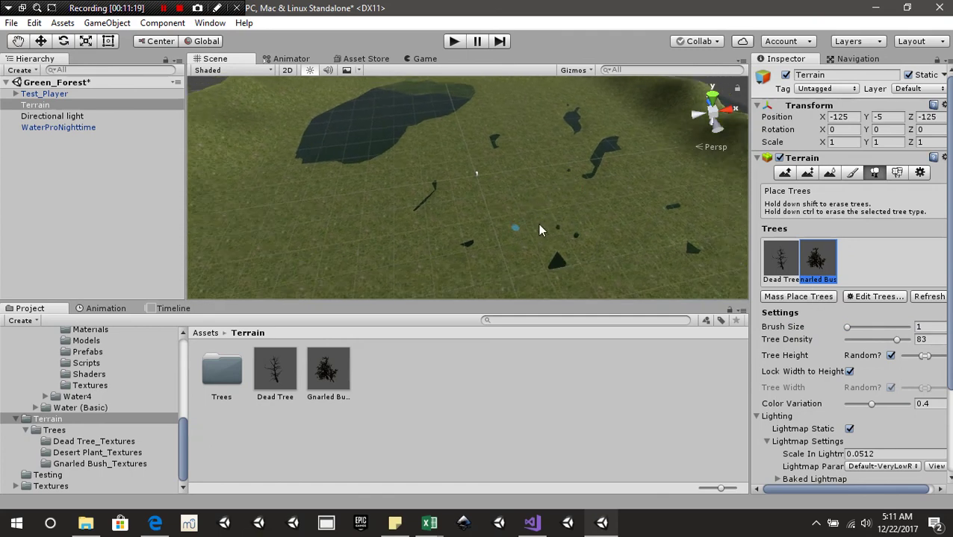
Step: Mass place 500 trees over the terrain with existing trees kept, inspect them, and undo the placement
click(814, 298)
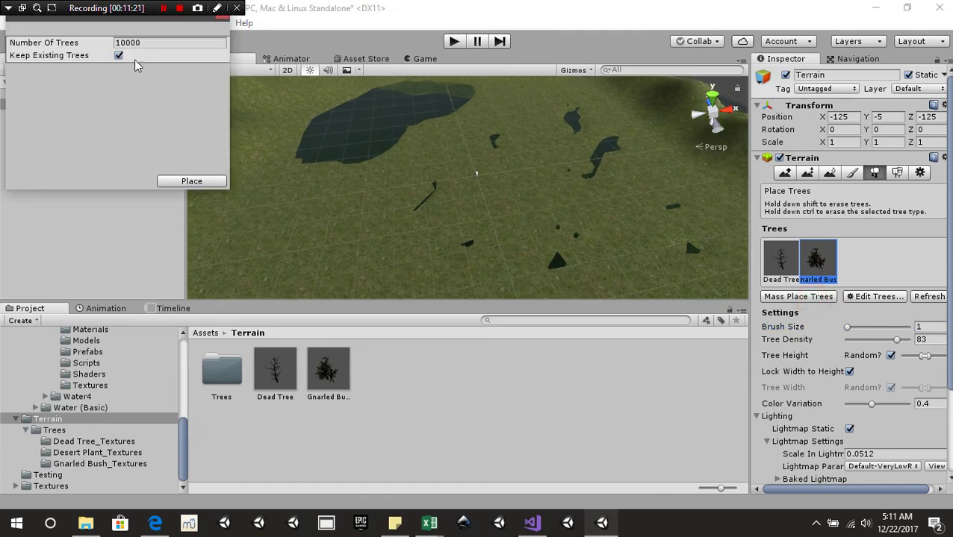
click(171, 45)
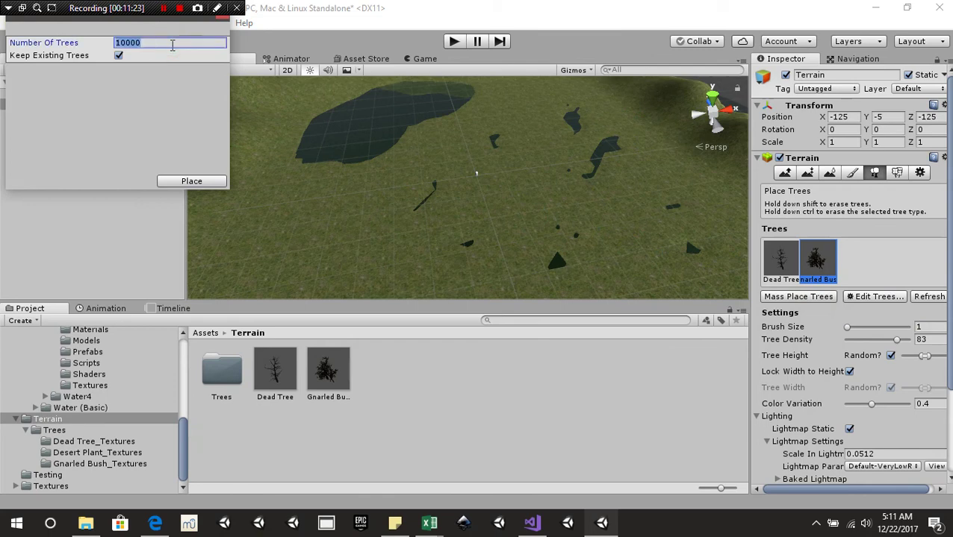
text(100)
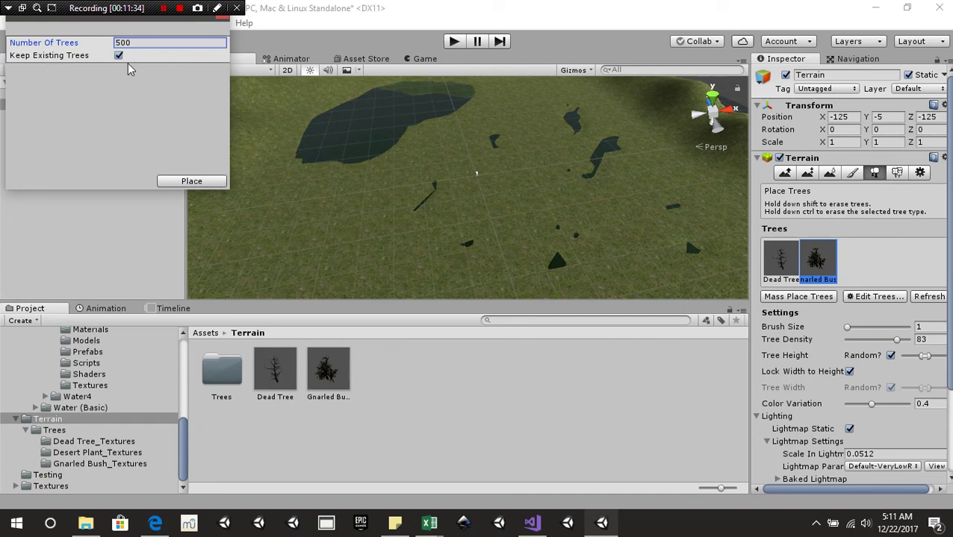
scroll(440, 153, down, 4)
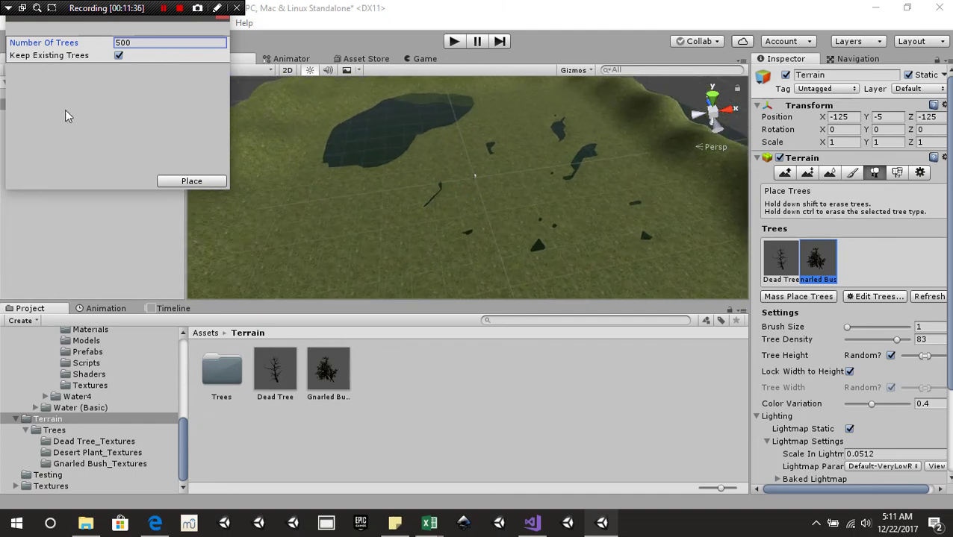
click(187, 181)
scroll(407, 175, up, 15)
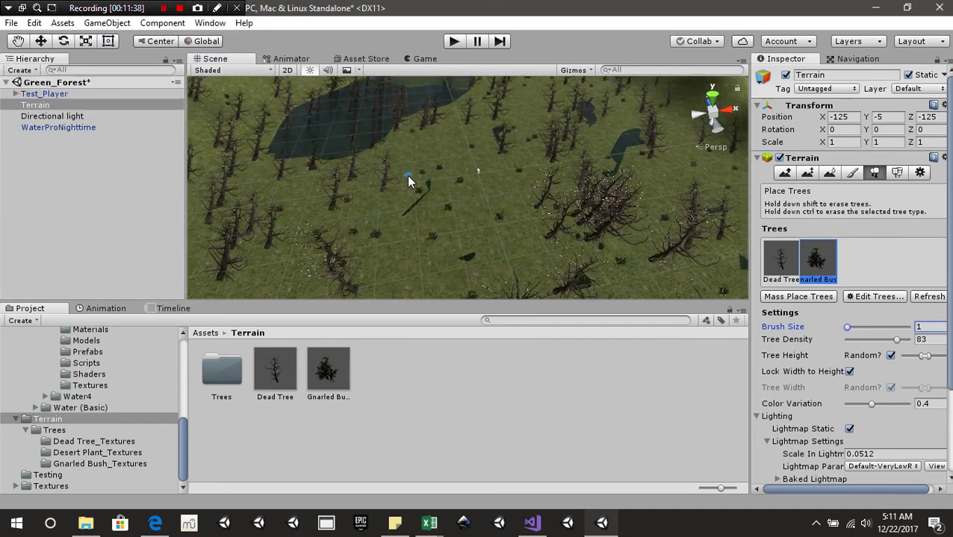
right_drag(418, 150, 266, 15)
alt+drag(267, 20, 694, 54)
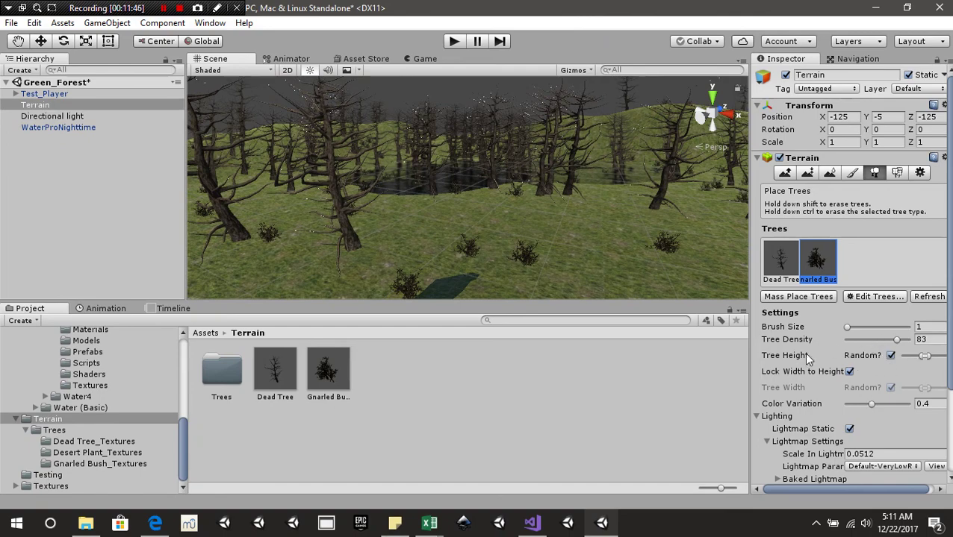
scroll(483, 201, down, 4)
scroll(486, 201, up, 4)
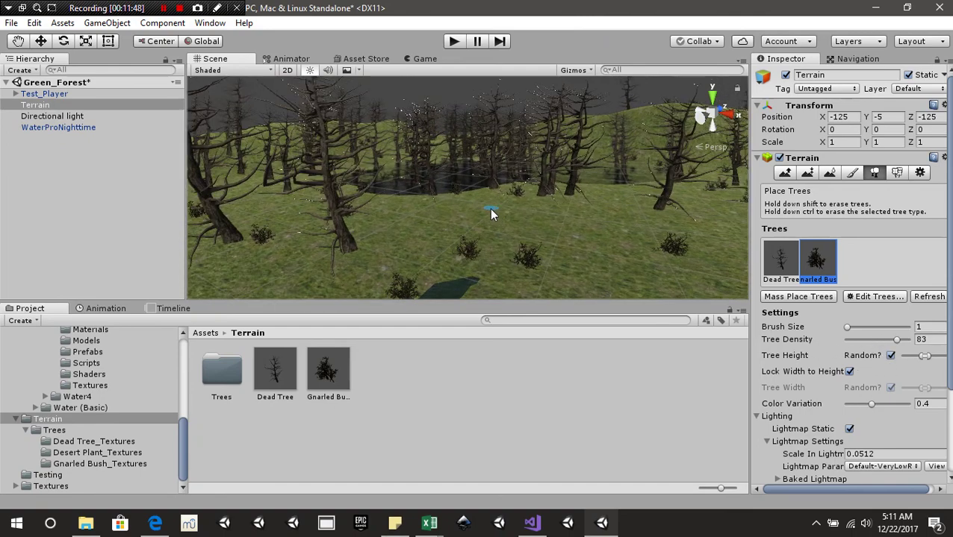
key(ctrl+z)
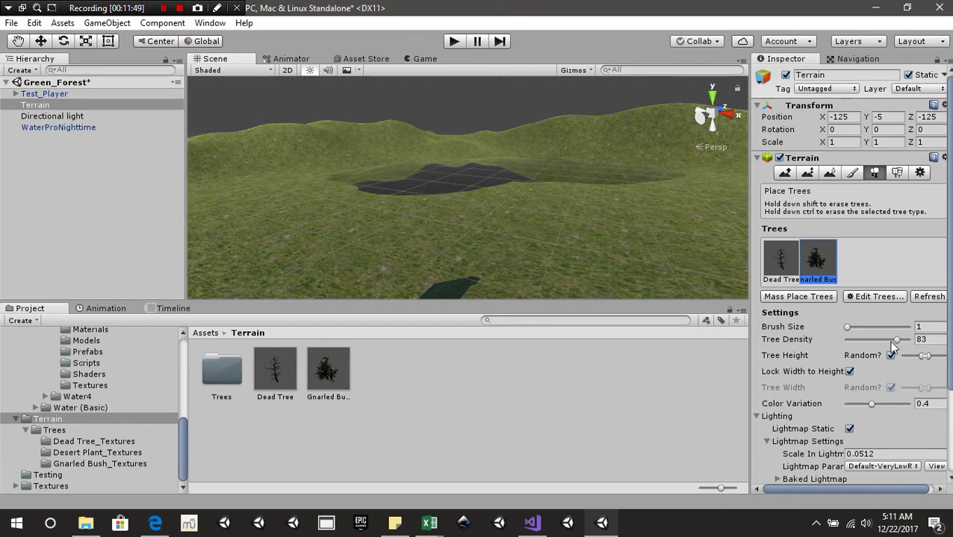
Step: Widen the random Tree Height range and mass place 500 trees over the terrain, keeping existing trees
drag(752, 371, 670, 385)
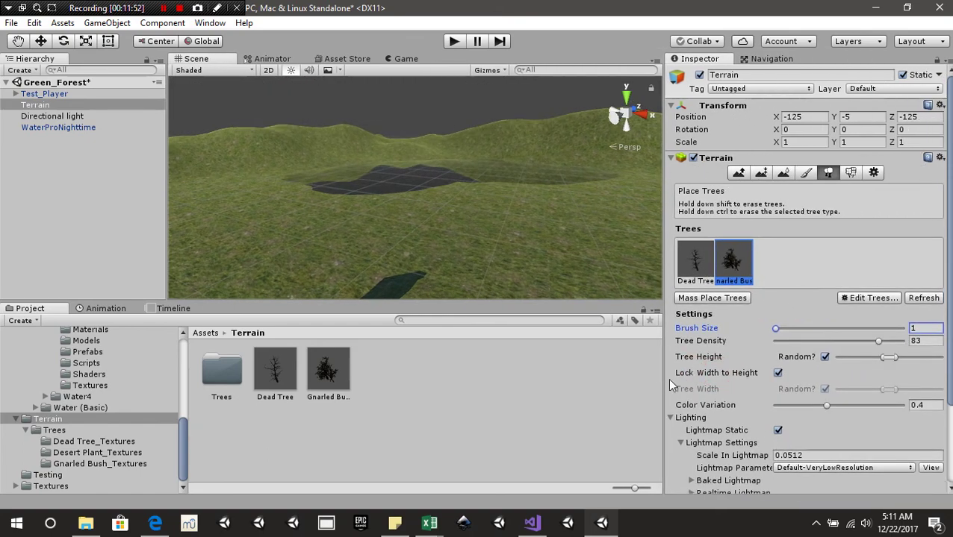
mouse_move(881, 359)
mouse_down()
mouse_move(863, 359)
mouse_move(912, 357)
mouse_up()
click(728, 299)
click(137, 42)
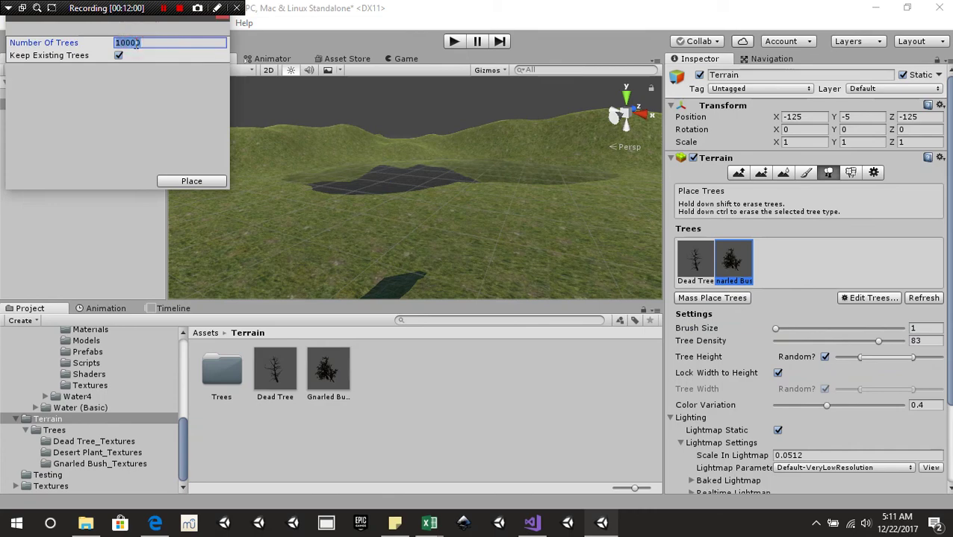
text(500)
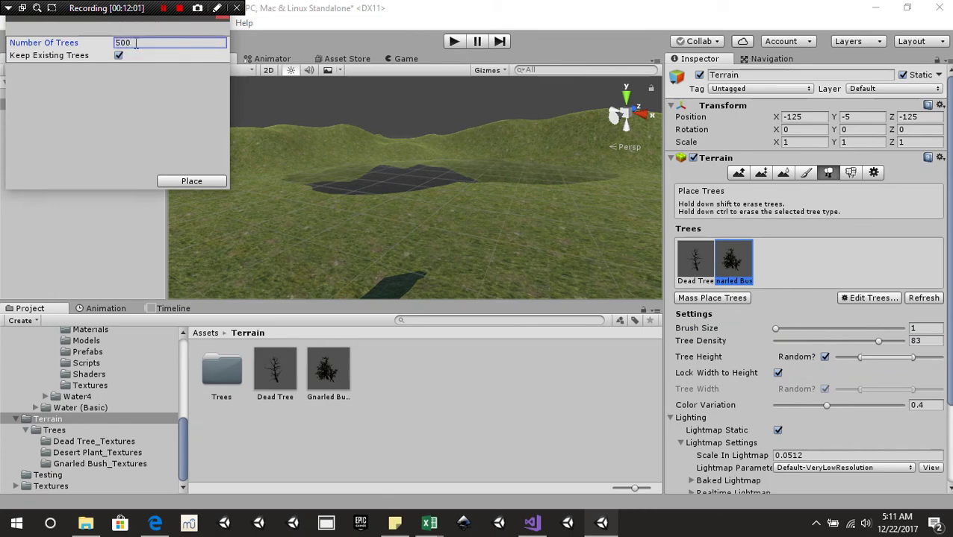
click(195, 181)
Step: Examine the placed trees and bushes across the hills and around the water from several angles
middle_drag(469, 177, 299, 188)
scroll(261, 149, down, 3)
scroll(350, 212, up, 4)
middle_drag(351, 211, 357, 180)
scroll(356, 181, up, 4)
scroll(489, 186, down, 3)
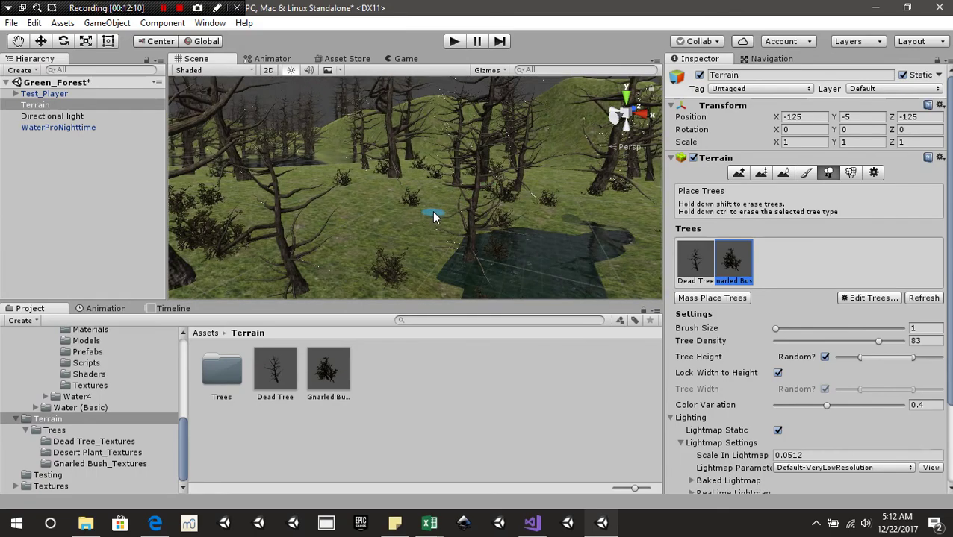
middle_drag(433, 212, 408, 270)
right_drag(409, 236, 466, 220)
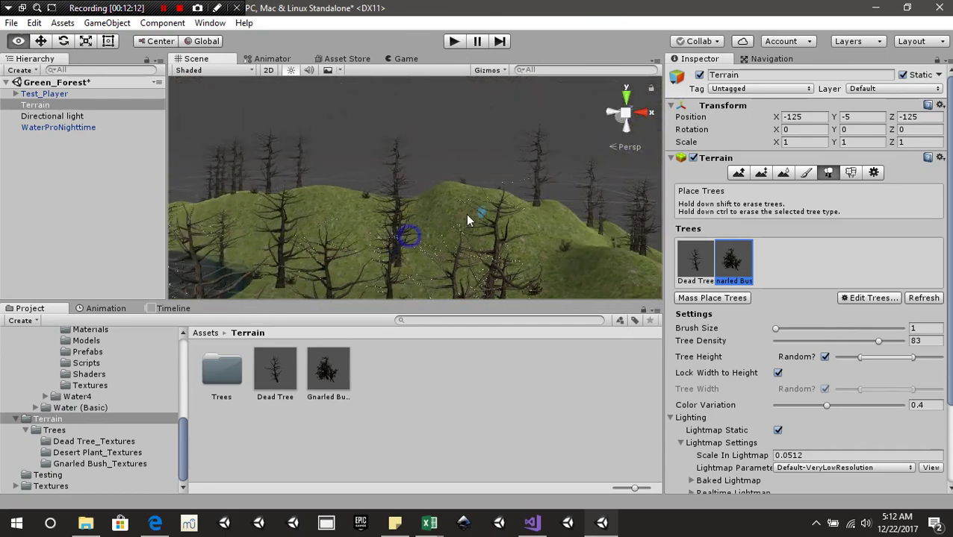
middle_drag(467, 221, 536, 160)
scroll(542, 165, up, 5)
middle_drag(492, 213, 466, 192)
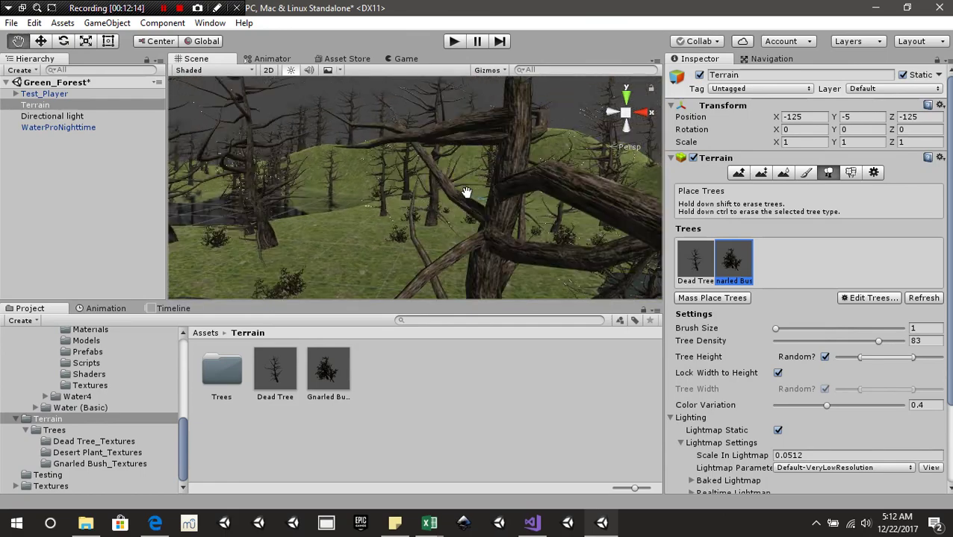
right_drag(465, 192, 474, 205)
Step: Turn the terrain's Lightmap Static option off and back on, and look over the trees around the large pond
click(777, 431)
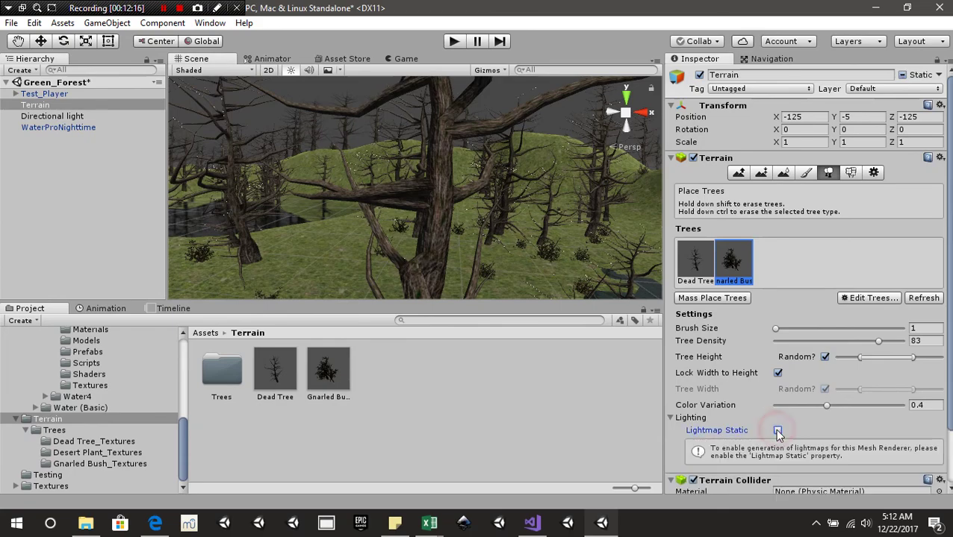
click(778, 431)
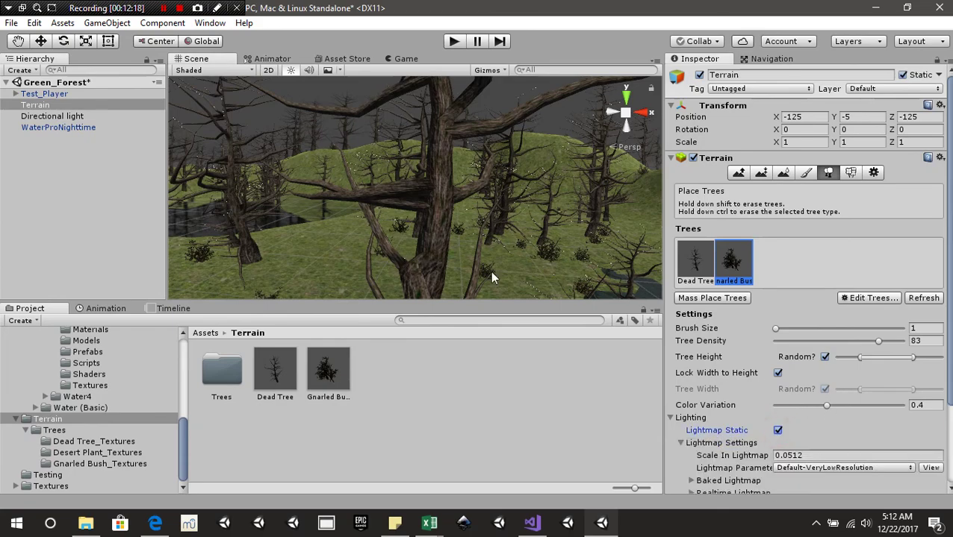
right_drag(479, 219, 565, 191)
alt+drag(521, 189, 514, 283)
right_drag(515, 284, 394, 196)
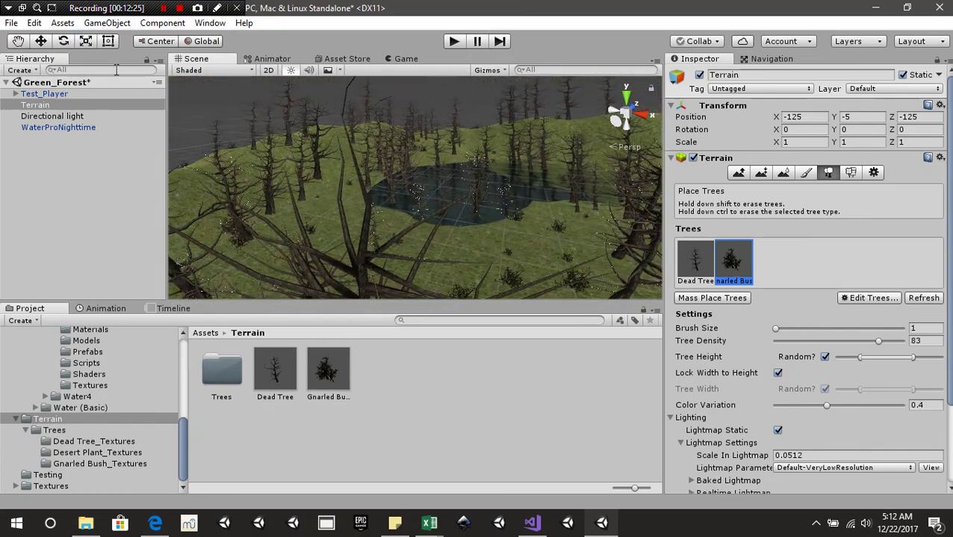
Step: Open the scene's Lighting settings
click(210, 22)
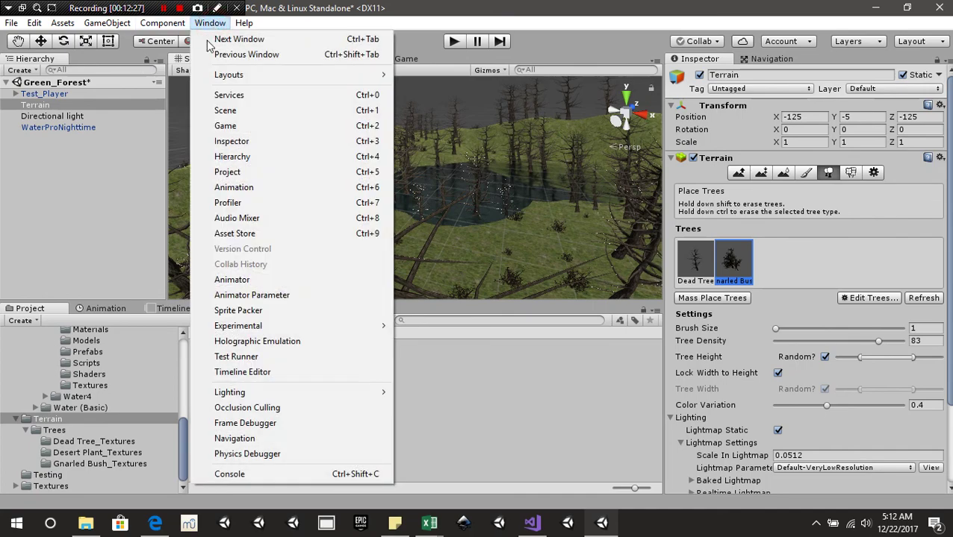
click(304, 391)
click(428, 392)
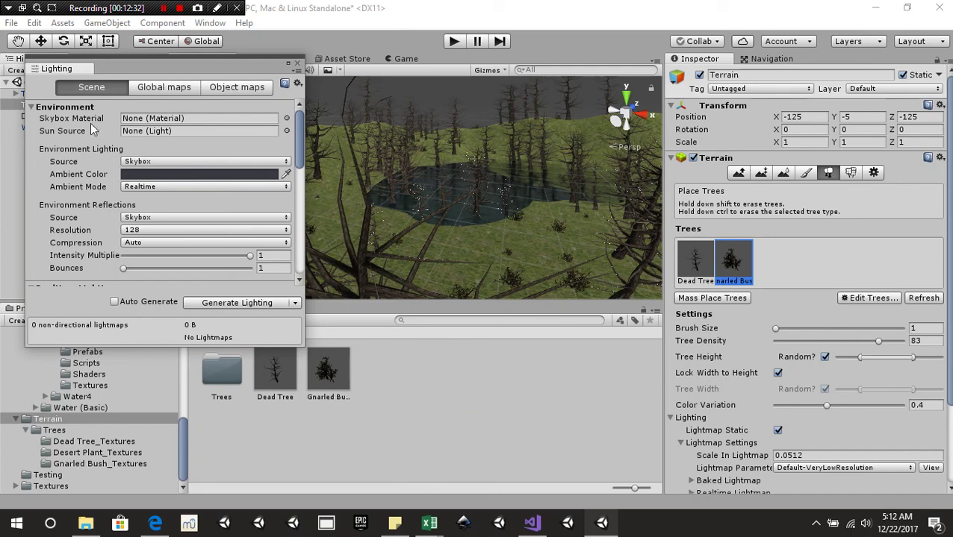
Step: Find the available skybox materials by opening the Materials folder inside the 3Skyboxes2 assets
click(287, 120)
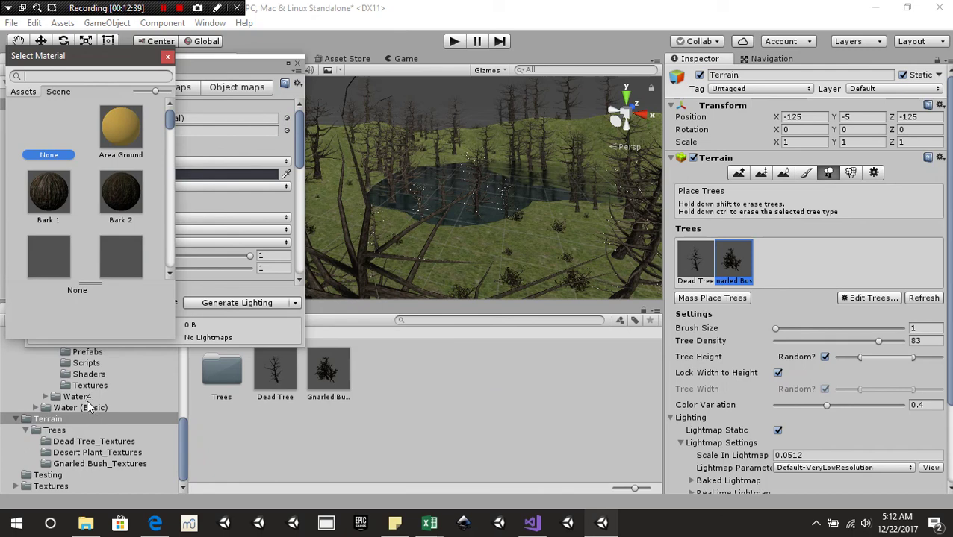
scroll(105, 429, up, 4)
scroll(111, 385, up, 3)
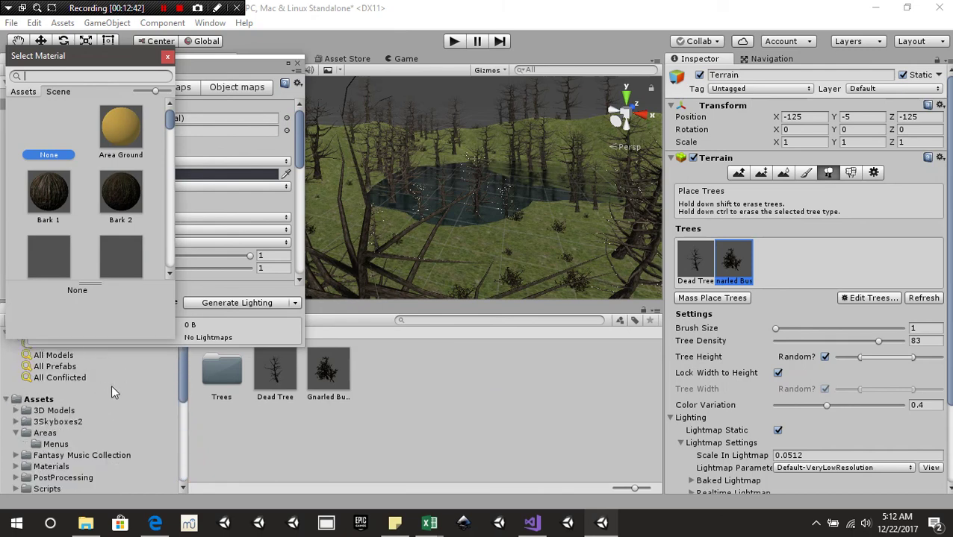
click(64, 424)
click(64, 423)
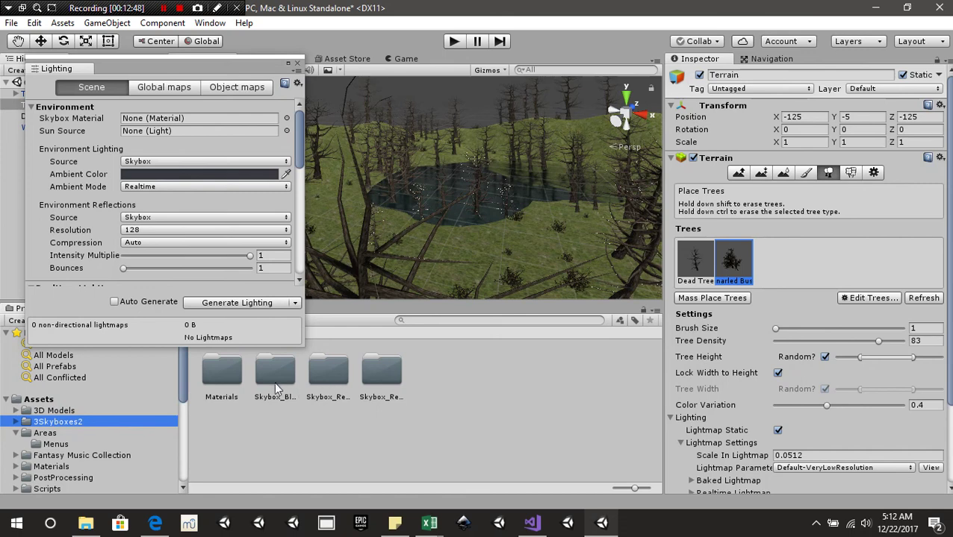
double_click(267, 379)
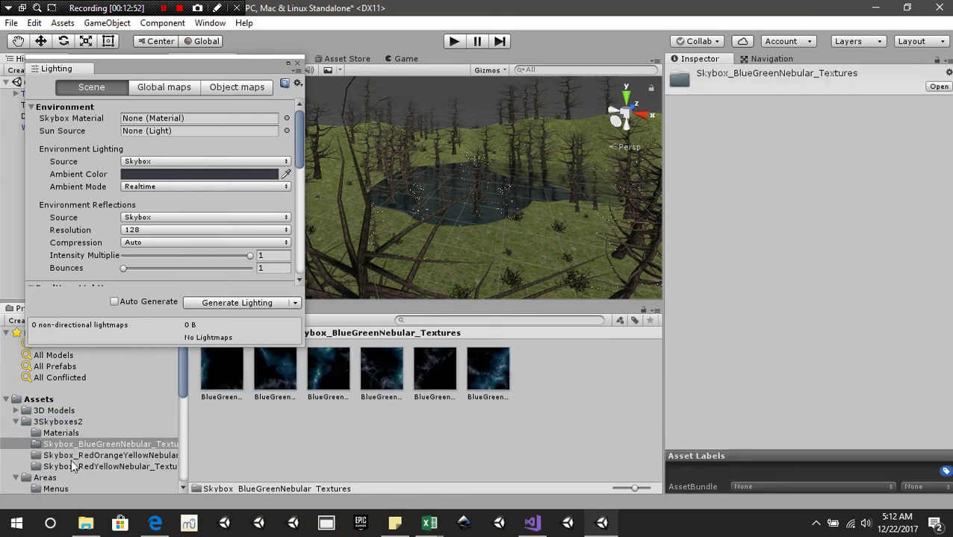
click(60, 433)
Step: Compare BlueGreenNebular and RedOrangeYellowNebular as the scene's Skybox Material and keep BlueGreenNebular assigned
drag(218, 384, 191, 122)
right_drag(559, 256, 262, 127)
drag(287, 381, 205, 110)
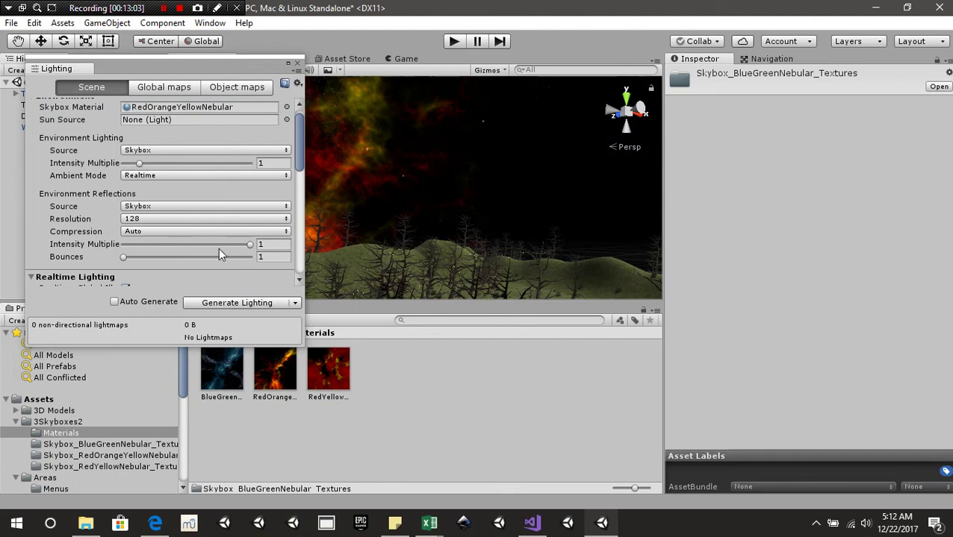
drag(217, 373, 200, 123)
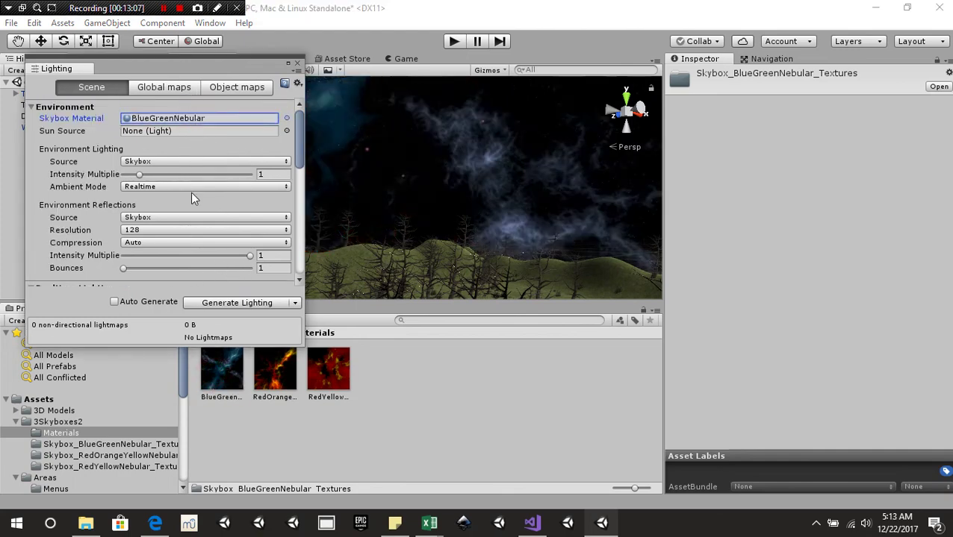
Step: Check the Ambient Mode options, try 0 reflection bounces and a lower reflection intensity, and restore the Intensity Multiplier to 1
click(159, 187)
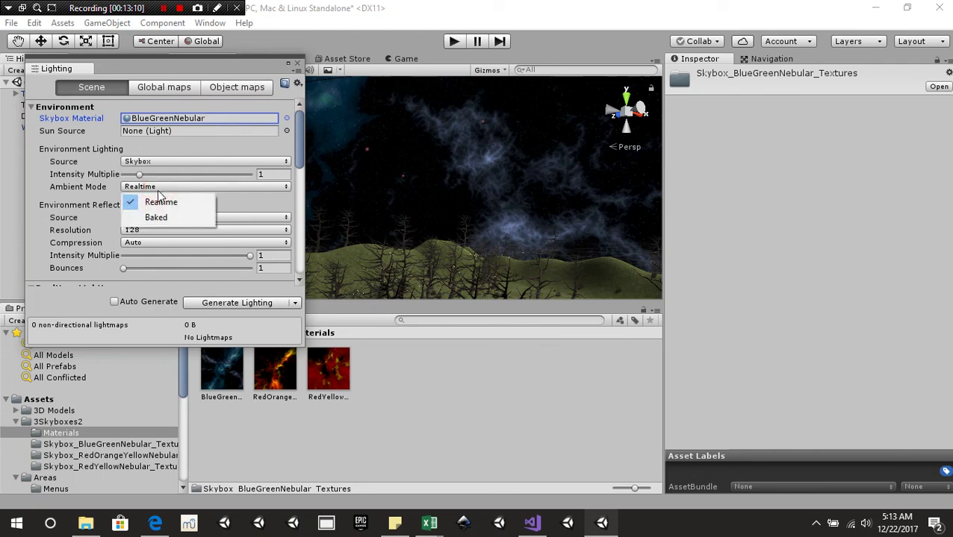
click(12, 185)
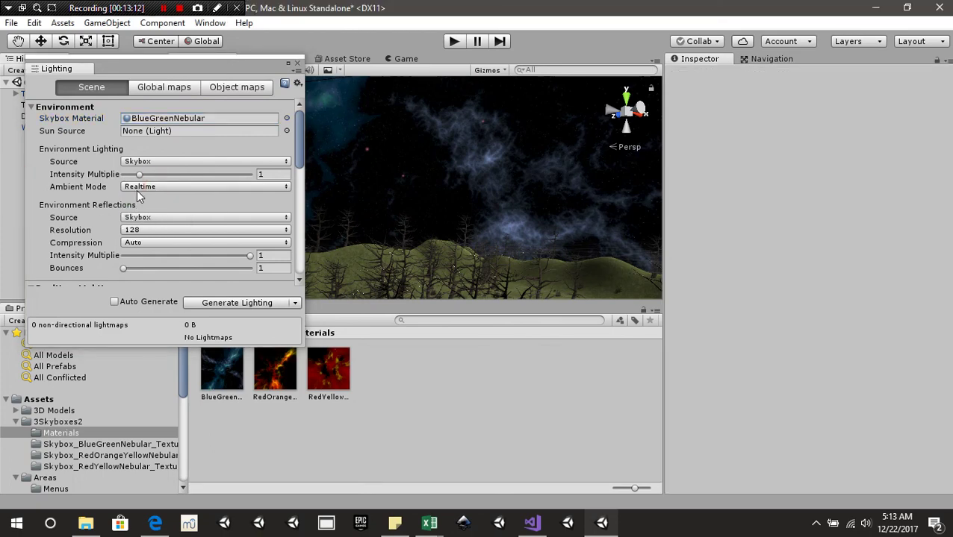
scroll(166, 232, down, 4)
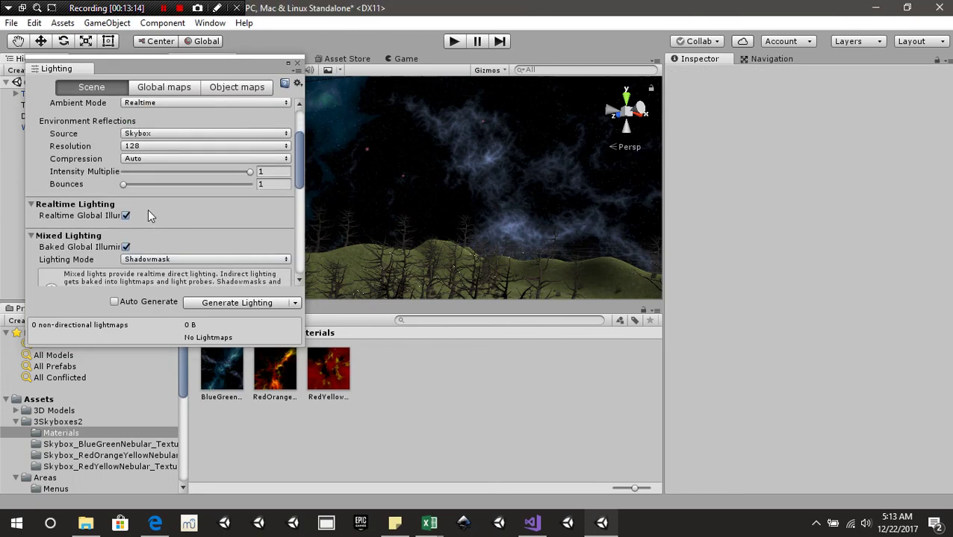
click(275, 185)
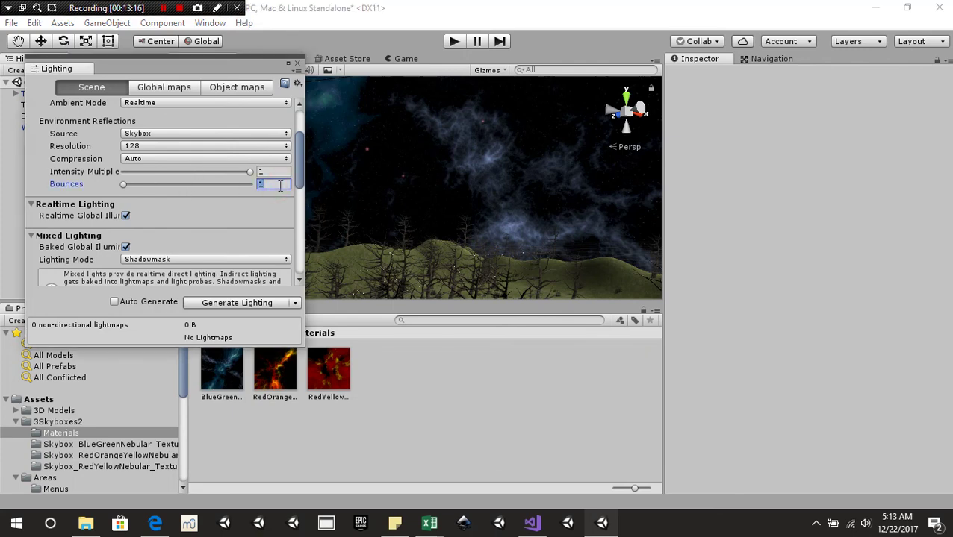
click(273, 186)
text(0)
click(276, 184)
click(263, 171)
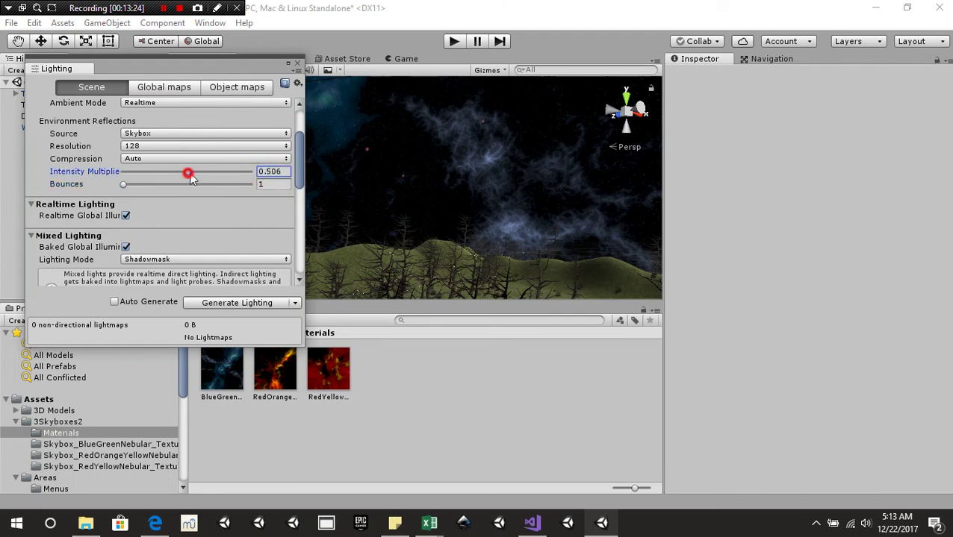
drag(189, 173, 254, 173)
Step: Review the Realtime Lighting, Mixed Lighting and Lightmapping settings, keeping Realtime Global Illumination enabled
scroll(138, 205, down, 3)
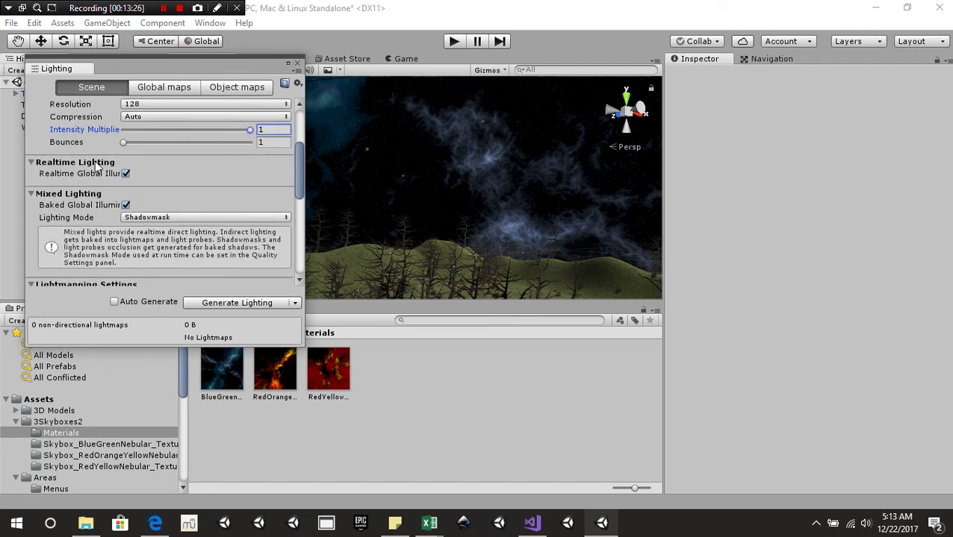
click(126, 174)
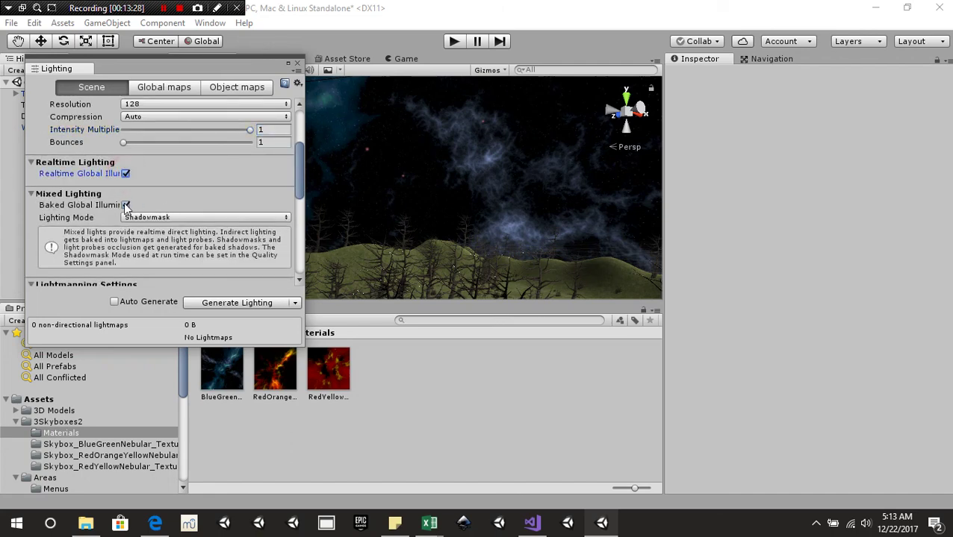
scroll(134, 202, down, 3)
scroll(173, 246, down, 6)
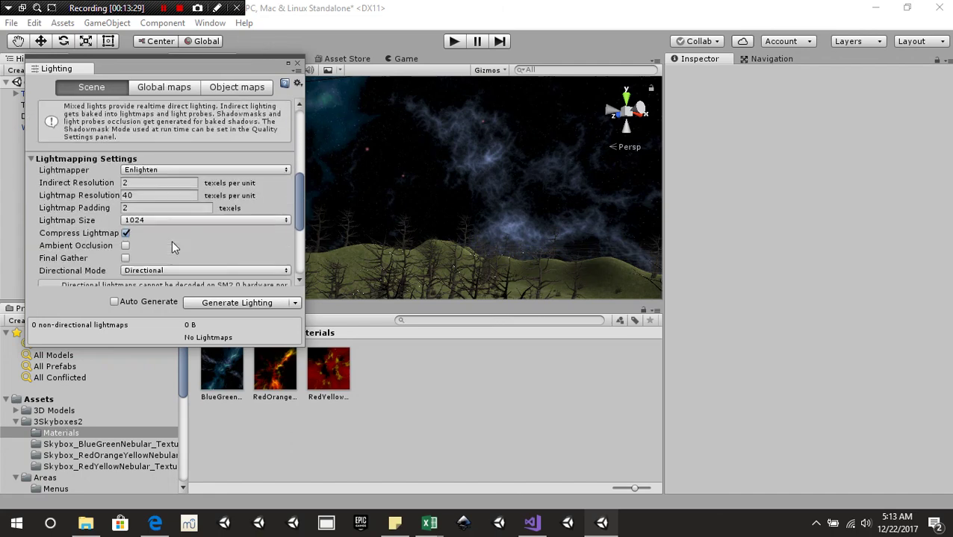
Step: Try Progressive (Preview) as the Lightmapper and set it back to Enlighten
click(166, 170)
click(168, 202)
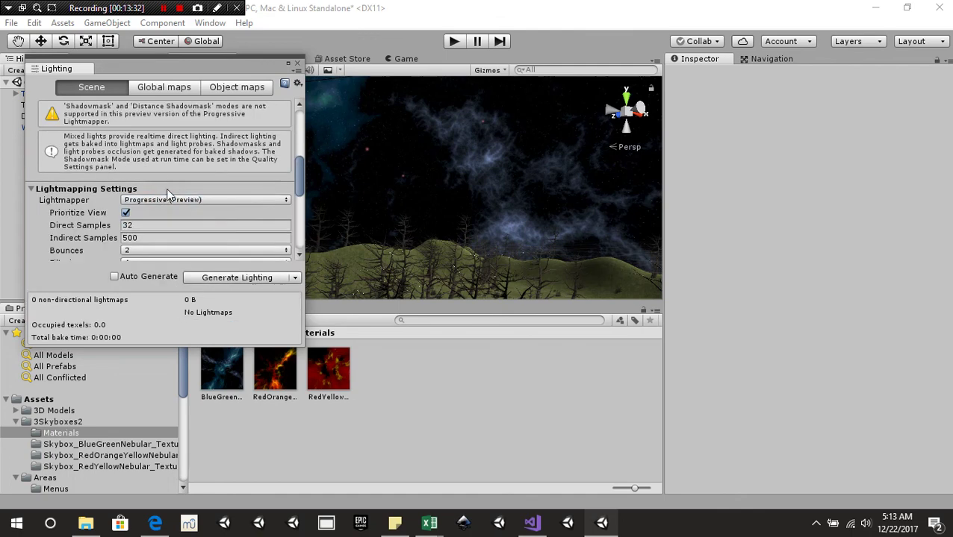
click(164, 199)
click(163, 215)
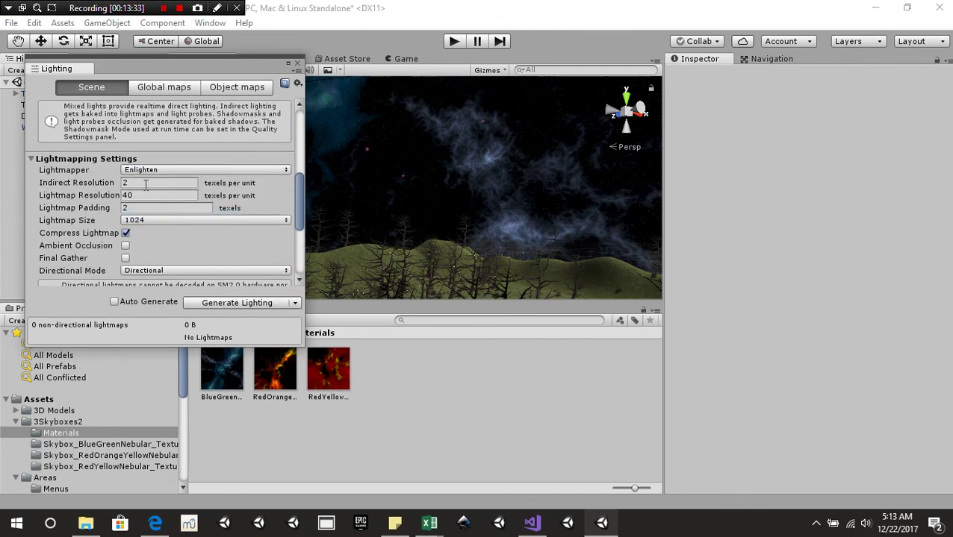
Step: Enable Fog in the scene's other lighting settings and check its color, keeping the dark grey
scroll(155, 215, down, 6)
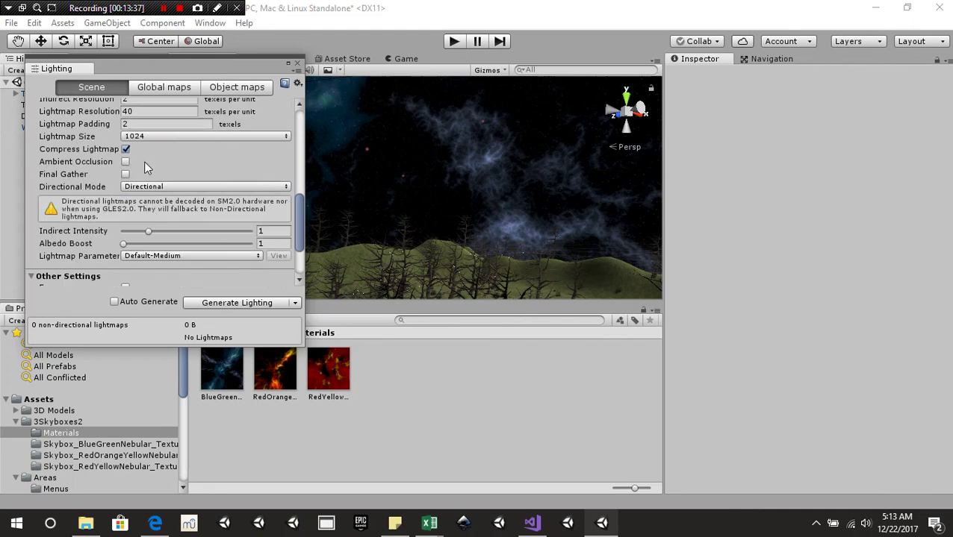
scroll(144, 165, down, 6)
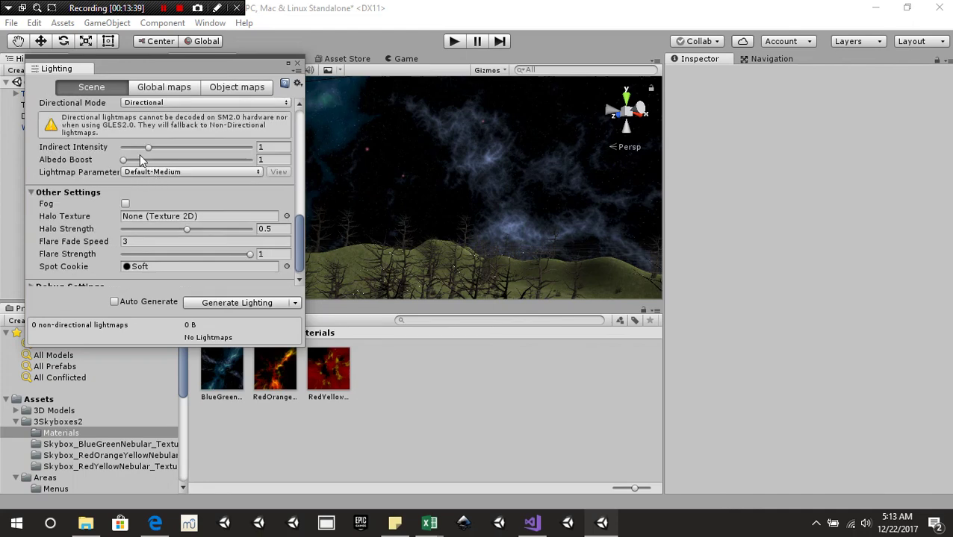
scroll(138, 179, down, 1)
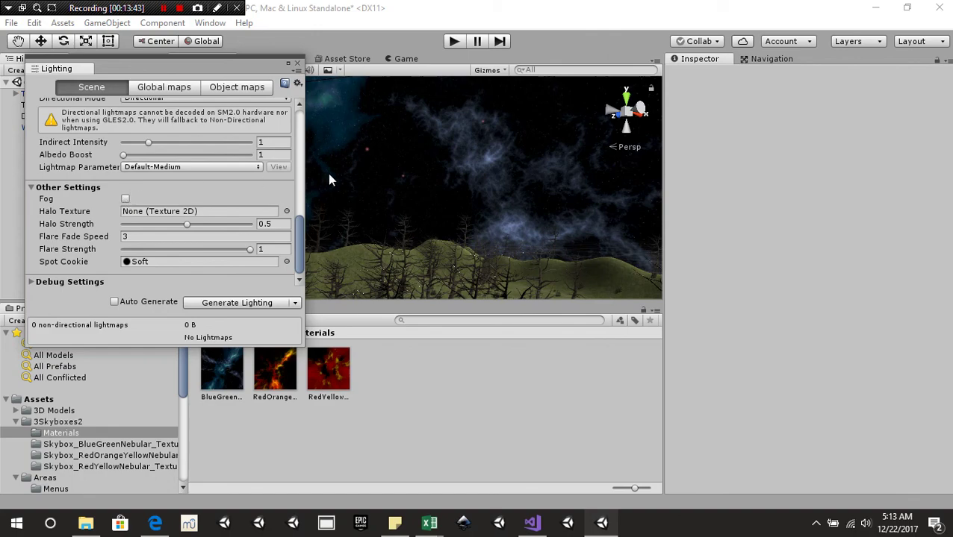
middle_drag(328, 173, 481, 153)
right_drag(481, 153, 523, 213)
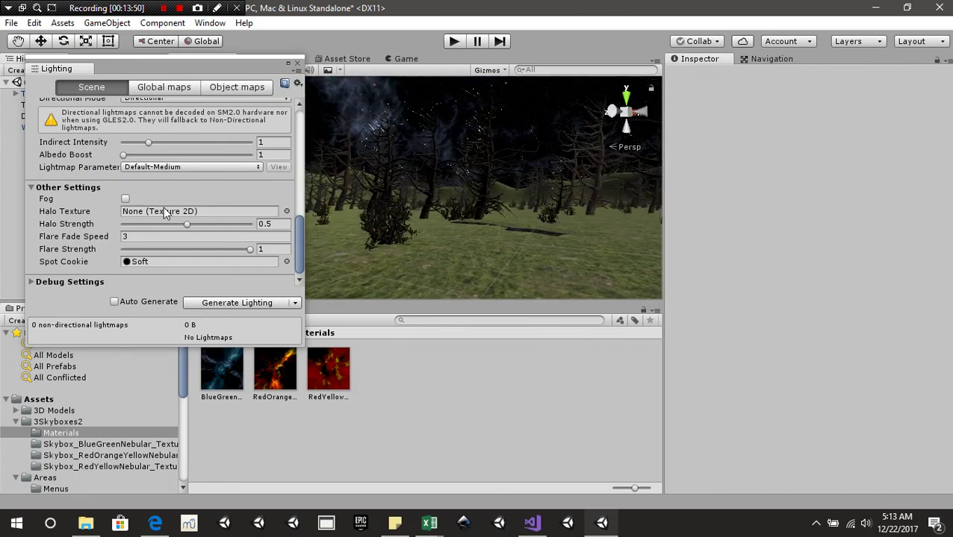
click(126, 198)
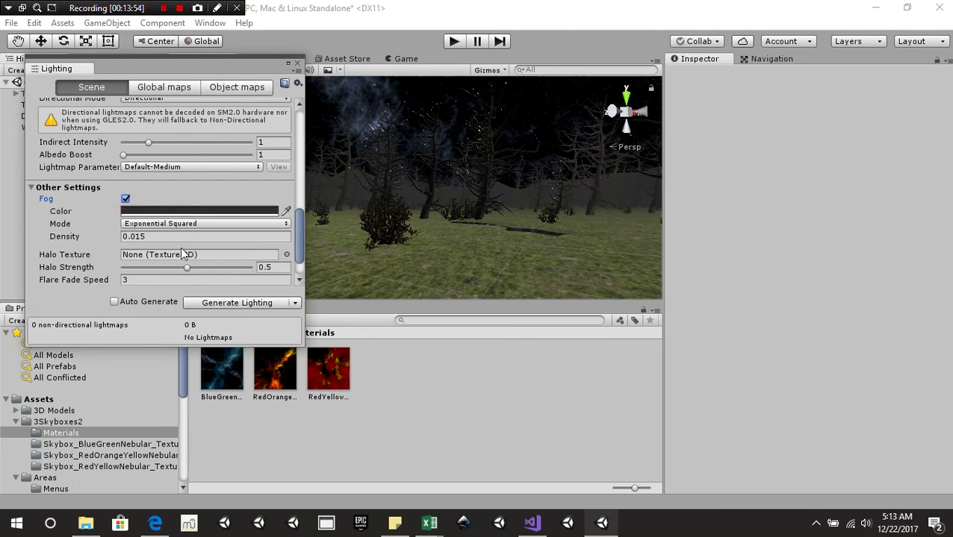
click(157, 210)
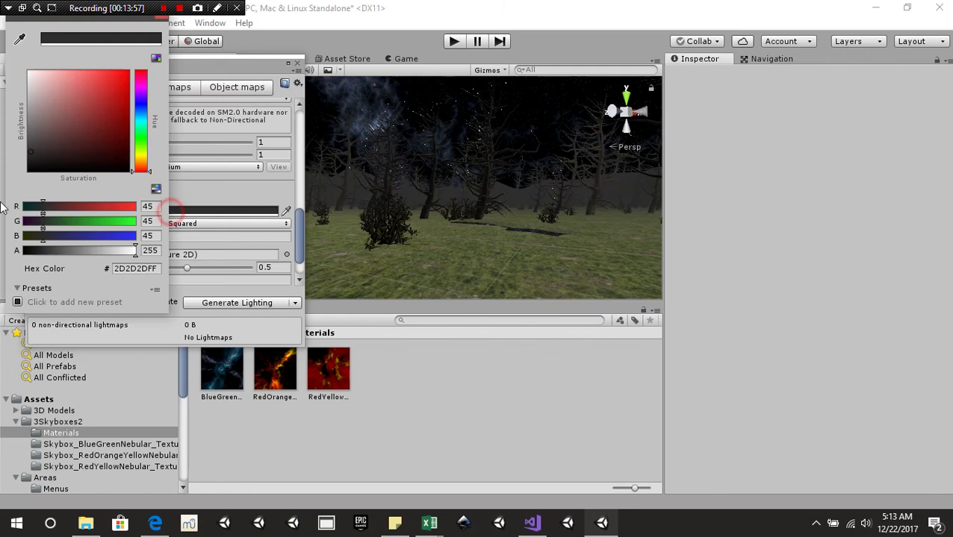
click(161, 18)
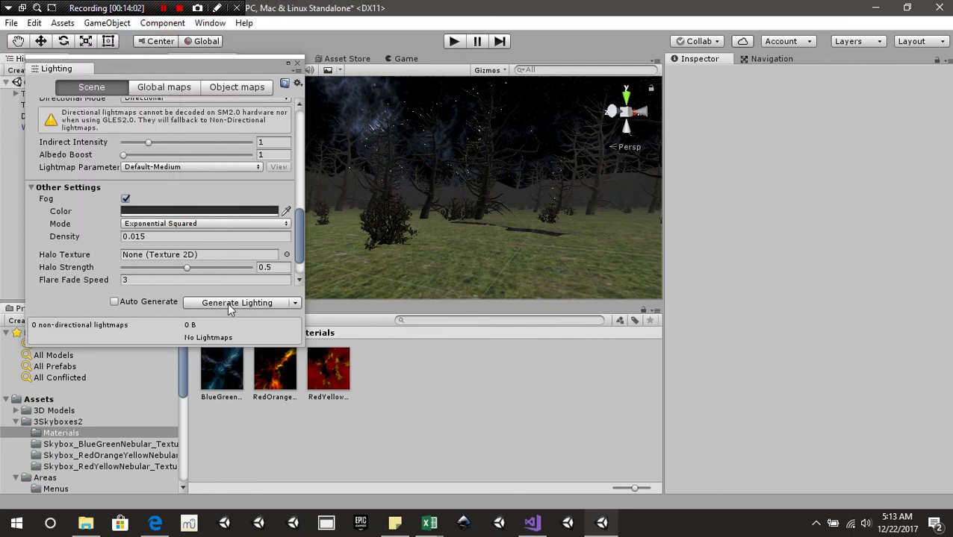
Step: Look around the fogged forest and close the lighting settings
middle_drag(477, 224, 472, 258)
right_drag(371, 233, 466, 203)
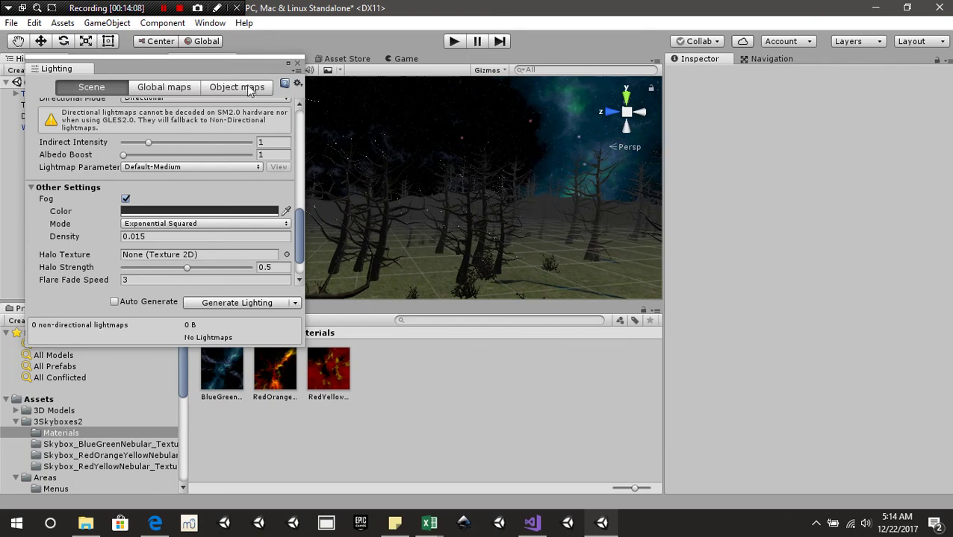
click(296, 64)
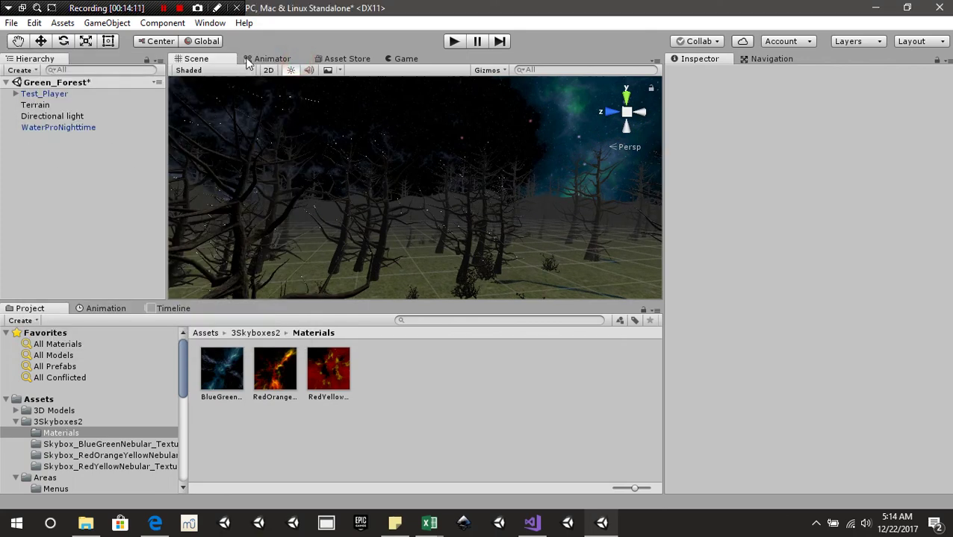
right_drag(419, 234, 362, 177)
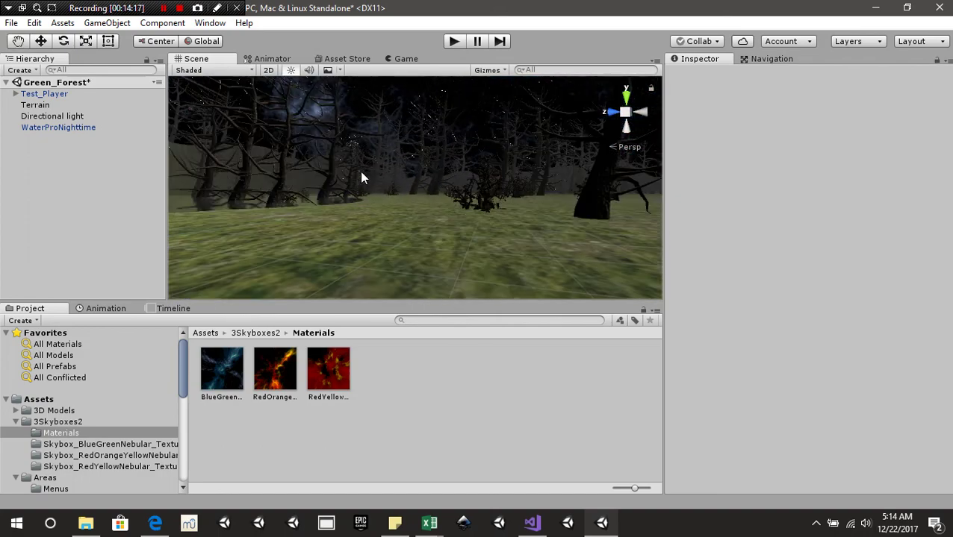
Step: Open the PostProcessing assets folder and check the option for creating a Post-Processing Profile without creating one
scroll(109, 396, down, 4)
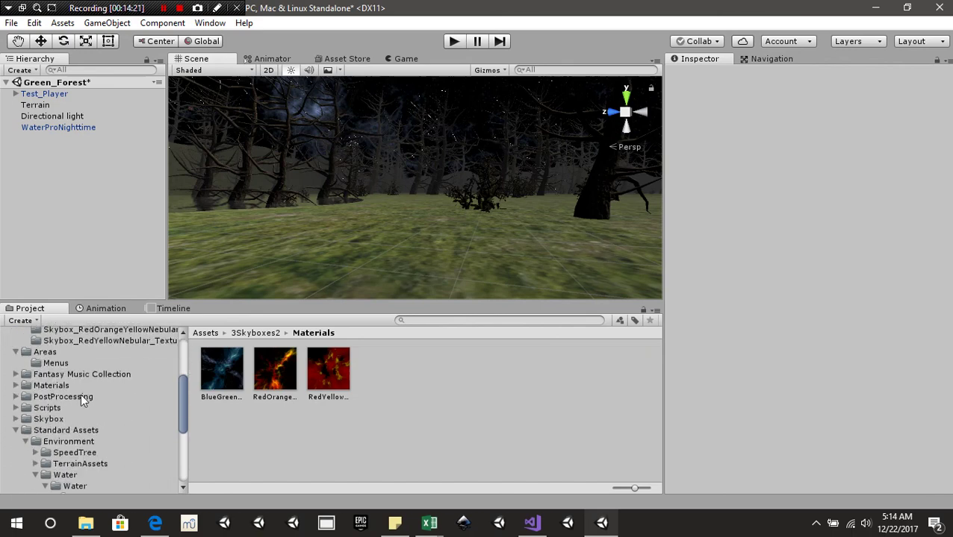
click(81, 396)
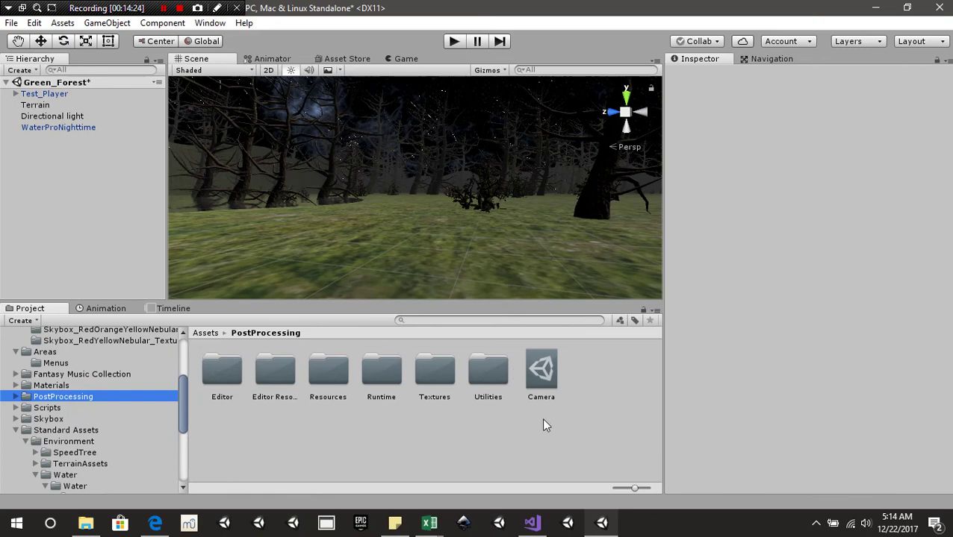
right_click(587, 366)
mouse_move(649, 114)
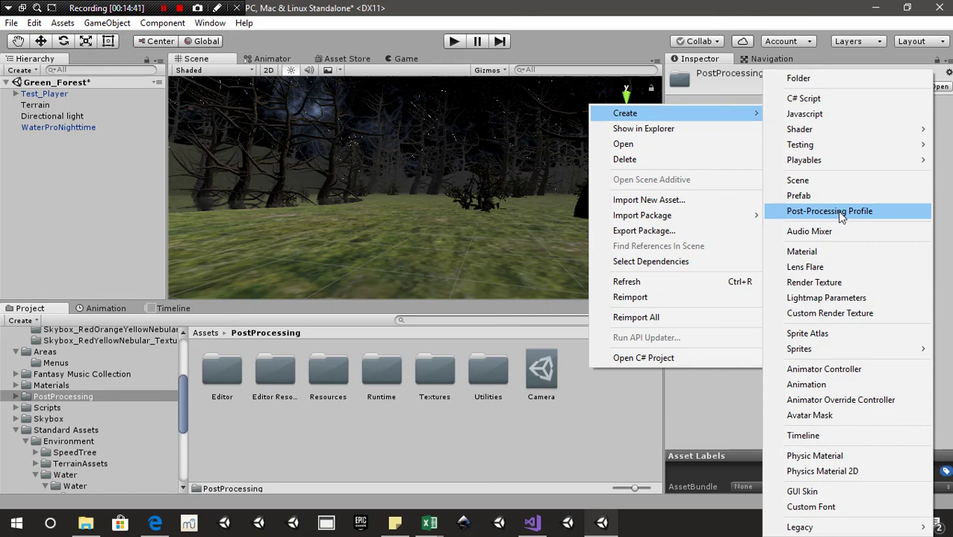
click(616, 390)
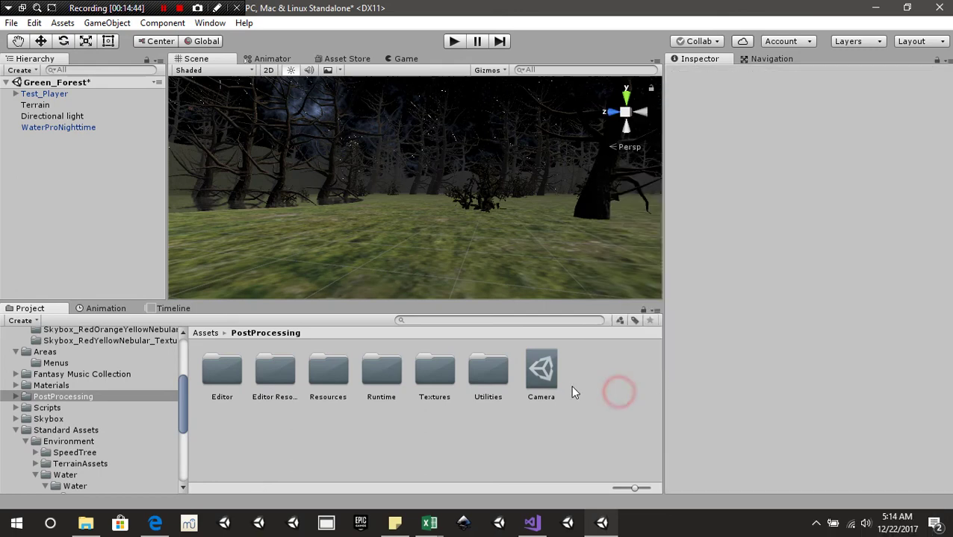
Step: Assign the Camera profile to the Post Processing Behaviour on Test_Player's Camera and enable that component
click(16, 93)
click(44, 105)
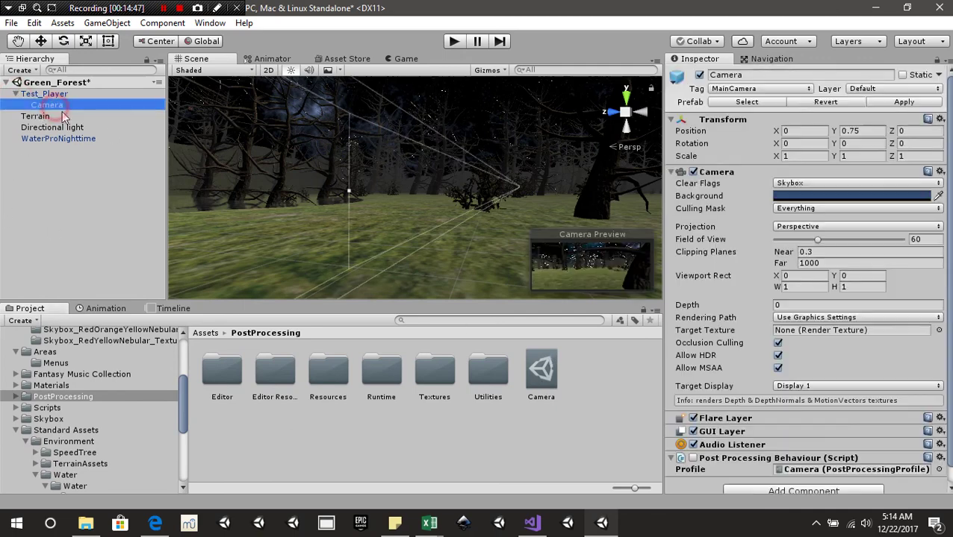
scroll(858, 418, down, 1)
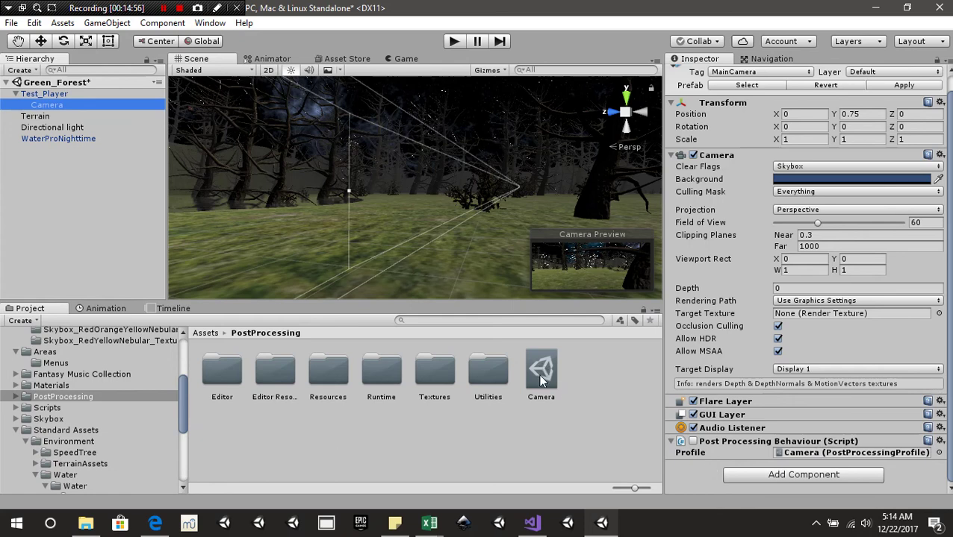
drag(540, 385, 851, 455)
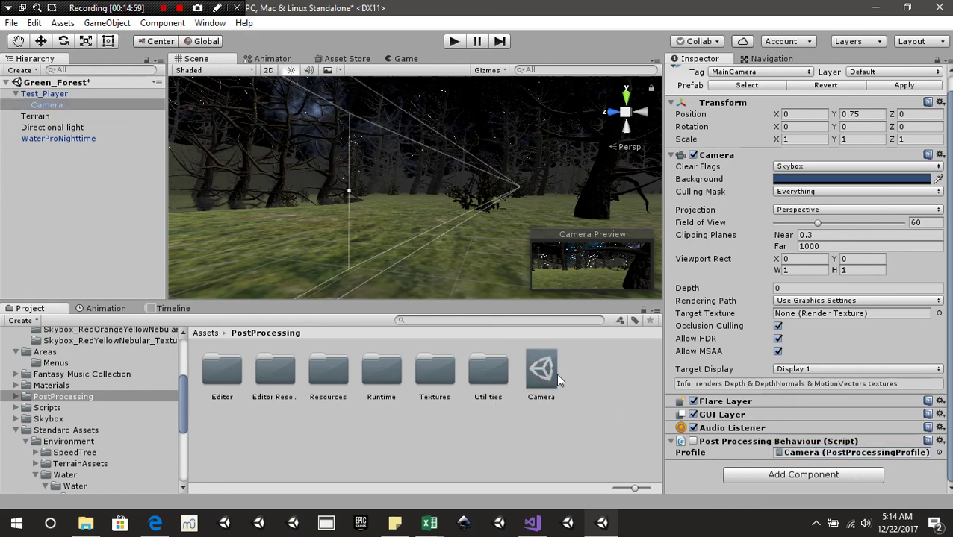
click(693, 442)
scroll(429, 182, down, 3)
scroll(429, 192, up, 3)
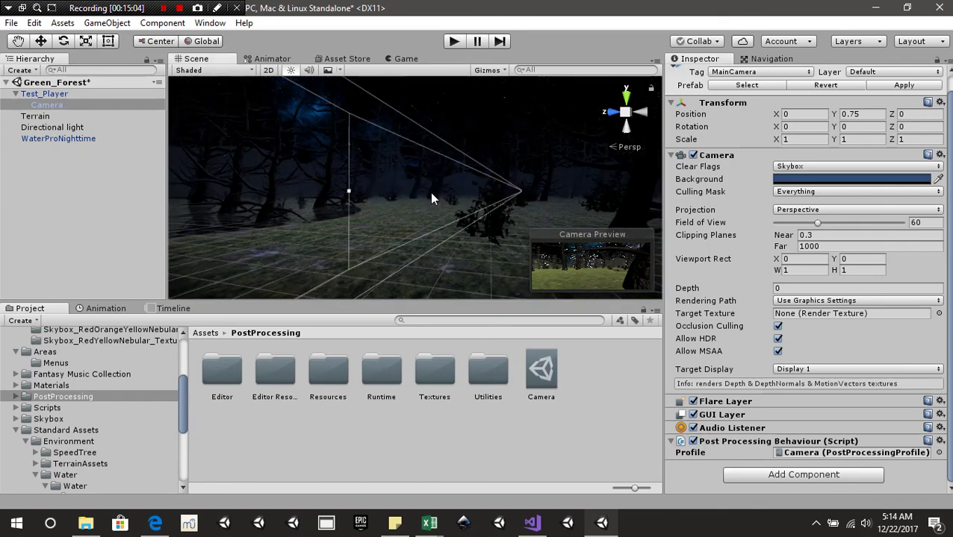
Step: Preview the scene in the Game view and open the Camera post-processing profile, comparing its Fog off and on
middle_drag(429, 191, 407, 245)
click(393, 58)
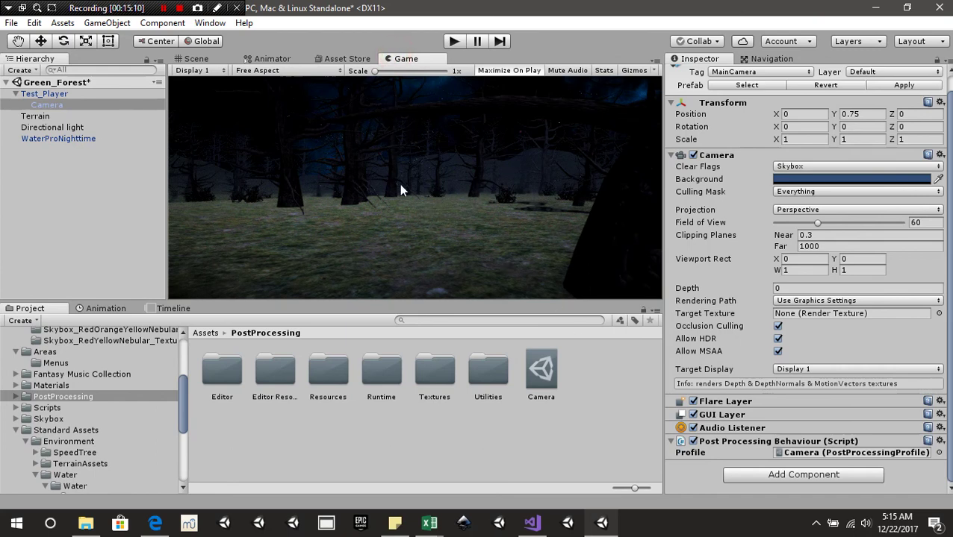
click(543, 368)
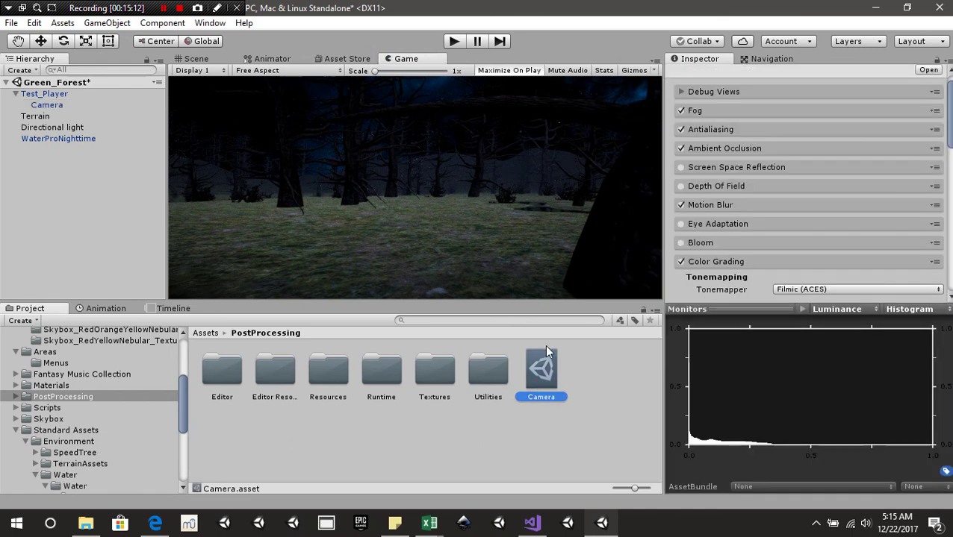
scroll(882, 184, up, 1)
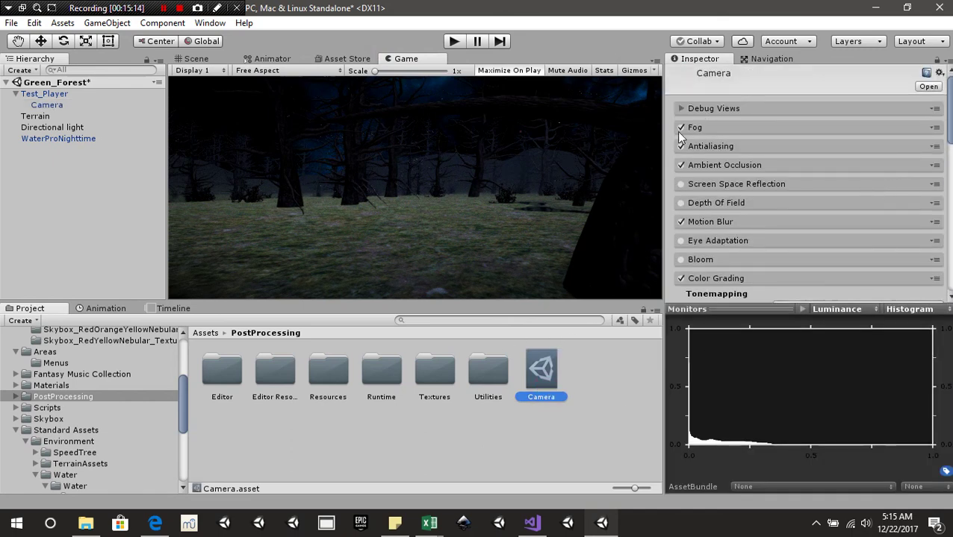
click(680, 126)
click(680, 127)
Step: Compare the profile's antialiasing methods and presets, keeping Fast Approximate Anti-aliasing with the Extreme Quality preset
click(678, 149)
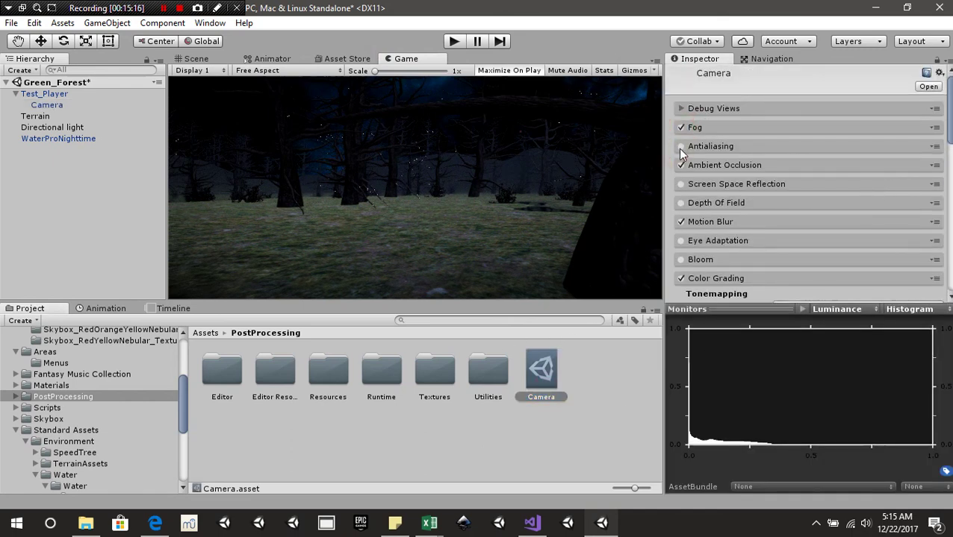
click(706, 148)
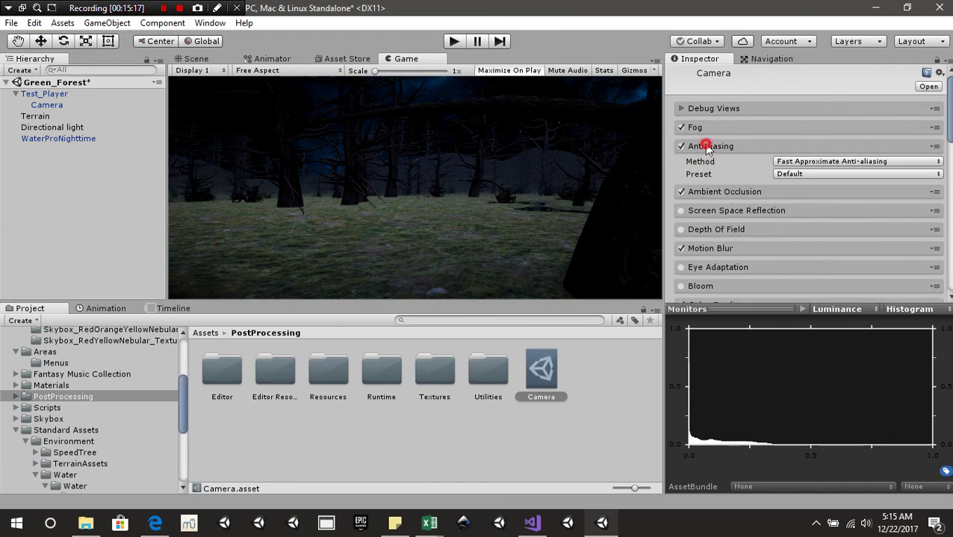
click(812, 162)
click(816, 194)
click(821, 162)
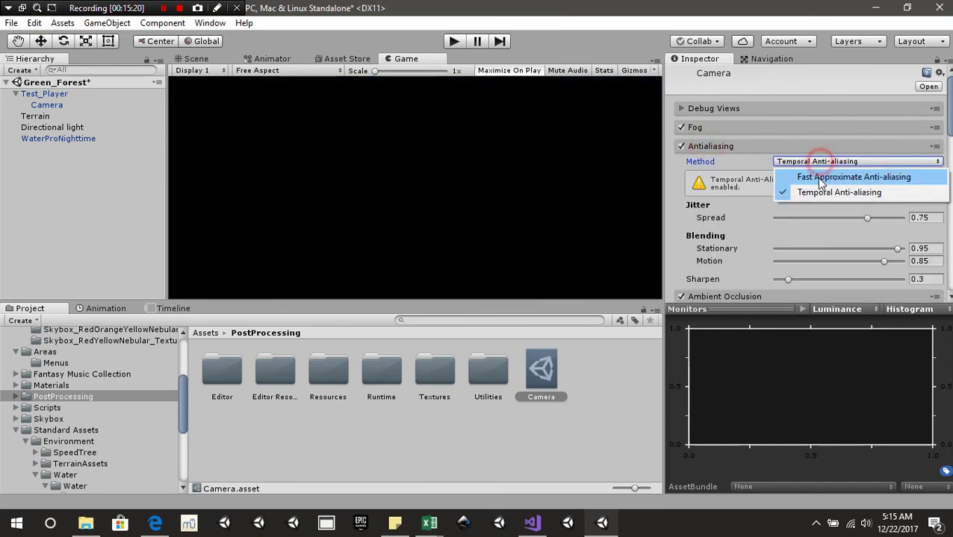
click(816, 171)
click(811, 174)
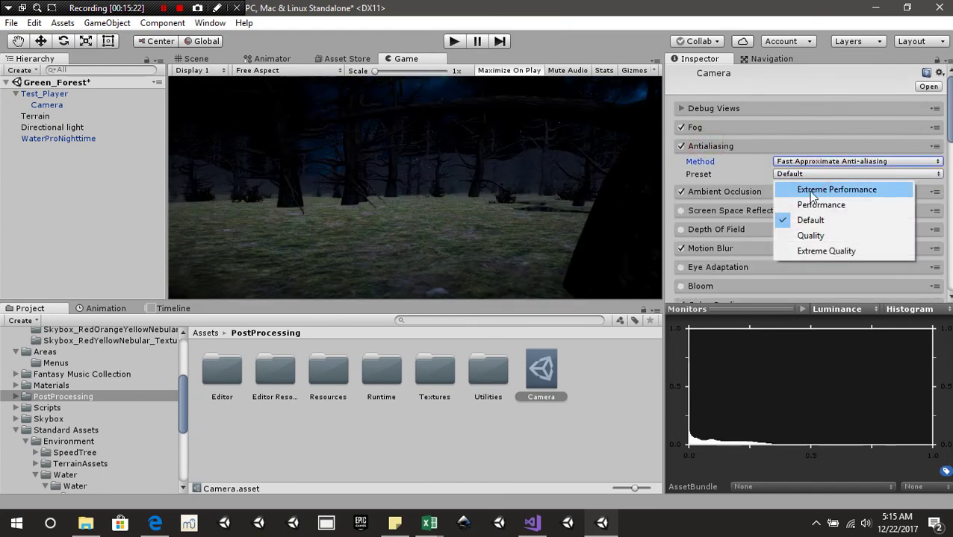
click(814, 189)
click(812, 176)
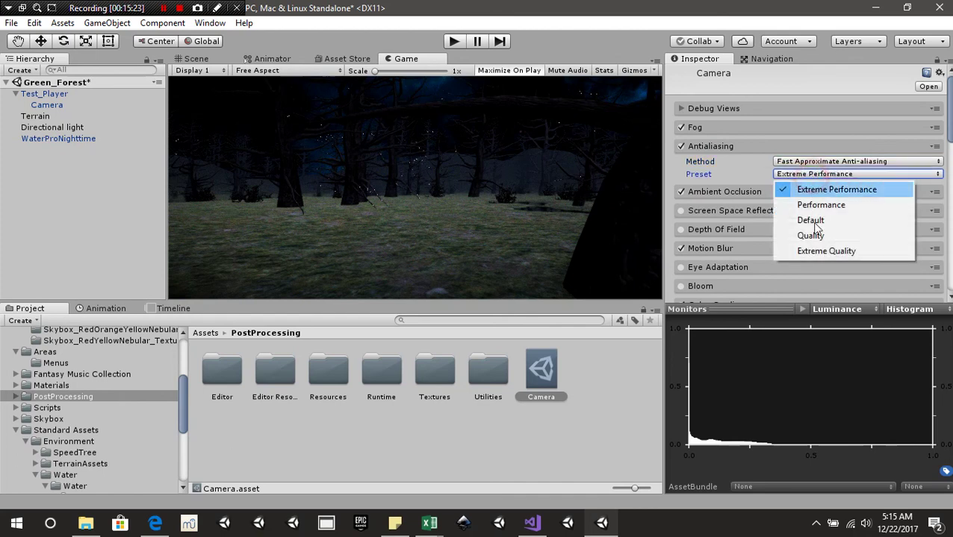
click(822, 253)
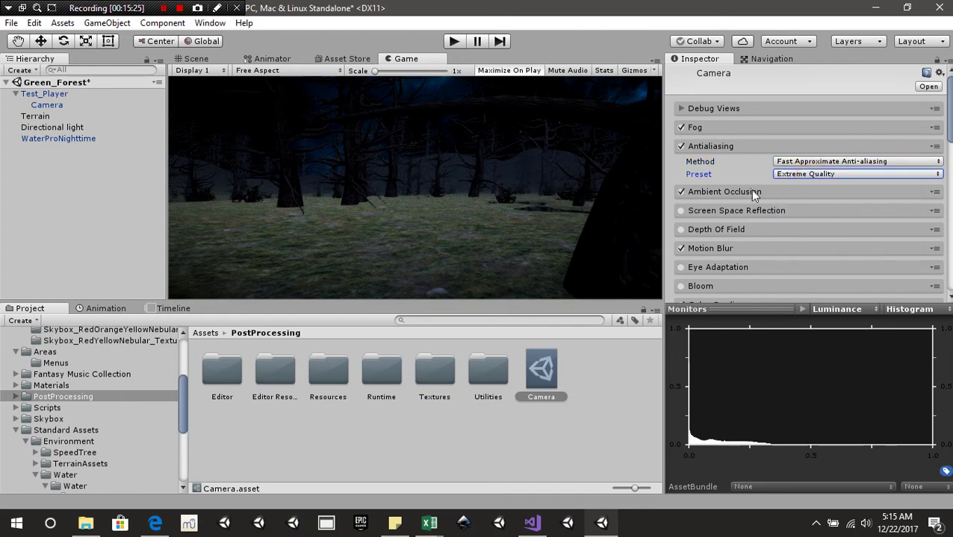
click(746, 147)
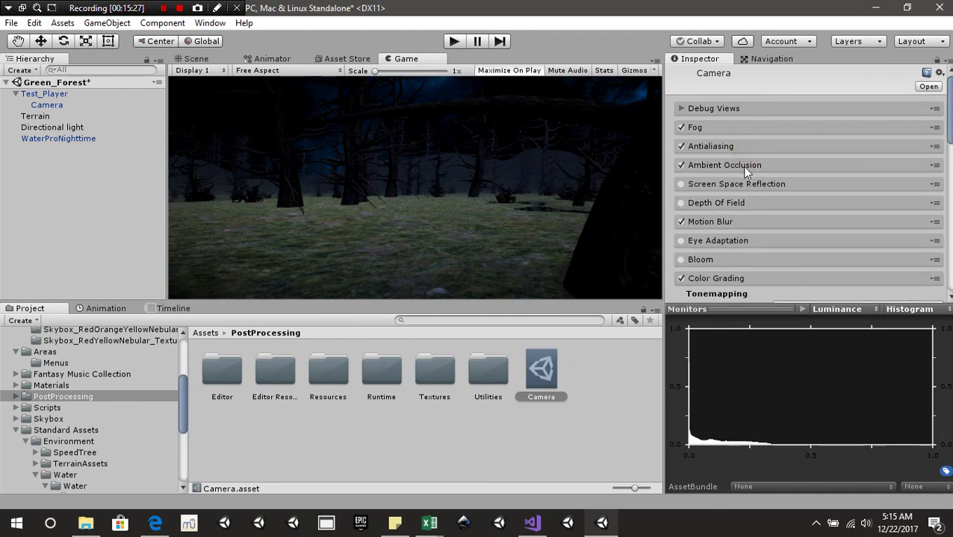
Step: Review the profile's Ambient Occlusion, Screen Space Reflection, Depth Of Field and Motion Blur settings
click(733, 166)
click(729, 165)
click(730, 166)
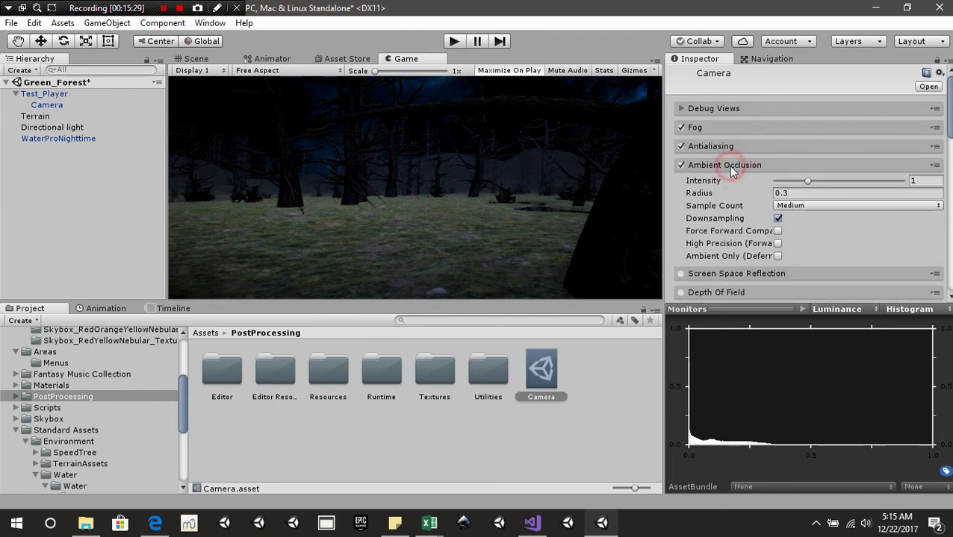
click(729, 167)
click(735, 186)
click(735, 185)
click(733, 203)
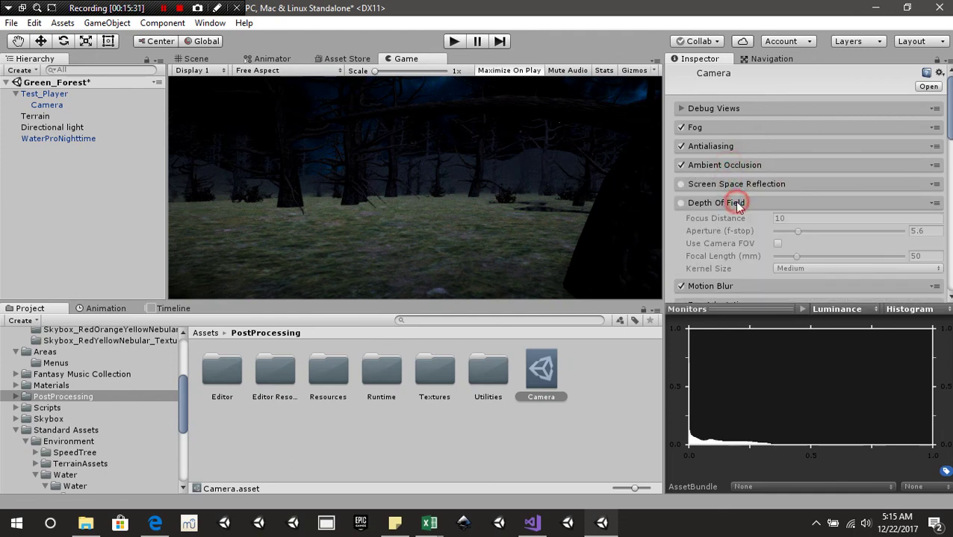
click(730, 204)
click(720, 222)
click(722, 223)
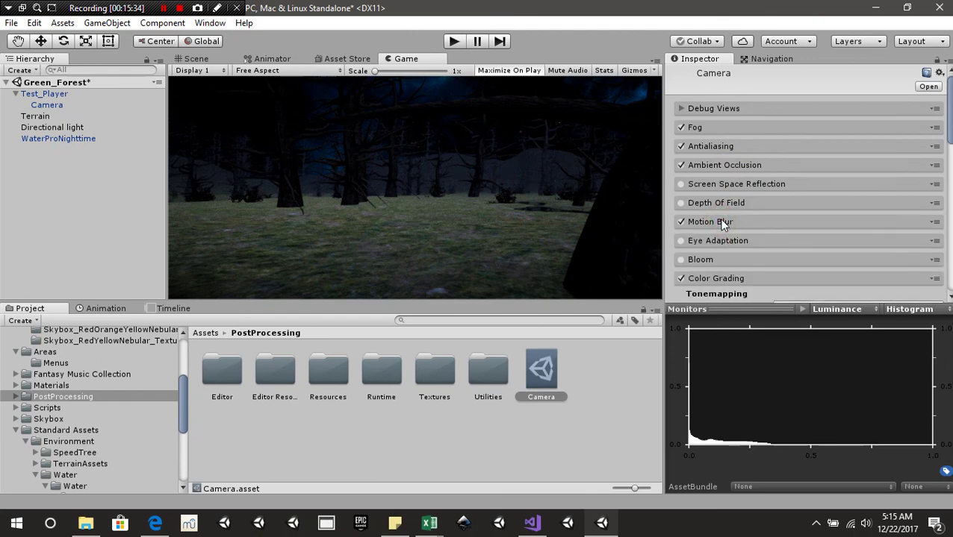
scroll(725, 240, down, 3)
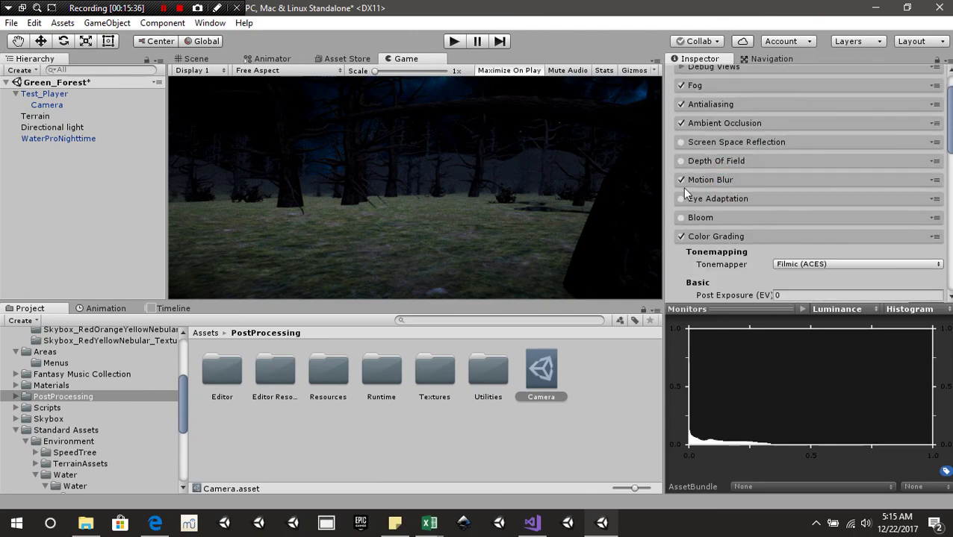
Step: Check the Bloom settings and compare the scene with Bloom on and off, leaving it disabled
click(710, 221)
click(709, 221)
click(683, 220)
click(682, 218)
click(683, 218)
click(680, 217)
Step: Set the Color Grading basics to Temperature -24, Tint 19, Hue Shift 11, Saturation 1.01 and Contrast 0.94
click(754, 237)
click(753, 237)
scroll(751, 234, down, 5)
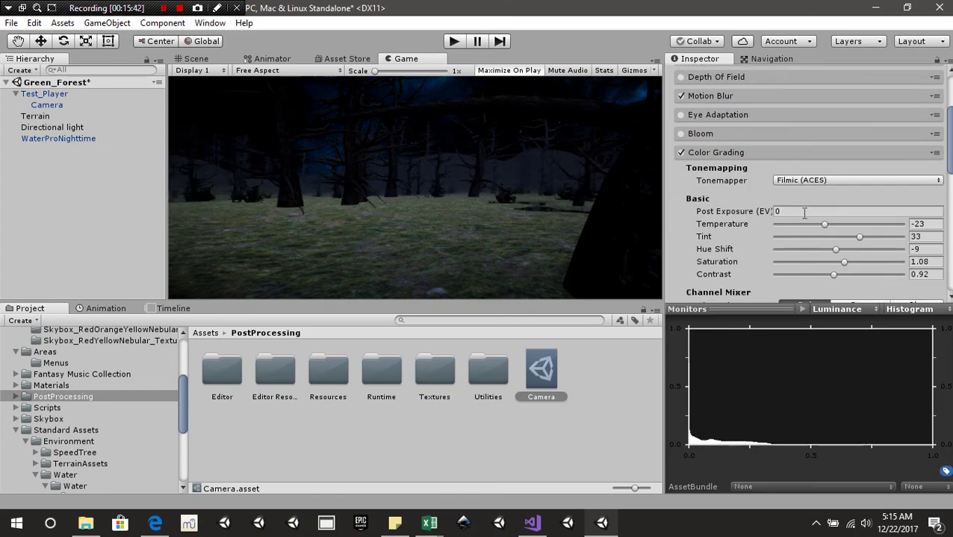
mouse_move(825, 225)
mouse_down()
mouse_move(861, 221)
mouse_move(738, 229)
mouse_move(840, 237)
mouse_move(754, 236)
mouse_move(842, 236)
mouse_move(888, 223)
mouse_move(739, 232)
mouse_move(901, 224)
mouse_move(826, 236)
mouse_up()
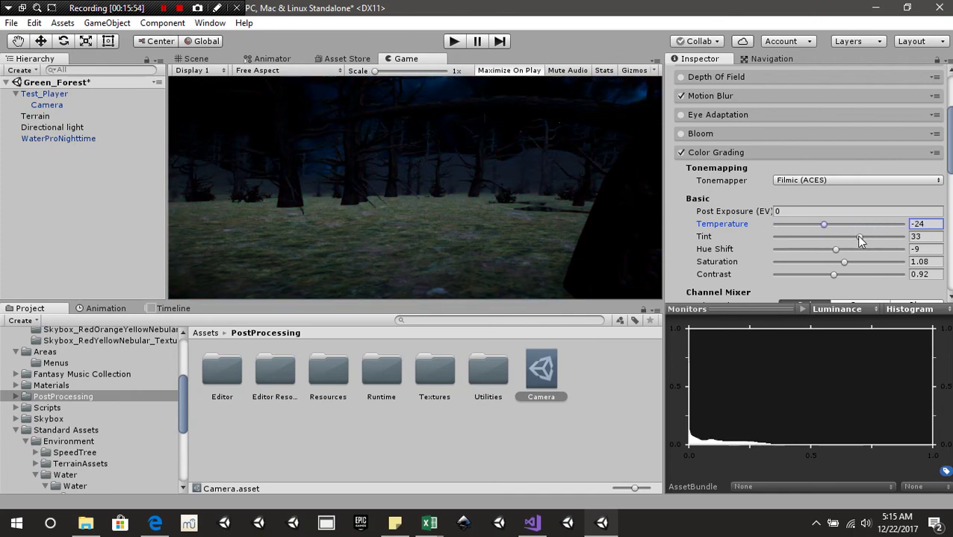
drag(859, 239, 837, 289)
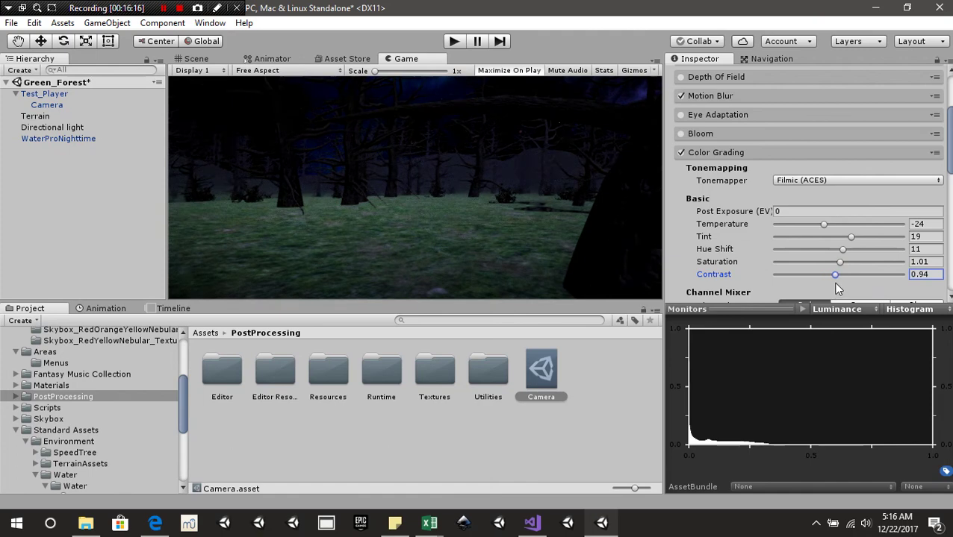
Step: Set the Log trackballs' Slope to 1.07 and Power to 0.92, and adjust the Offset
scroll(837, 290, down, 8)
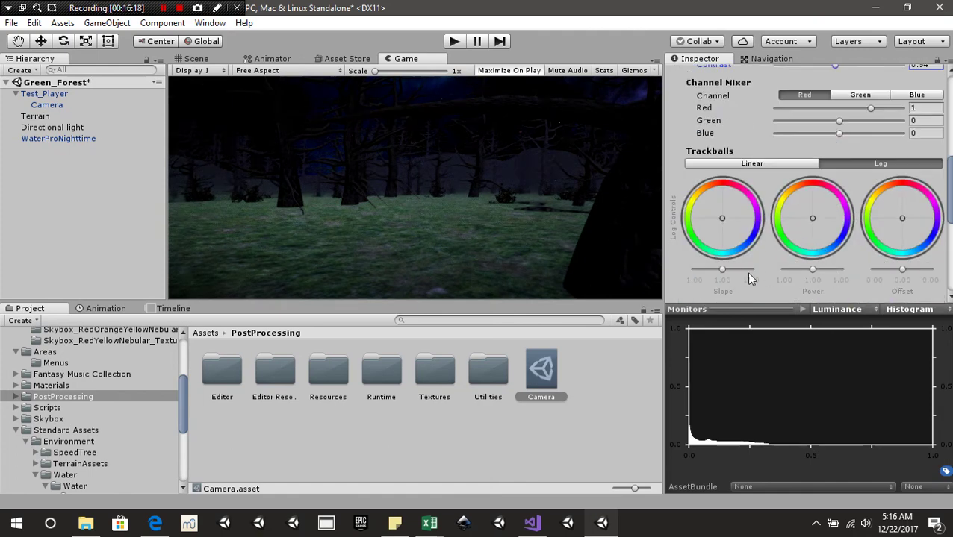
drag(726, 274, 726, 274)
mouse_move(812, 269)
mouse_down()
mouse_move(838, 272)
mouse_move(816, 270)
mouse_up()
mouse_move(900, 269)
mouse_down()
mouse_move(924, 271)
mouse_move(905, 273)
mouse_up()
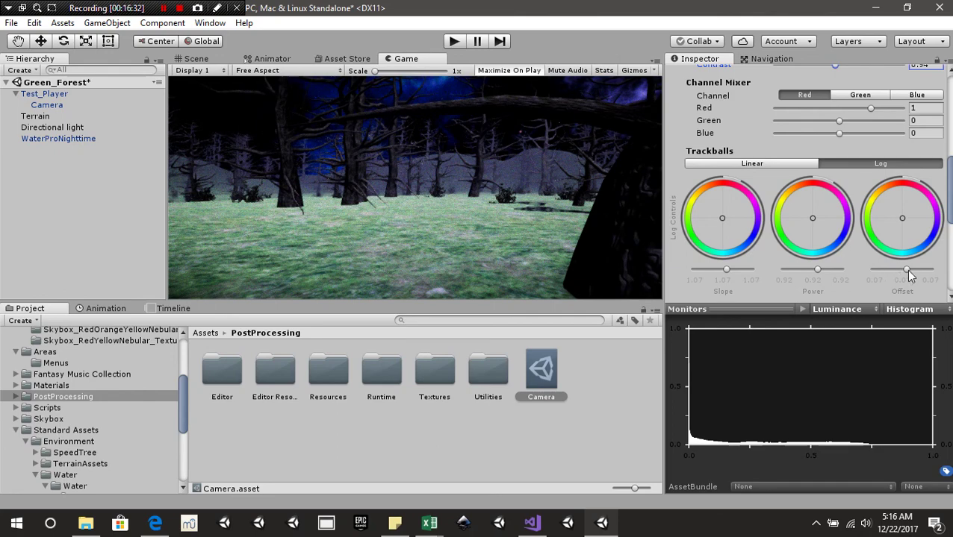
Step: Set the Linear trackballs to Lift 0.02, Gamma 1.00 and Gain 1.36, and collapse the Color Grading settings
click(771, 165)
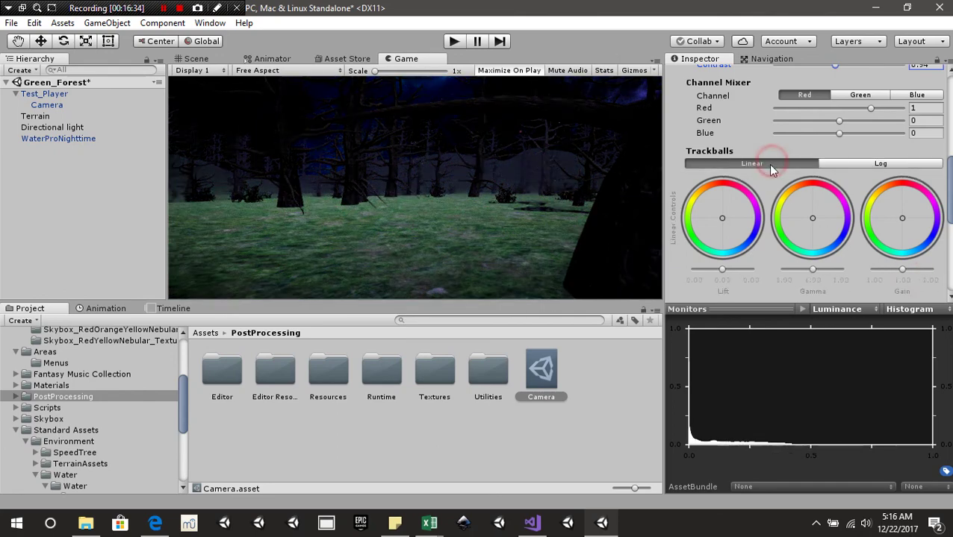
drag(722, 267, 723, 268)
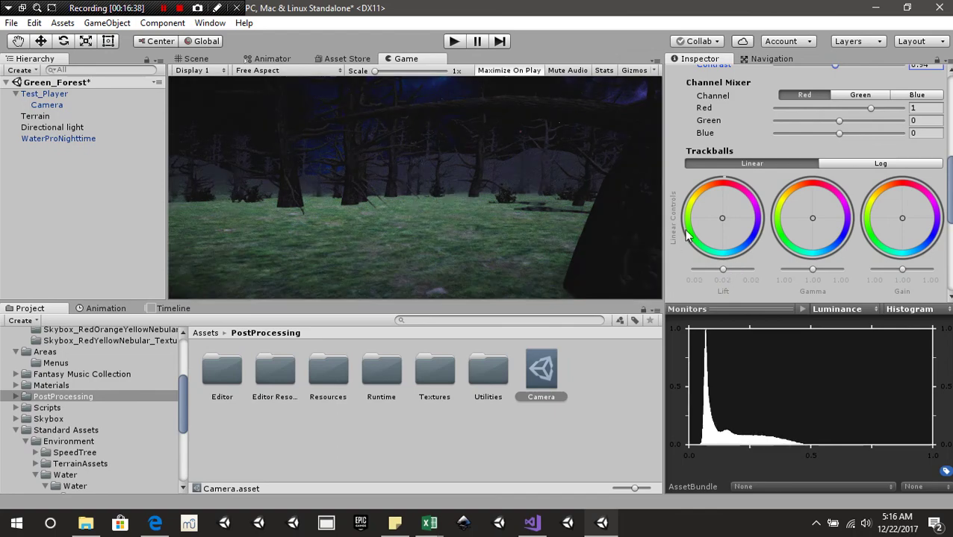
drag(816, 270, 810, 270)
mouse_move(900, 269)
mouse_down()
mouse_move(914, 271)
mouse_move(908, 274)
mouse_up()
scroll(833, 218, down, 10)
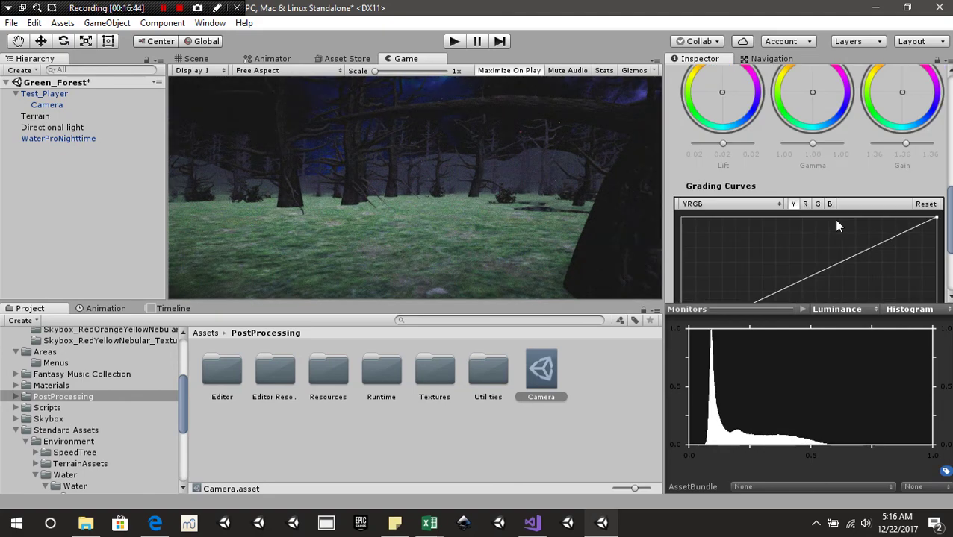
scroll(744, 206, up, 12)
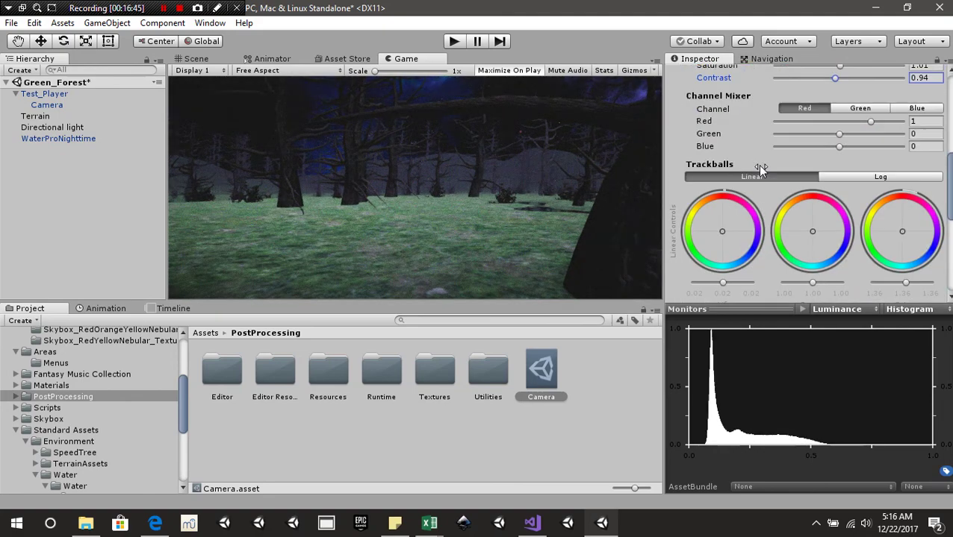
scroll(755, 195, up, 2)
click(735, 128)
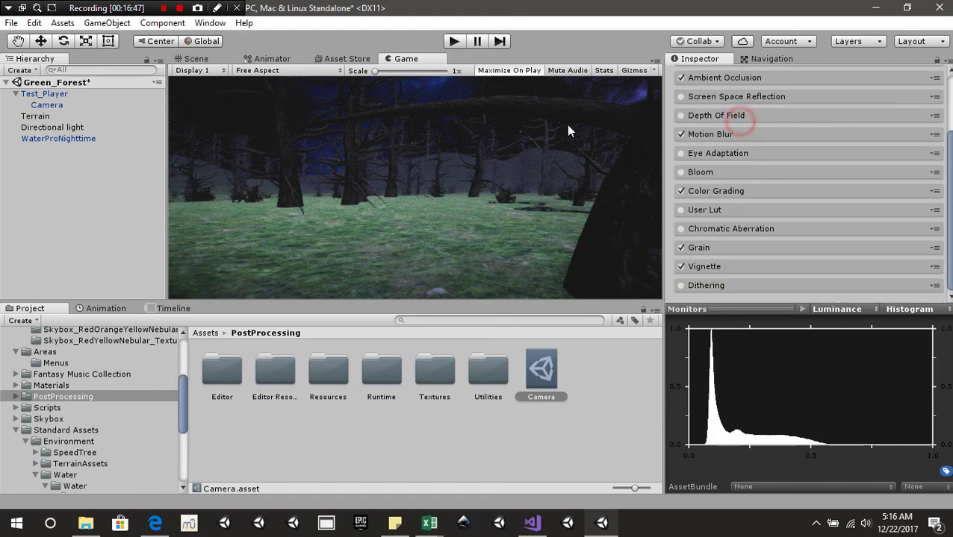
Step: Play the scene and walk through the forest to check the color grading, then stop playback
click(455, 41)
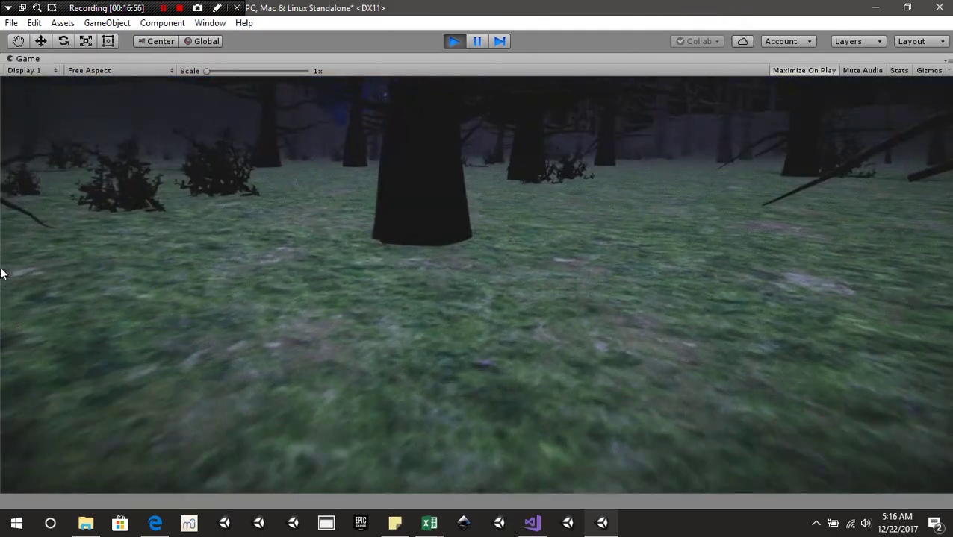
key(w)
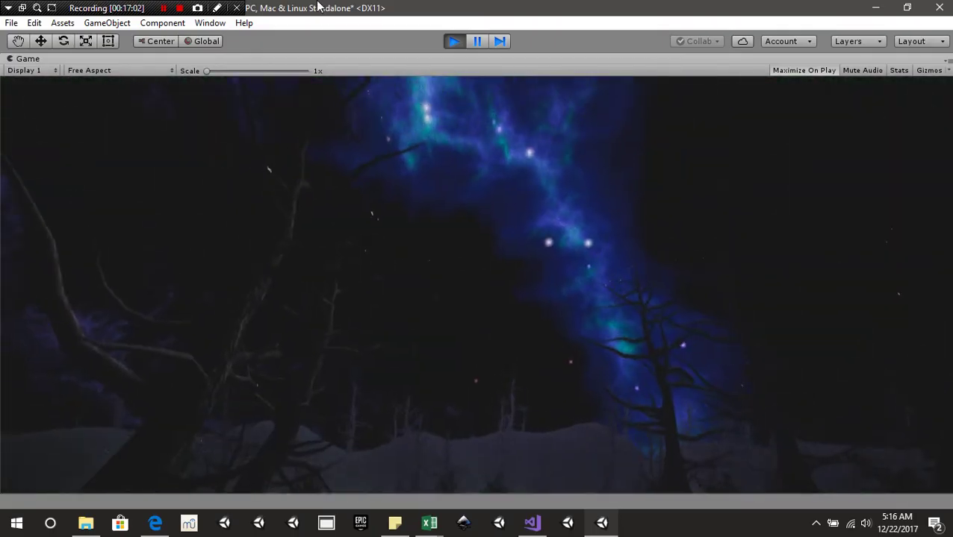
key(w)
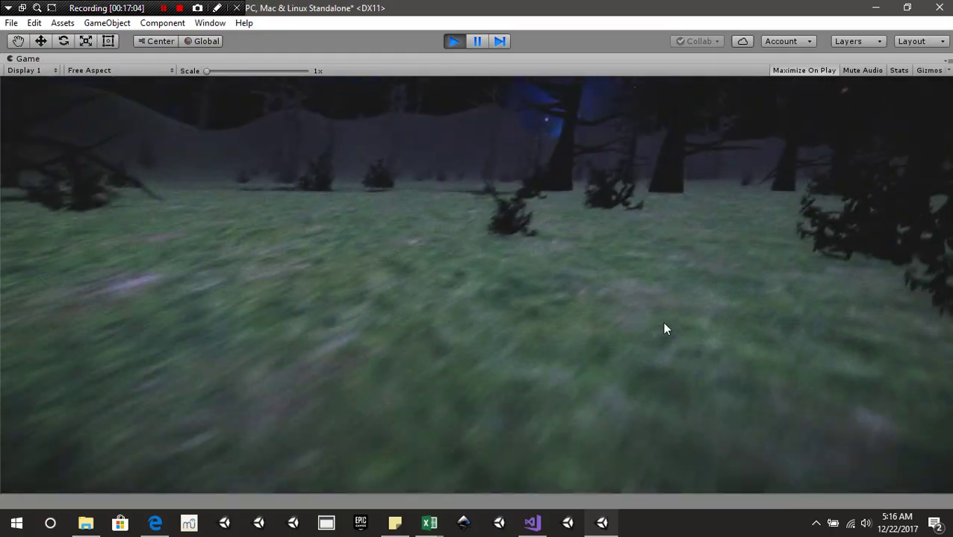
key(w)
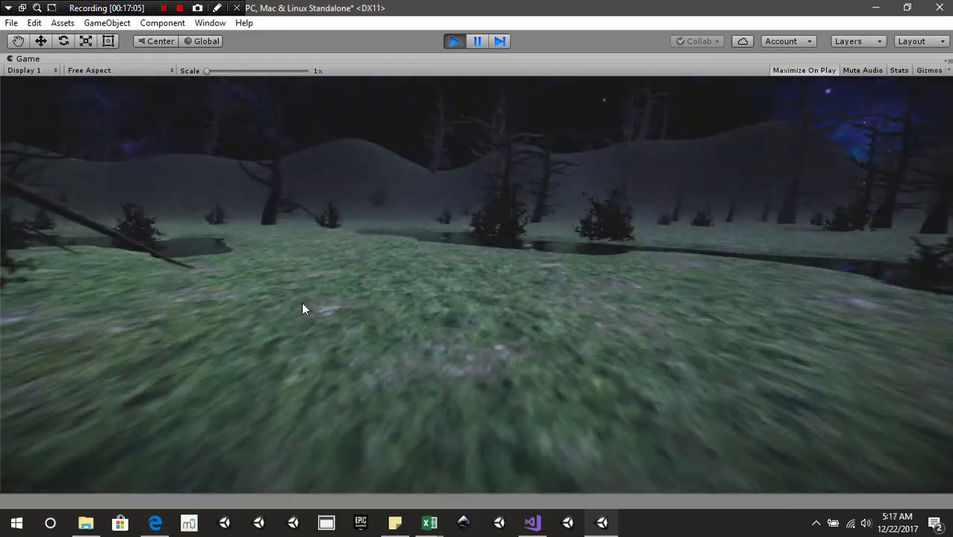
key(w)
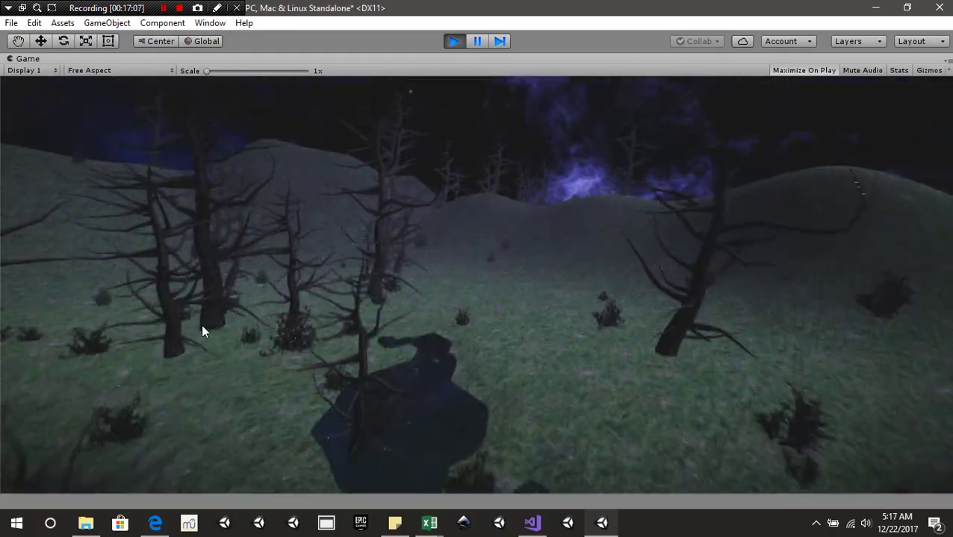
key(w)
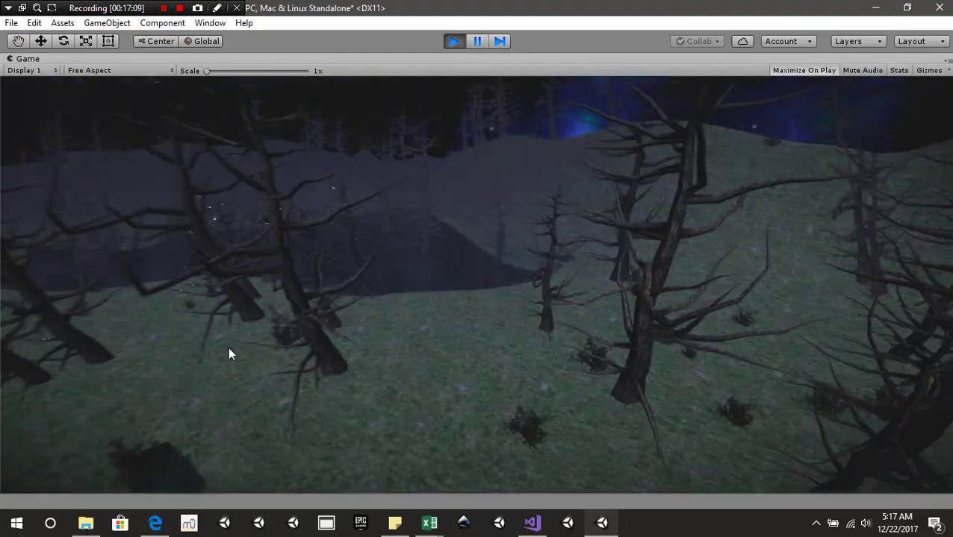
key(w)
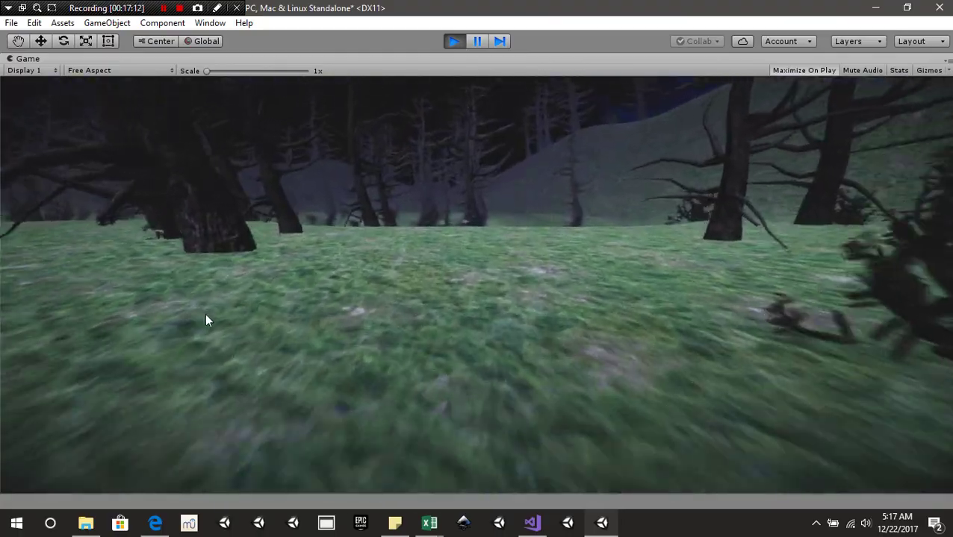
key(w)
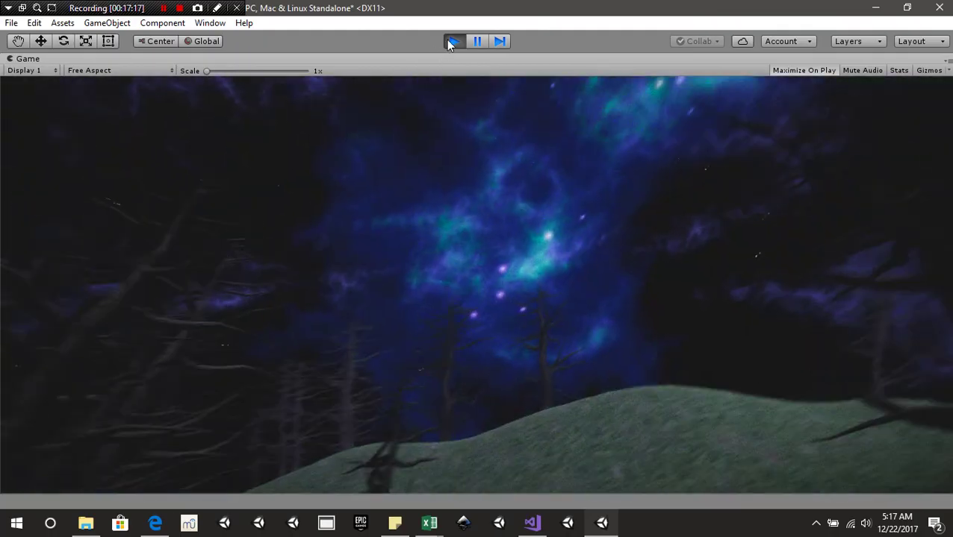
click(449, 42)
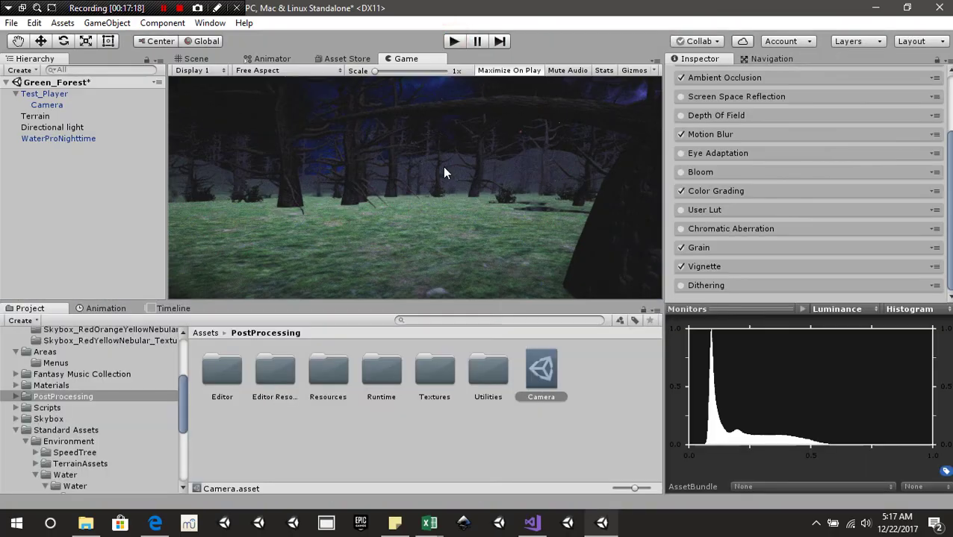
Step: Return to the Scene view, select the Terrain and start adding a new texture to its Paint Texture set
right_click(538, 136)
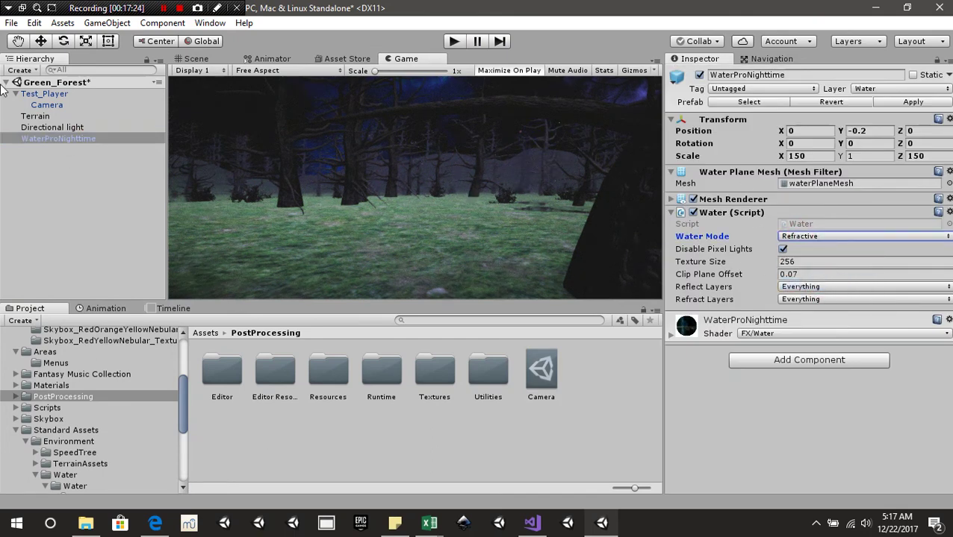
click(196, 59)
middle_drag(464, 202, 447, 181)
right_drag(447, 181, 524, 183)
middle_drag(524, 182, 420, 171)
right_drag(420, 171, 523, 179)
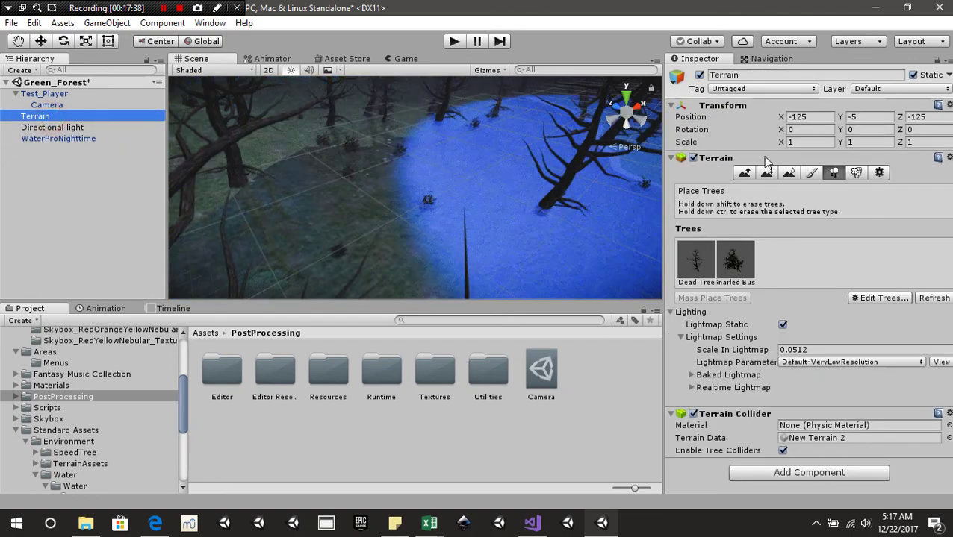
click(811, 173)
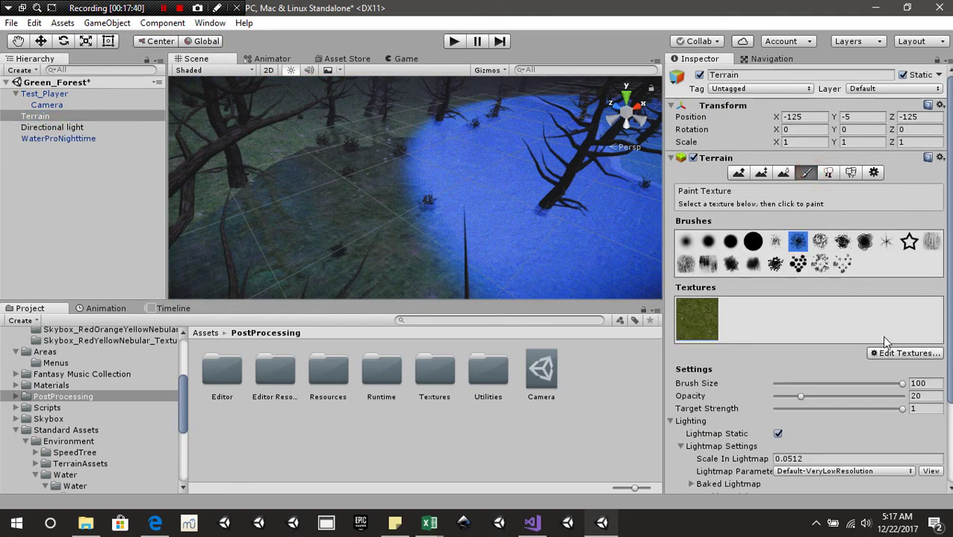
click(883, 356)
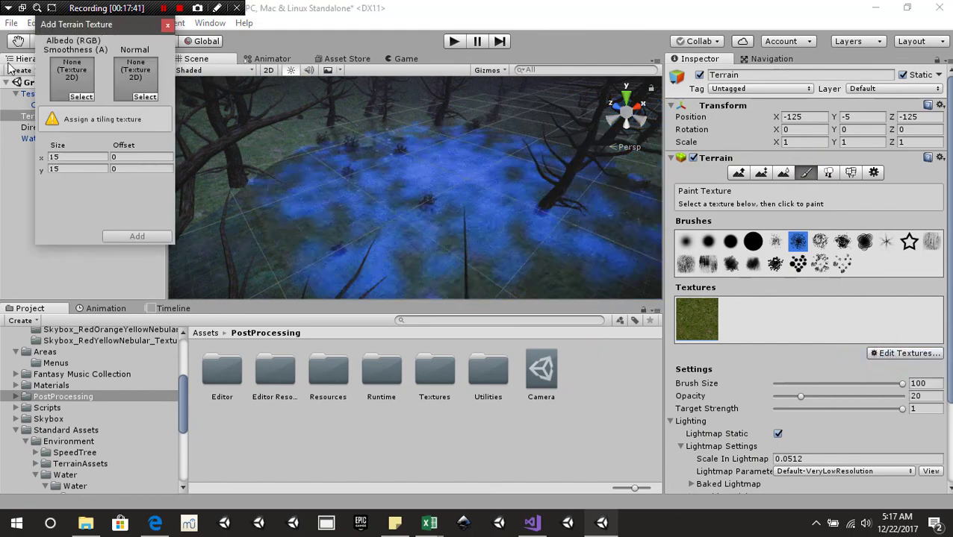
Step: Look through the available textures for a dirt-like one and assign GrassRockyAlbedo as the new terrain texture's albedo
click(77, 99)
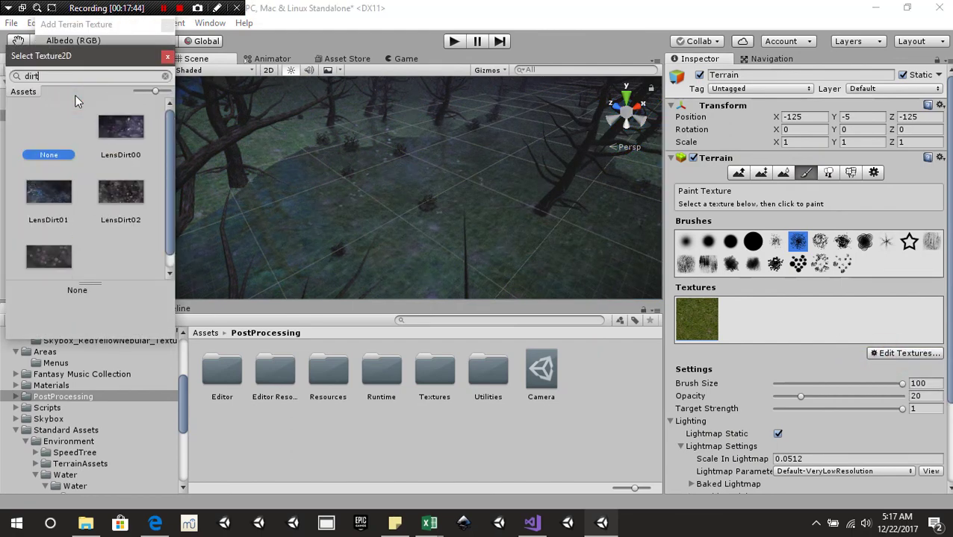
text(dirt)
key(BackSpace)
key(BackSpace)
key(BackSpace)
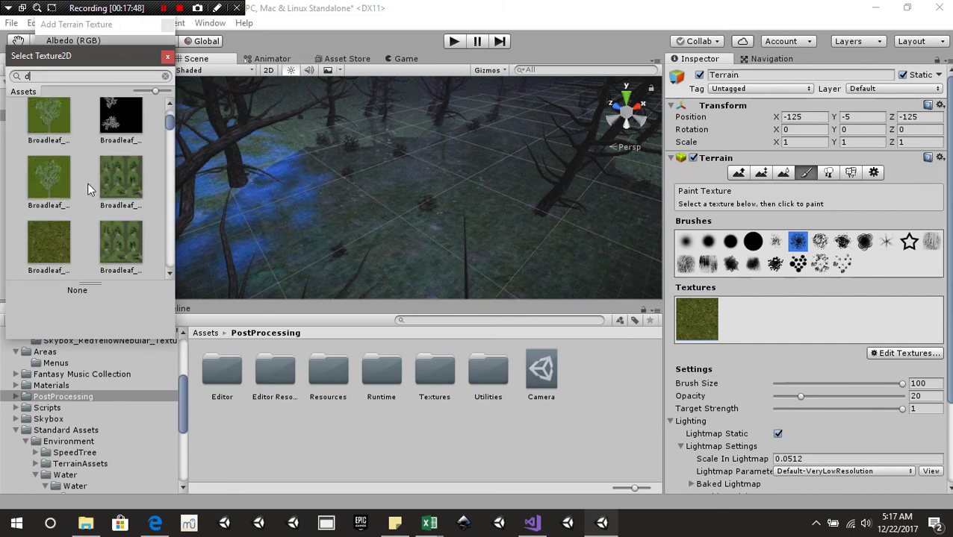
scroll(88, 188, down, 6)
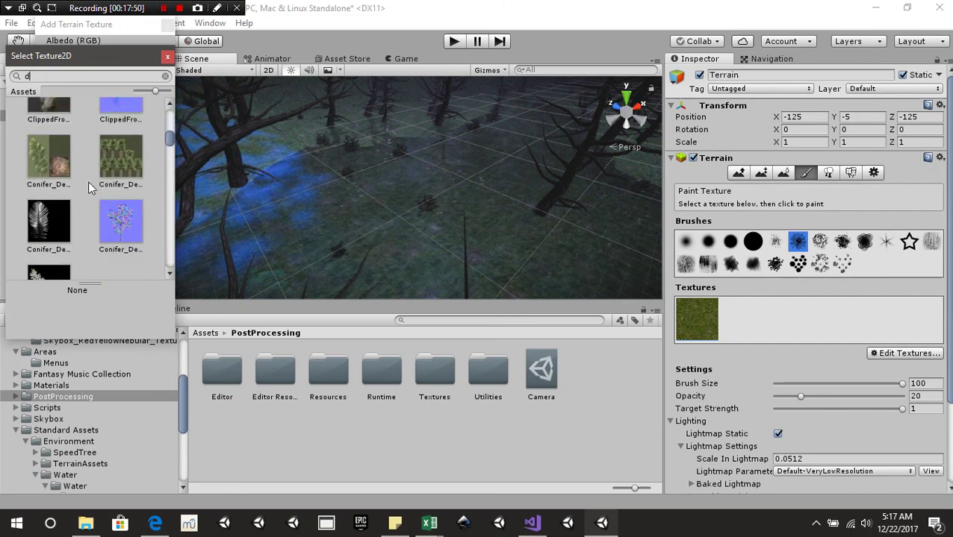
scroll(88, 182, down, 10)
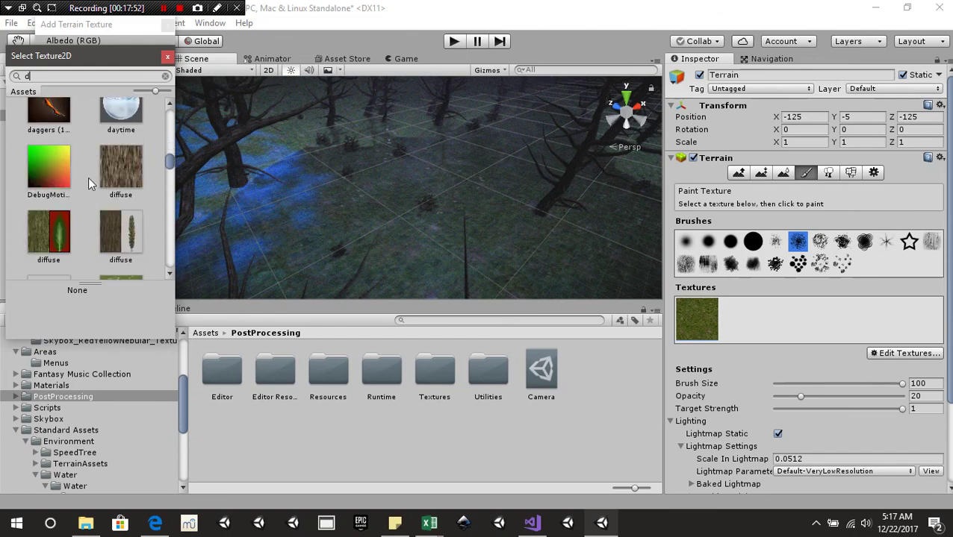
scroll(88, 177, down, 4)
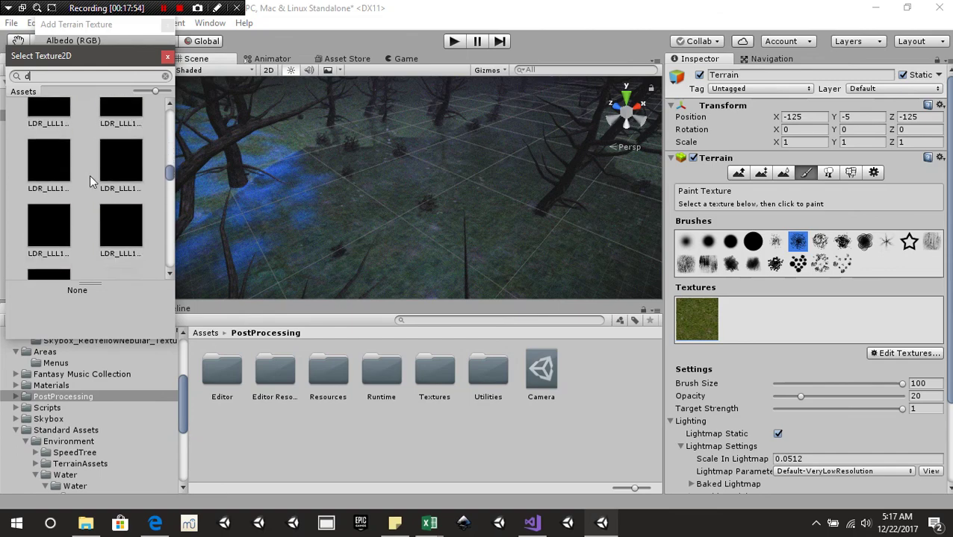
scroll(89, 175, up, 2)
click(43, 160)
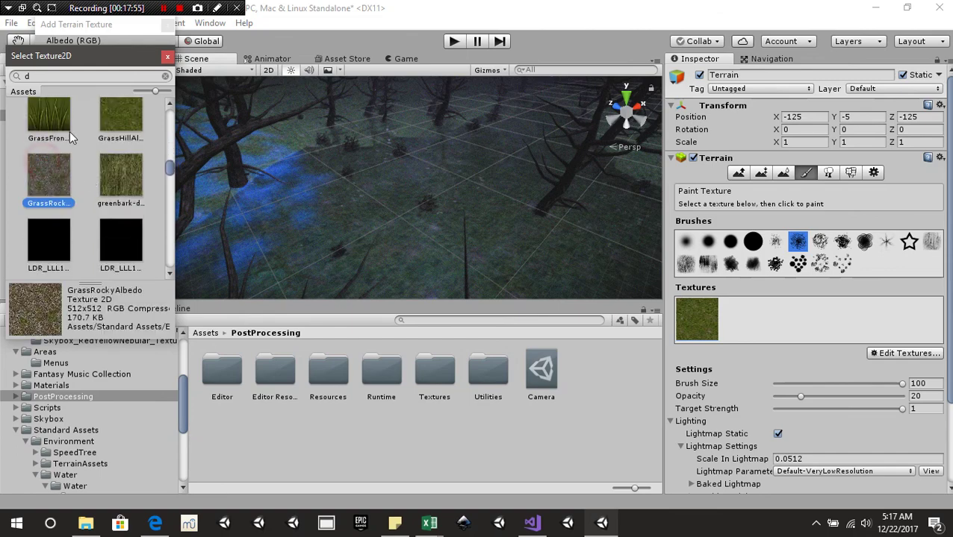
click(167, 59)
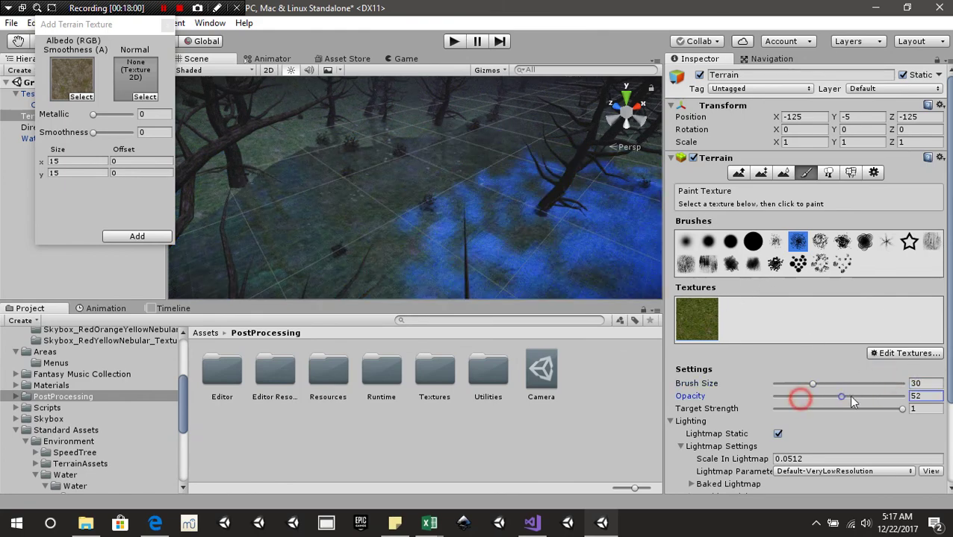
Step: Set the texture brush to size 30 and opacity 66, and add the rocky grass texture to the terrain
drag(851, 398, 859, 396)
scroll(515, 200, down, 3)
right_drag(515, 200, 366, 197)
middle_drag(366, 198, 366, 219)
mouse_move(365, 219)
right_down()
mouse_move(455, 166)
mouse_move(396, 192)
right_up()
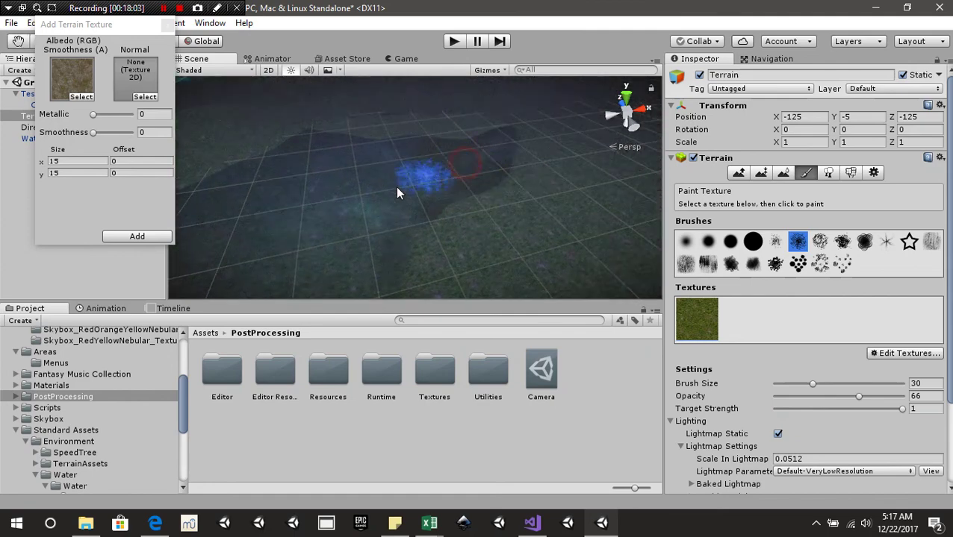
mouse_move(416, 185)
mouse_down()
mouse_move(385, 230)
mouse_move(384, 211)
mouse_up()
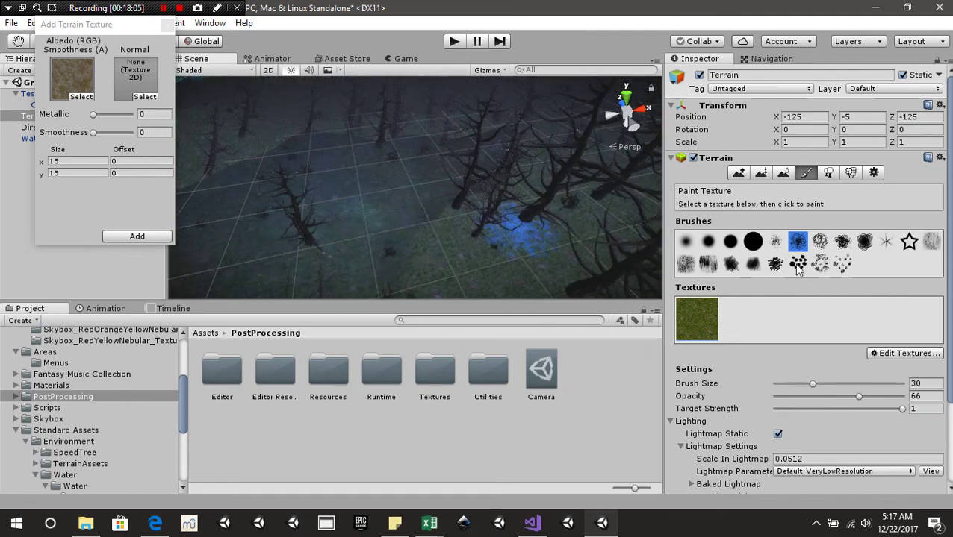
click(135, 237)
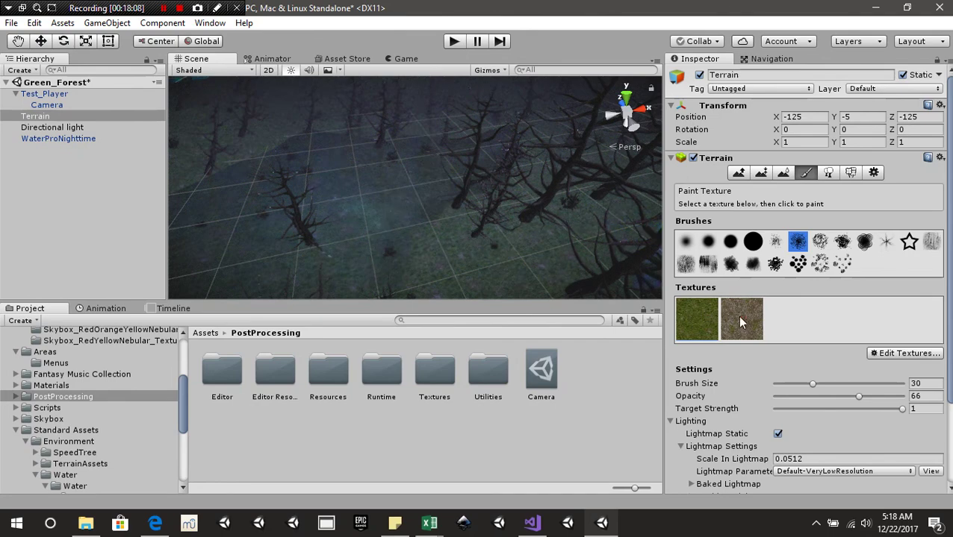
Step: Paint the rocky grass texture over the water bed and the ground along its banks
drag(467, 162, 400, 192)
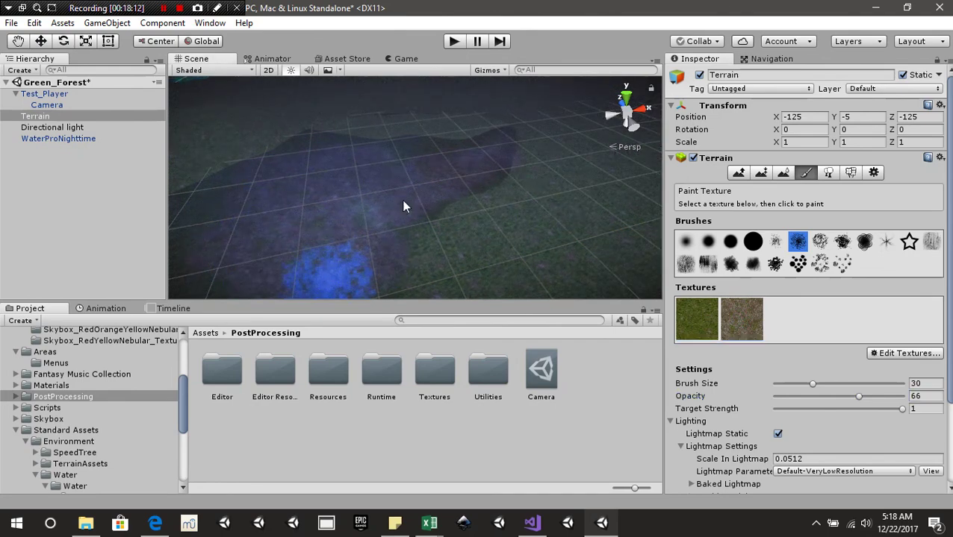
right_drag(403, 206, 340, 192)
right_drag(291, 138, 319, 172)
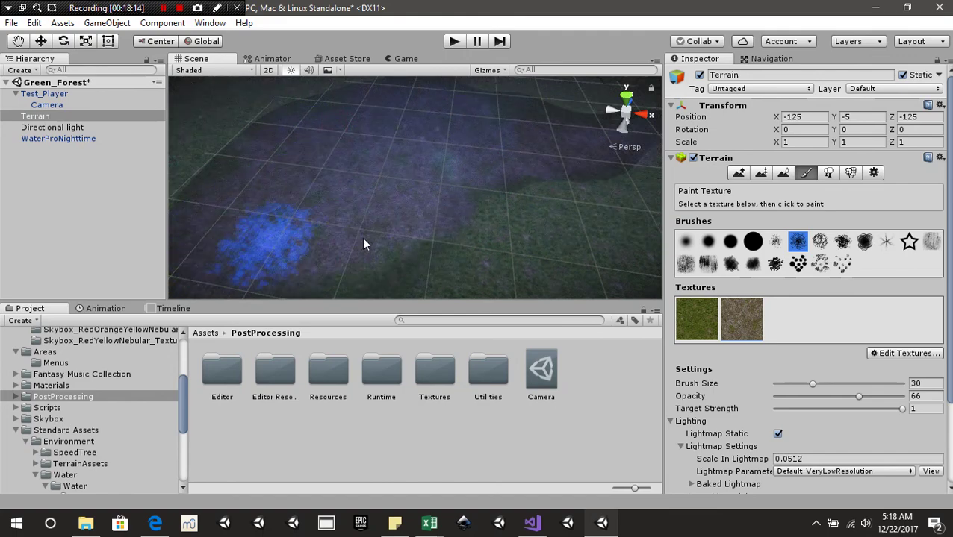
mouse_move(389, 186)
right_down()
mouse_move(386, 134)
mouse_move(382, 229)
right_up()
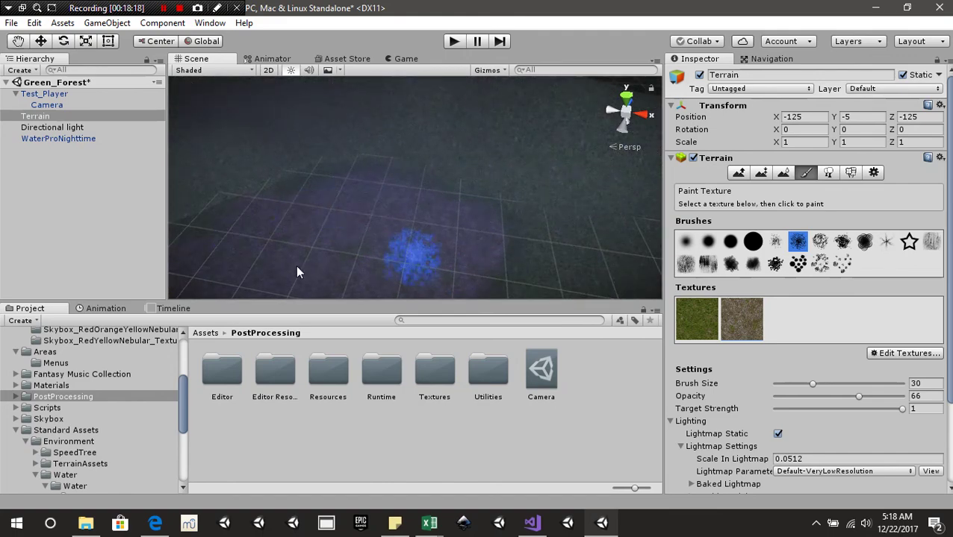
mouse_move(388, 214)
middle_down()
mouse_move(418, 203)
mouse_move(447, 160)
middle_up()
mouse_move(404, 145)
mouse_down()
mouse_move(367, 170)
mouse_move(430, 212)
mouse_up()
middle_drag(427, 205, 423, 163)
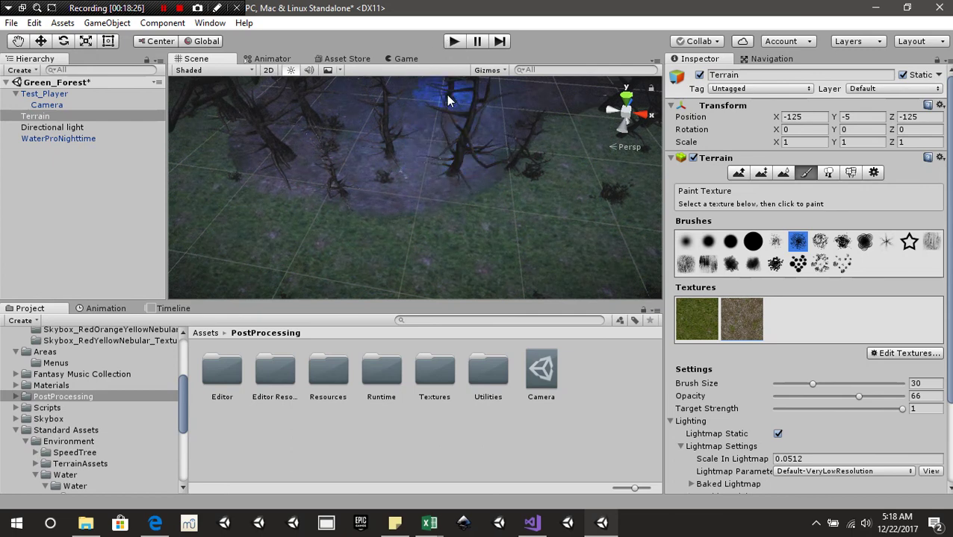
Step: Play the scene to check the painted rocky ground
click(453, 42)
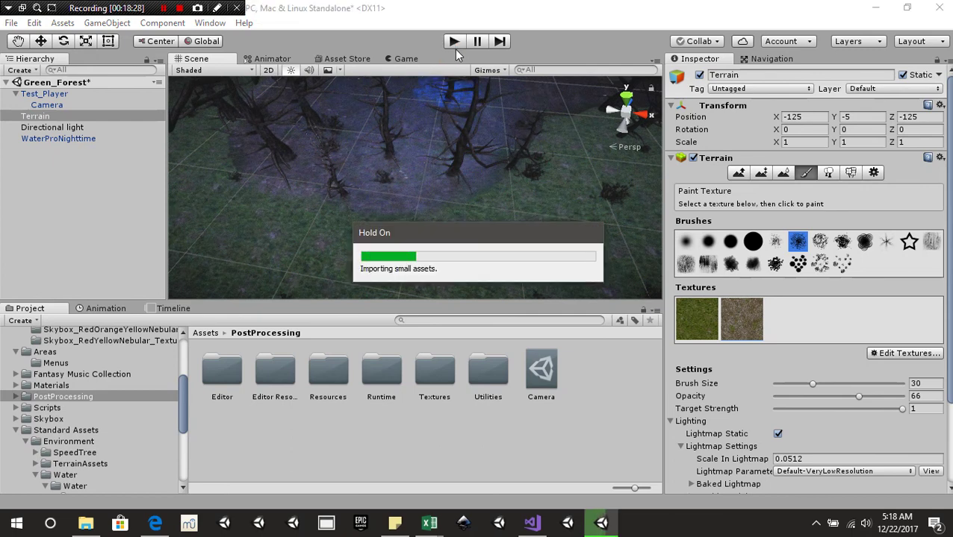